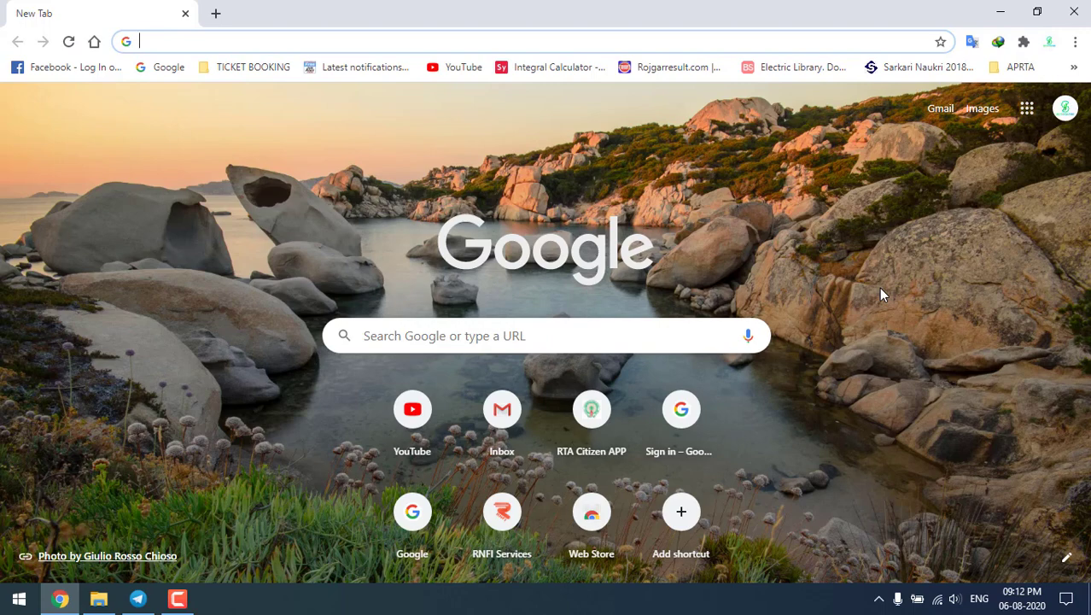
left_click(999, 12)
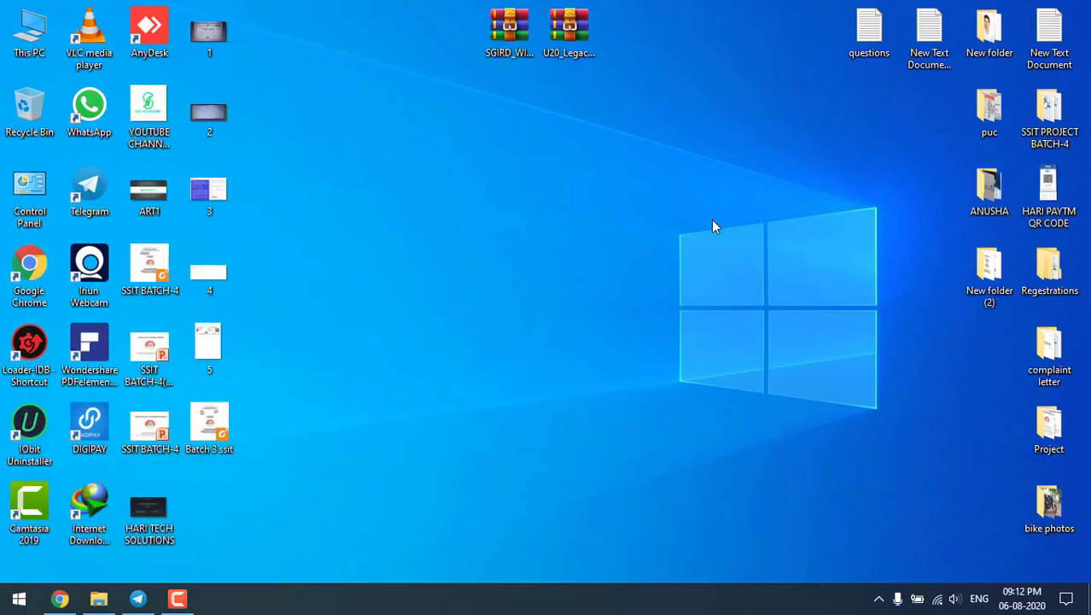
right_click(521, 176)
left_click(522, 216)
right_click(508, 188)
left_click(512, 233)
right_click(498, 184)
left_click(533, 234)
right_click(512, 181)
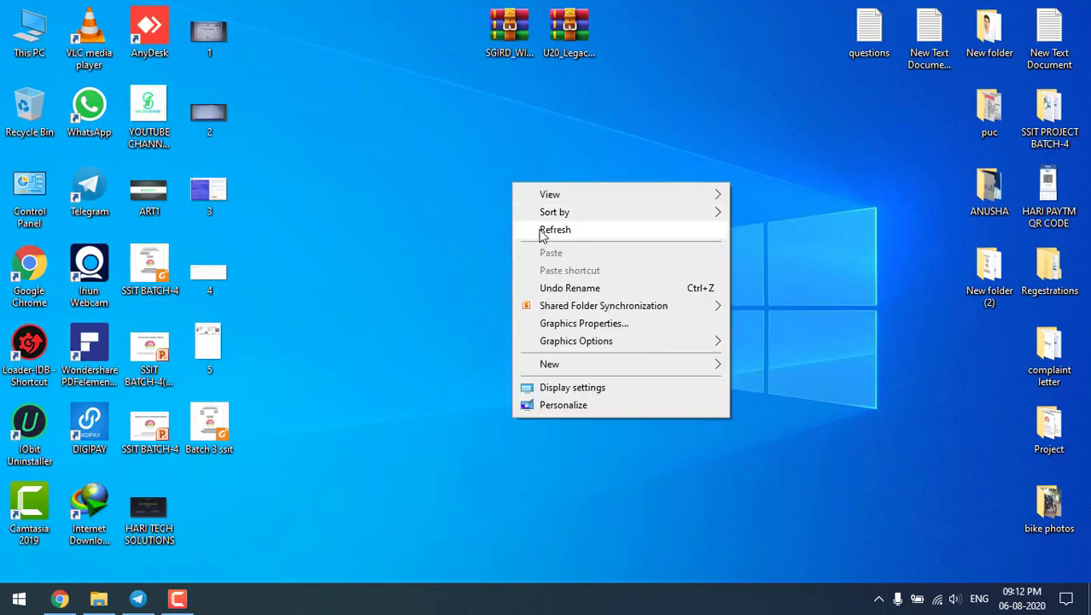
left_click(542, 233)
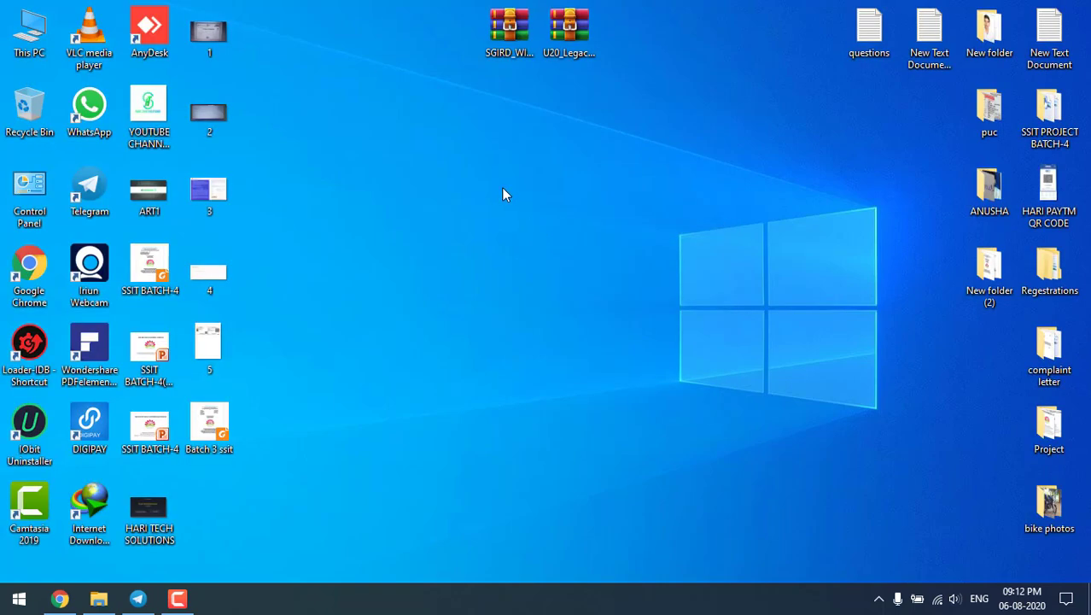
right_click(501, 175)
left_click(531, 224)
right_click(500, 184)
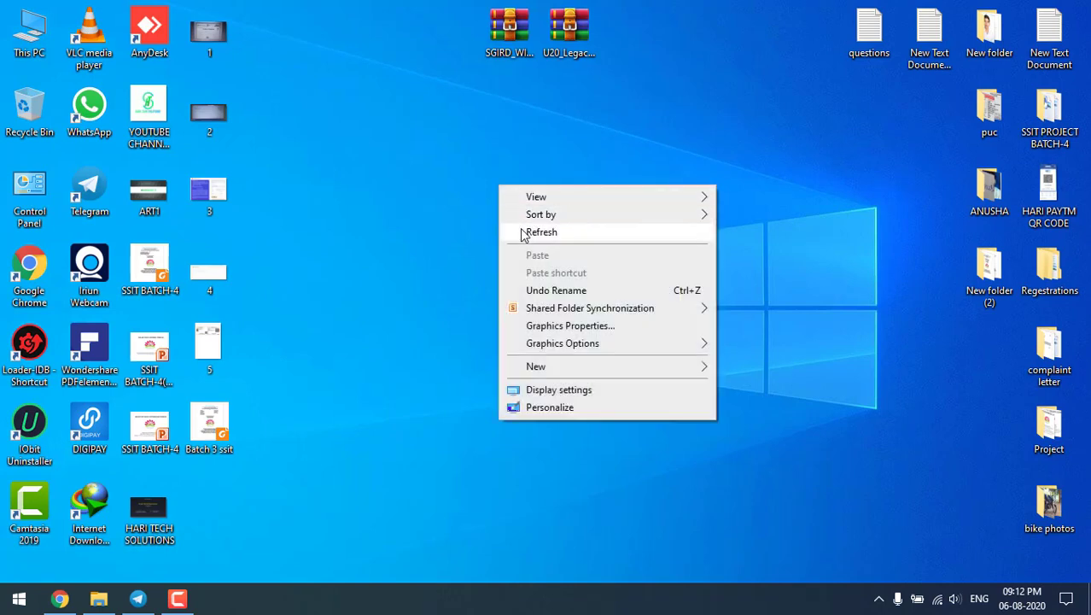
left_click(529, 229)
right_click(500, 179)
left_click(534, 236)
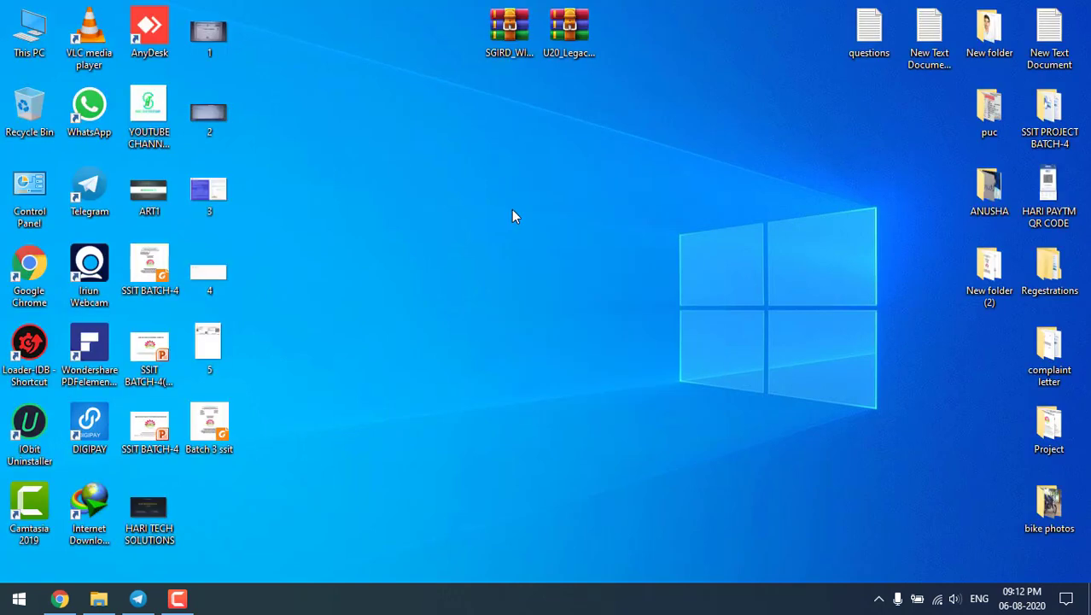
right_click(499, 179)
left_click(528, 230)
right_click(500, 183)
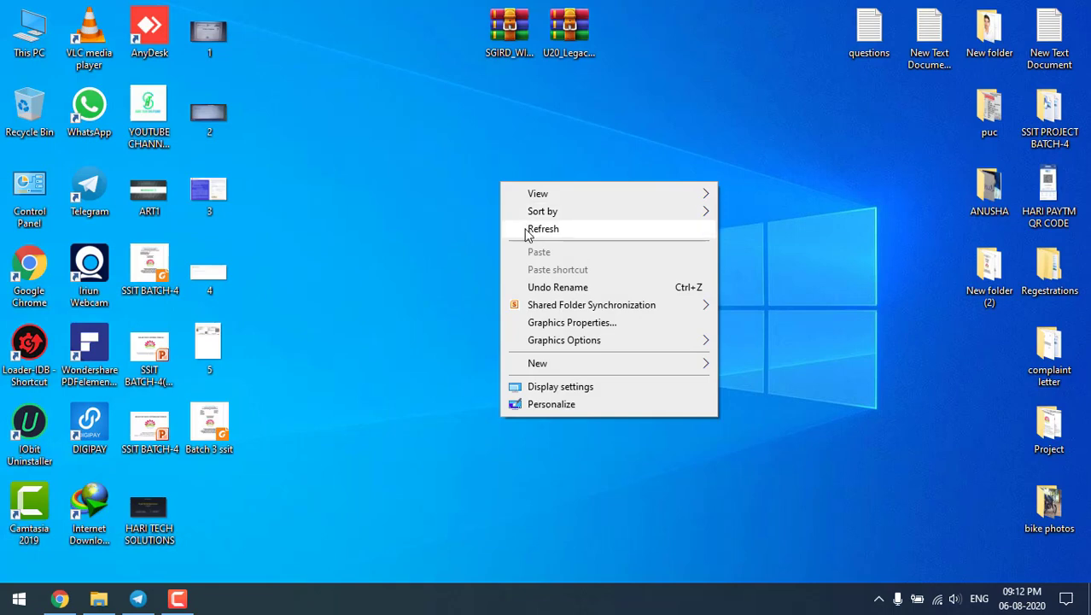
left_click(527, 230)
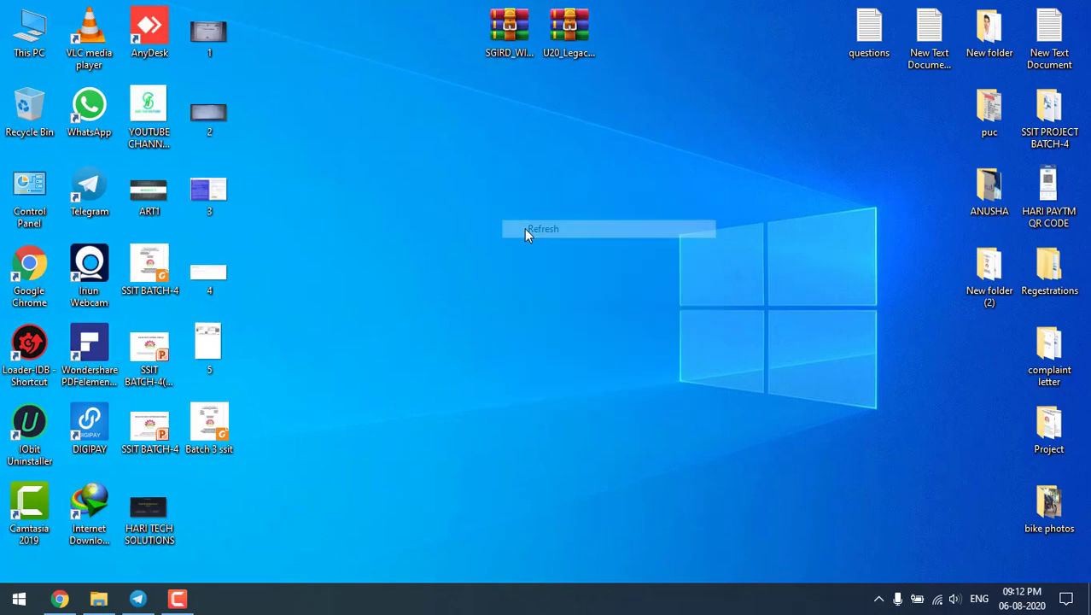
right_click(419, 320)
left_click(439, 359)
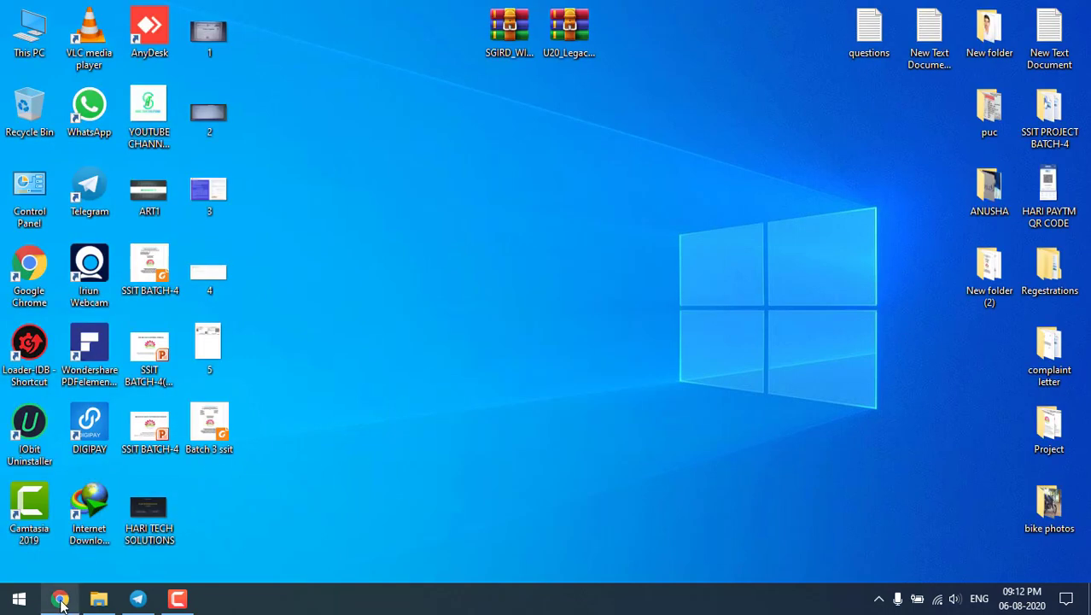
Step: Bring Chrome back up, search Google for "csc new registration 2020" and open the Apply for CSC registration result
mouse_move(61, 601)
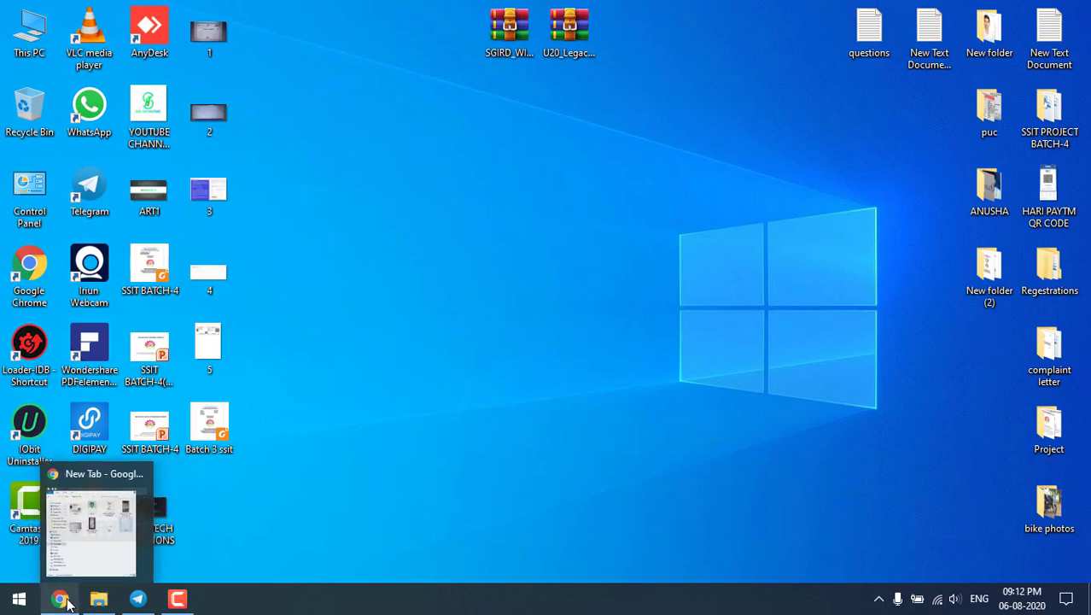
left_click(60, 600)
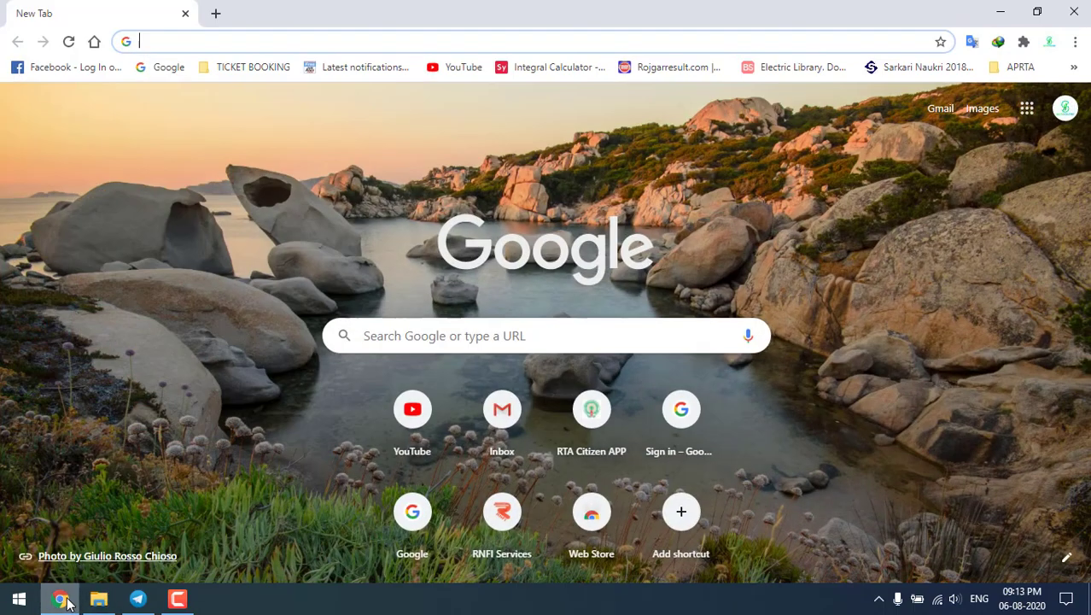
left_click(450, 335)
type("csc ")
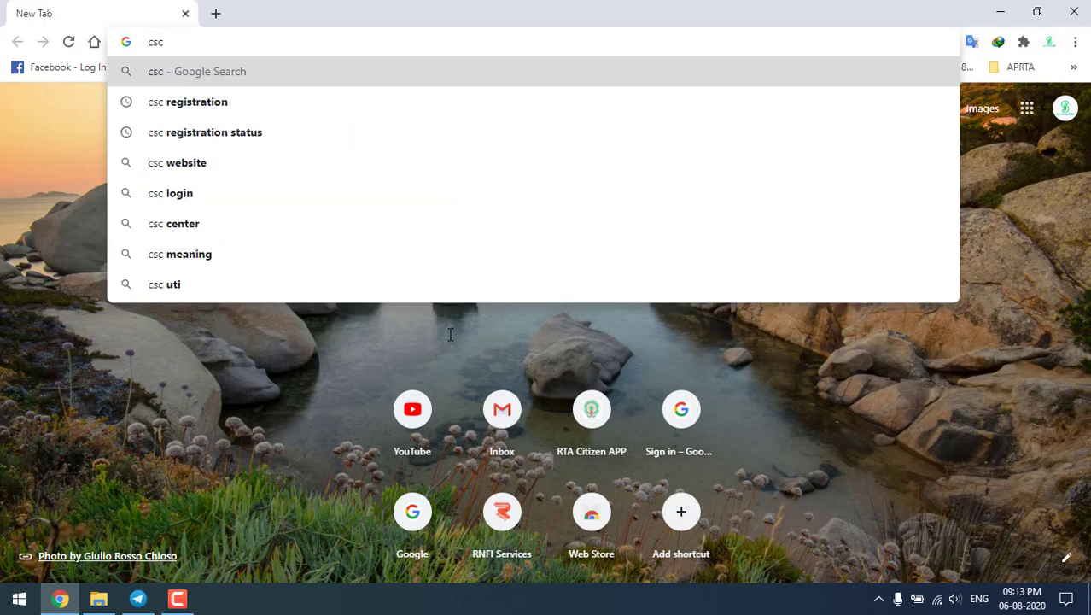
type("new")
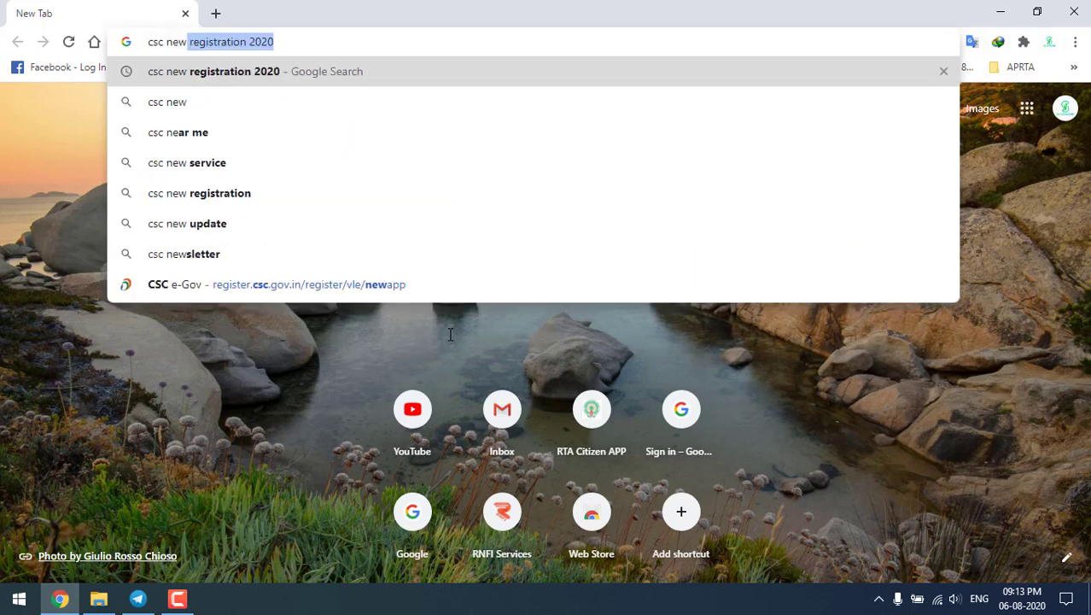
key("Return")
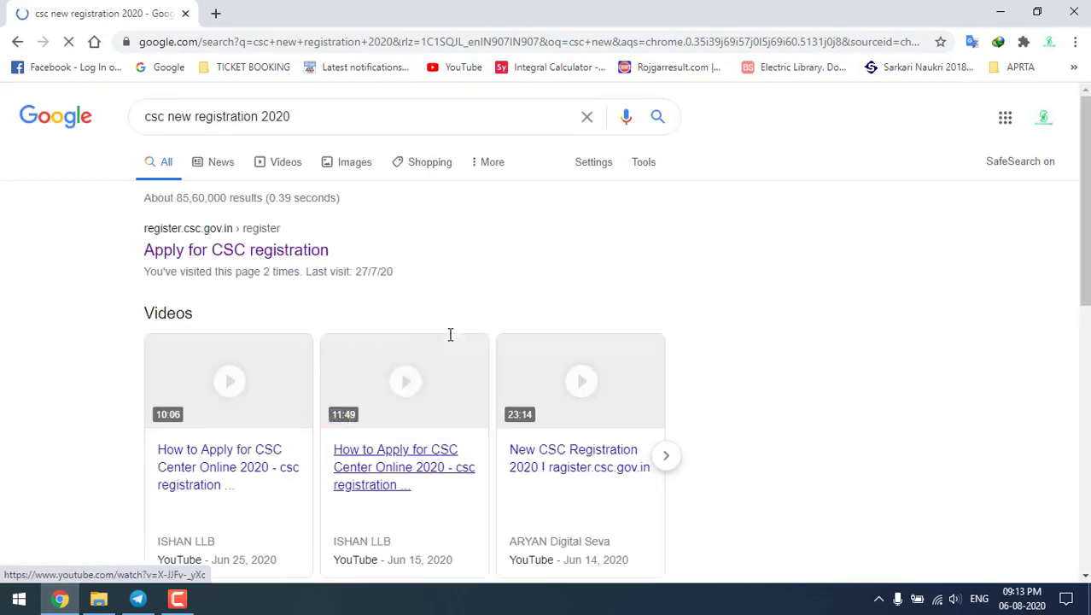
left_click(263, 255)
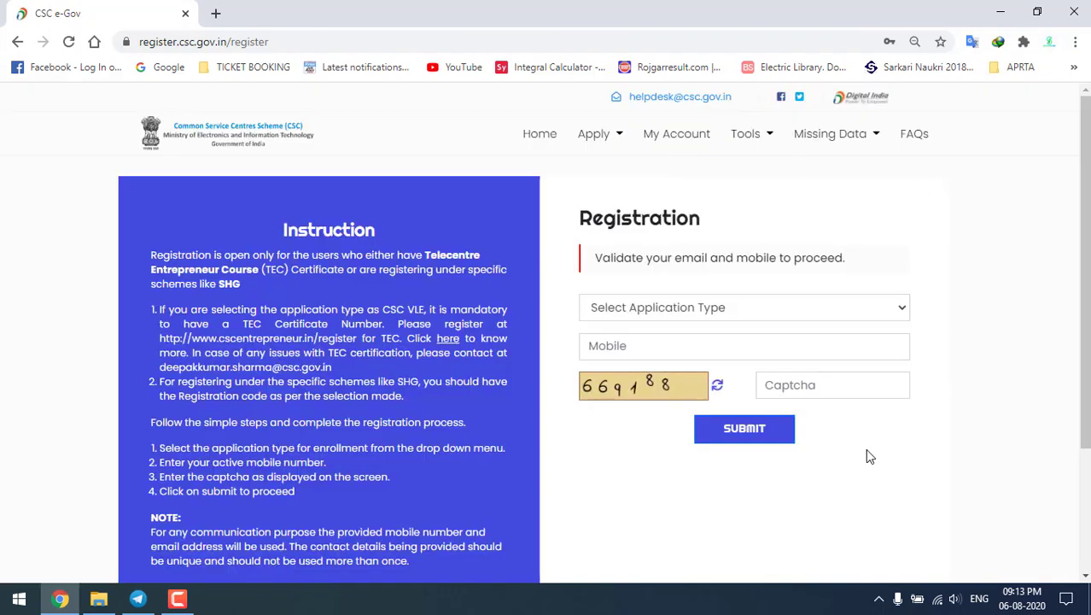
Step: Set the registration's application type to CSC VLE and activate the TEC certificate number field
scroll(535, 357, "down", 3)
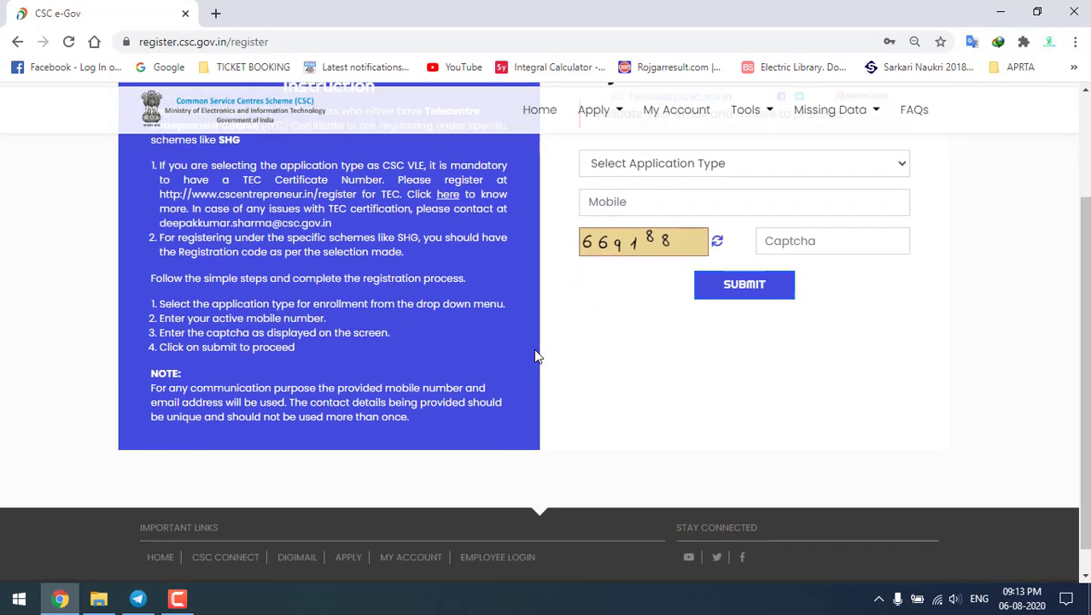
scroll(536, 357, "up", 3)
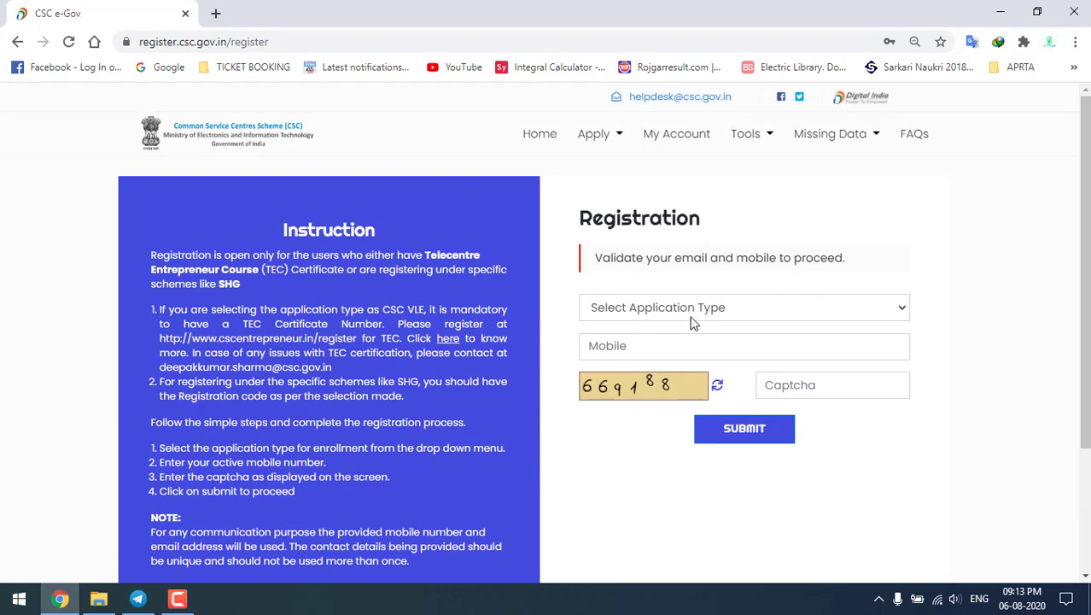
left_click(890, 311)
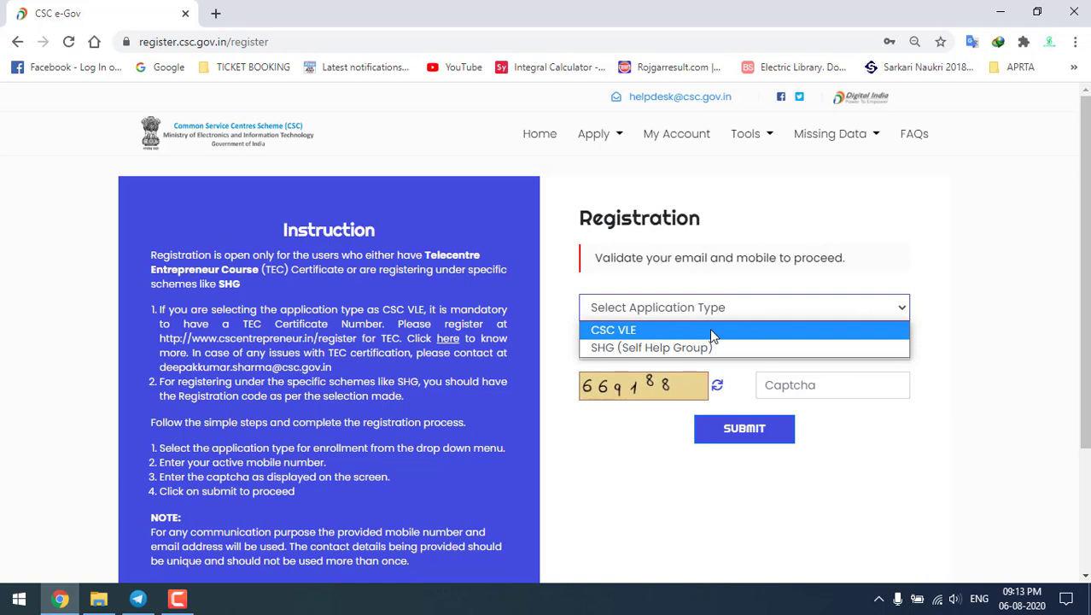
left_click(712, 332)
left_click(901, 313)
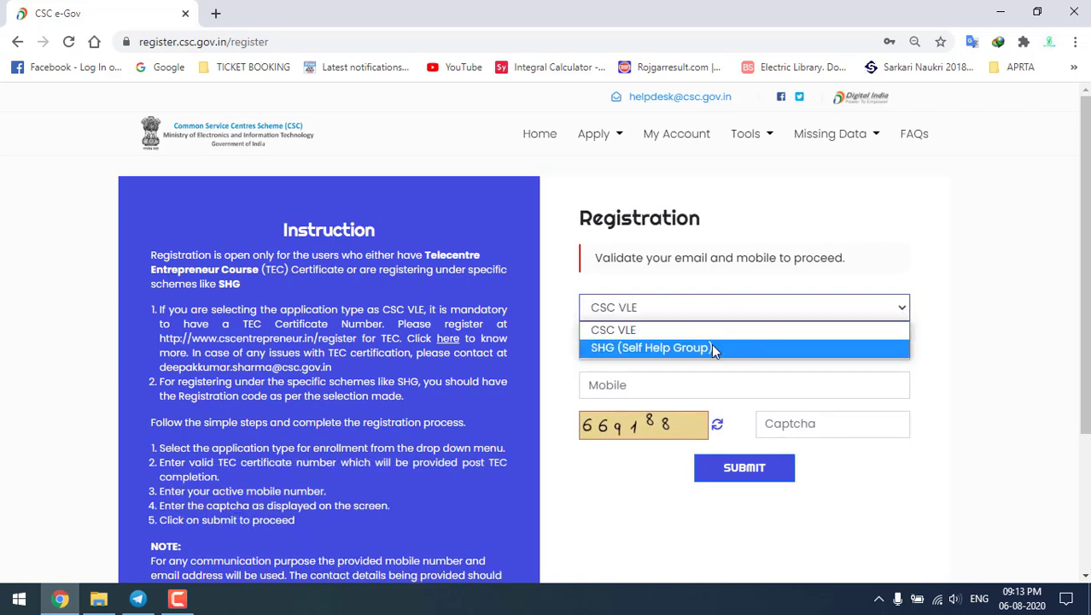
left_click(667, 337)
left_click(632, 346)
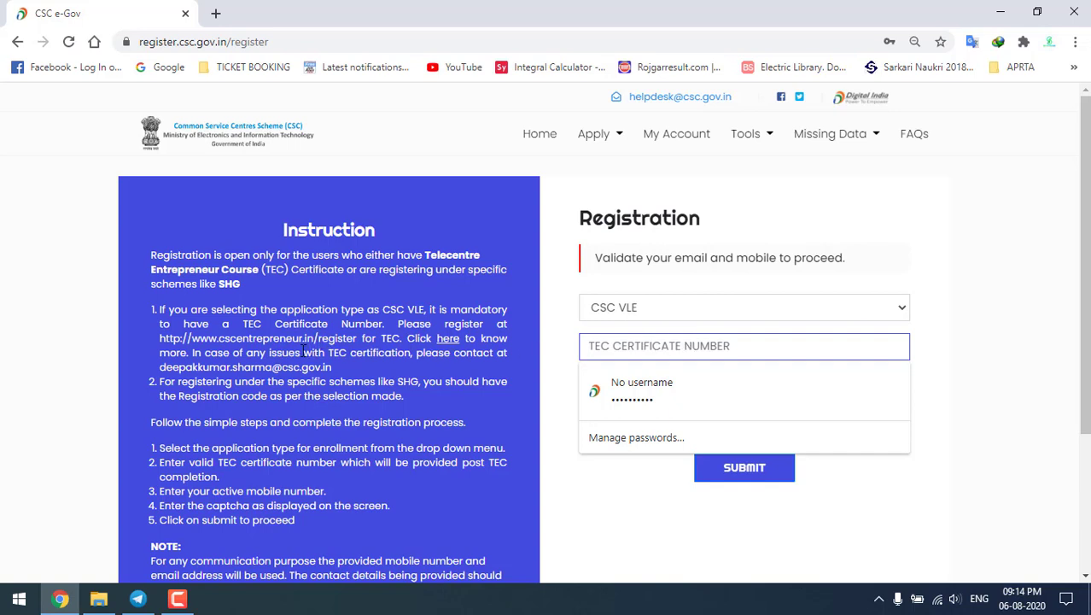
Step: Follow the instructions' TEC link and open the public-user registration form for the Certificate Course in Entrepreneurship (CCE)
left_click(448, 339)
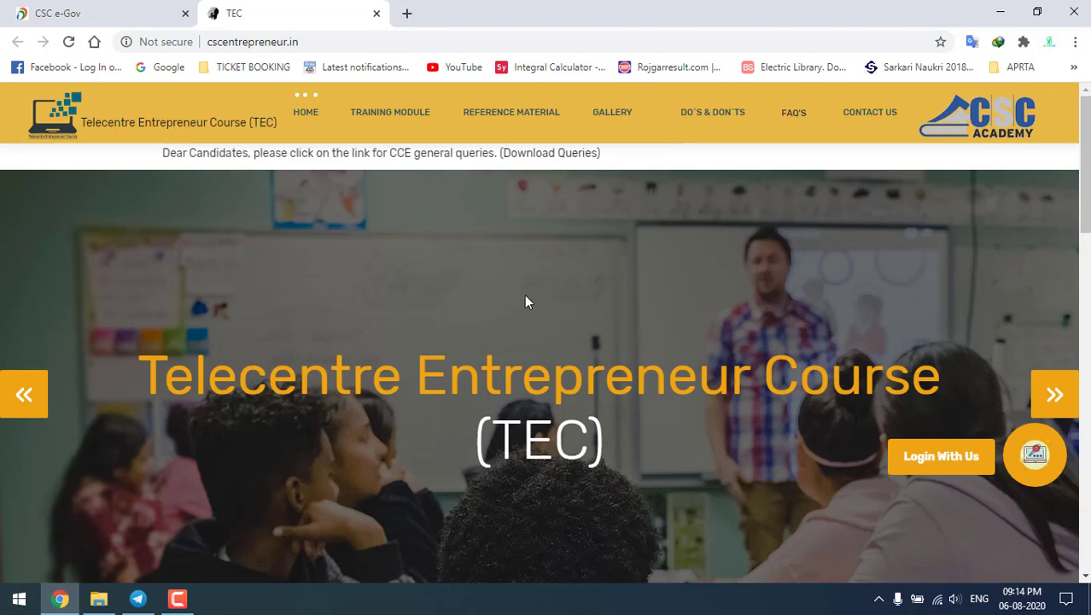
left_click(939, 461)
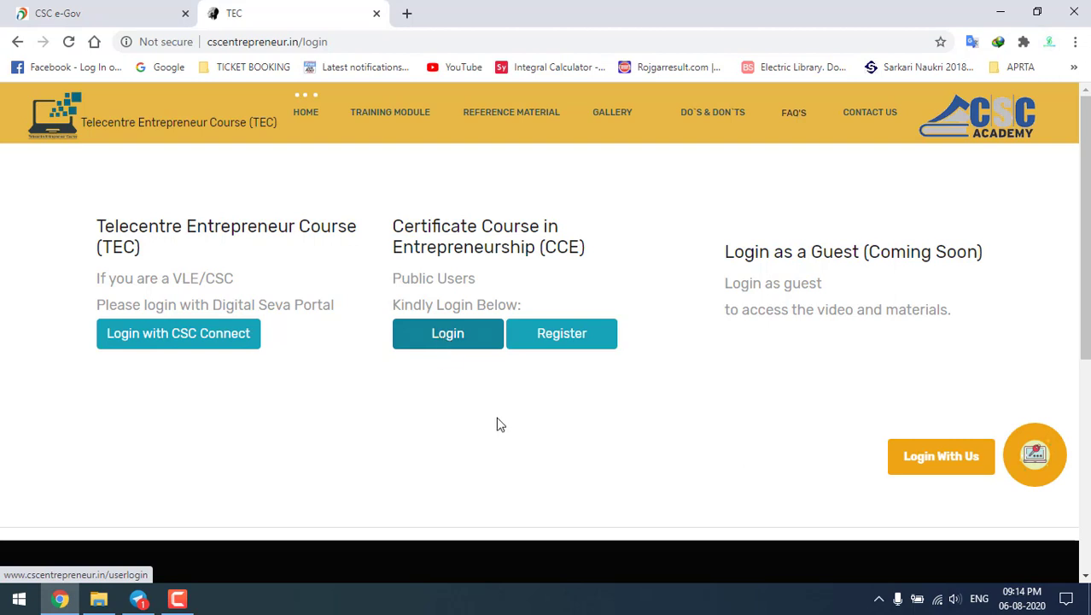
left_click(564, 340)
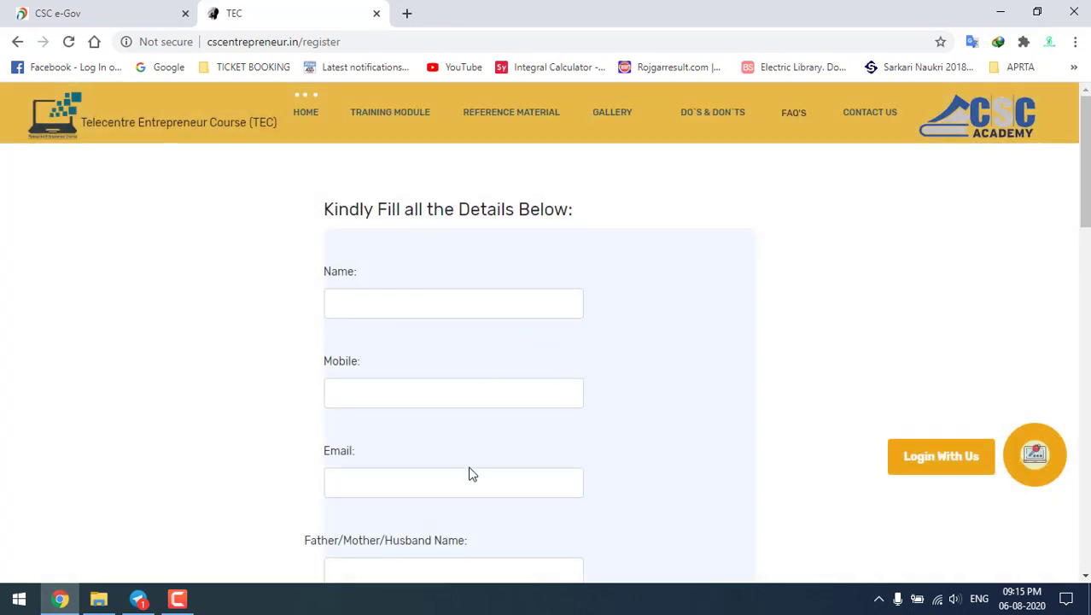
Step: Examine the course registration form's required details, from the name field through to the student photo upload and its file limits
scroll(469, 469, "down", 1)
scroll(469, 468, "down", 1)
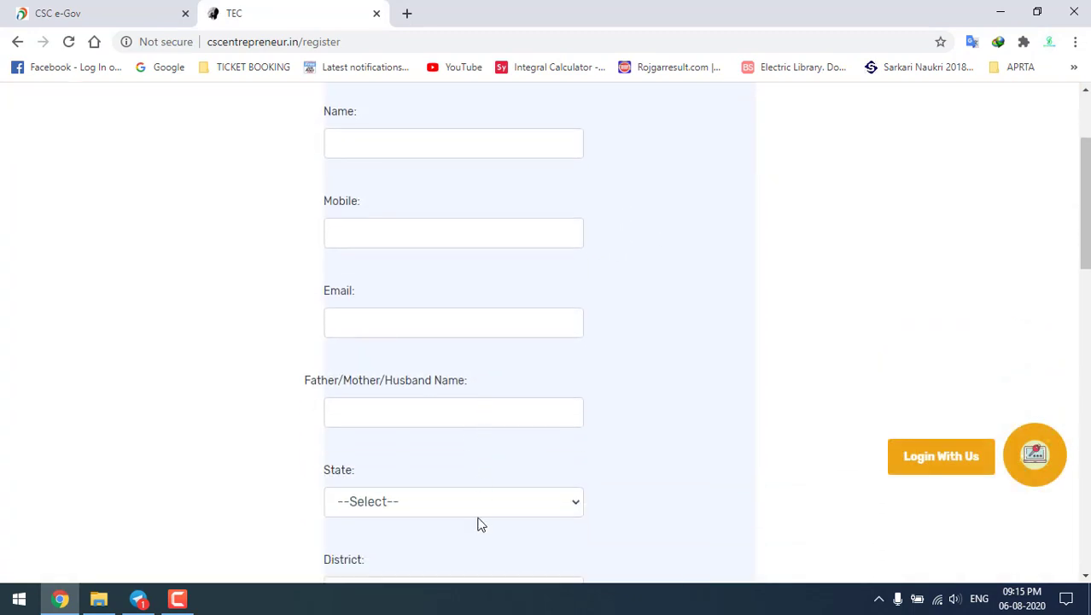
scroll(481, 524, "down", 2)
scroll(463, 520, "down", 2)
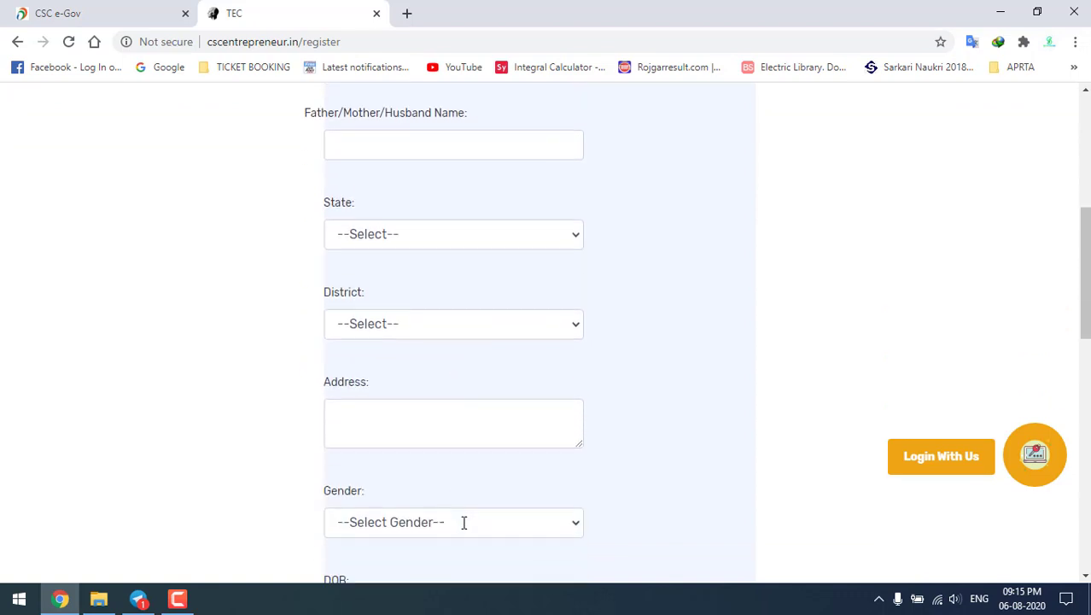
scroll(458, 475, "down", 2)
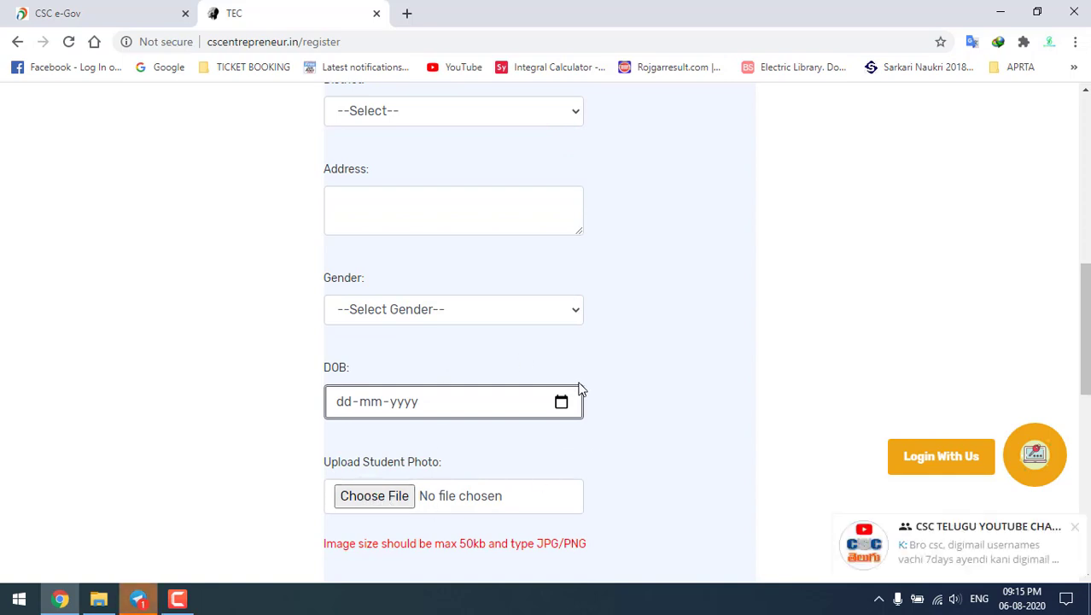
scroll(580, 389, "down", 3)
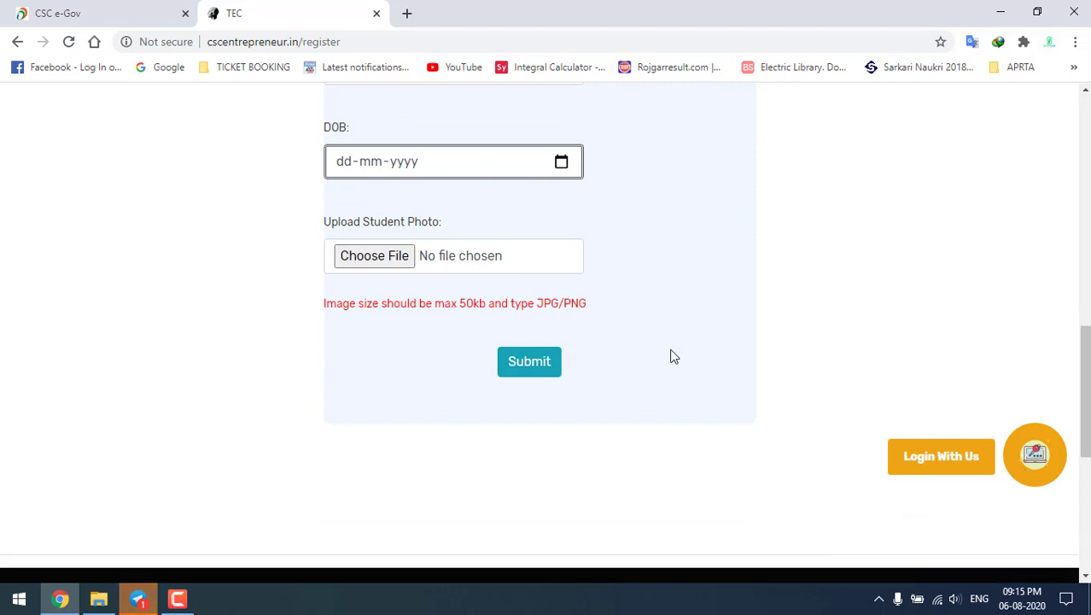
scroll(671, 356, "up", 10)
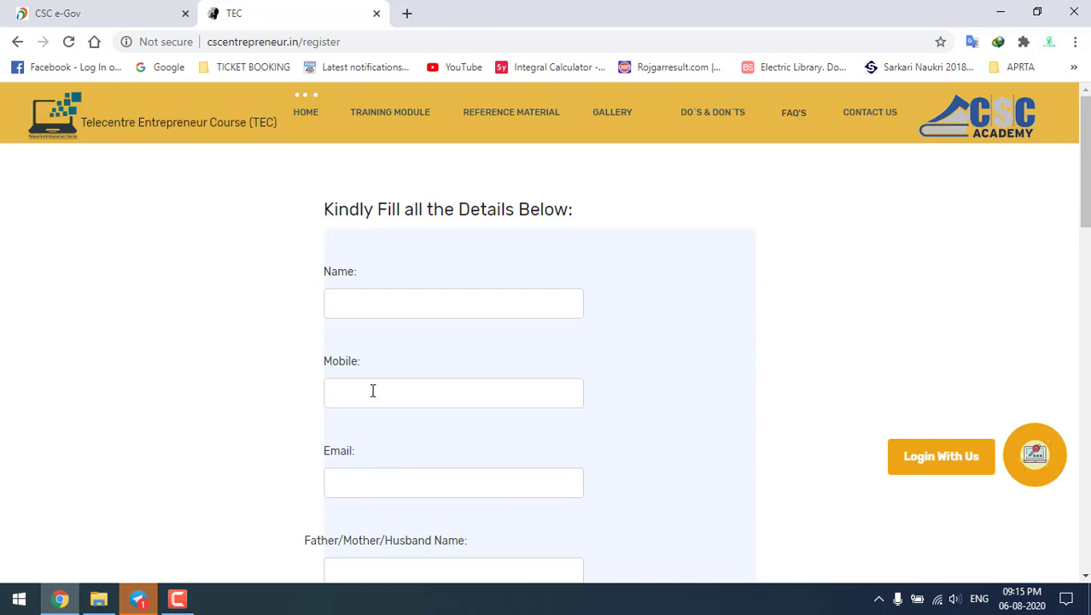
Step: Open the public-user login page for the Certificate Course in Entrepreneurship and examine its username and password fields
left_click(950, 461)
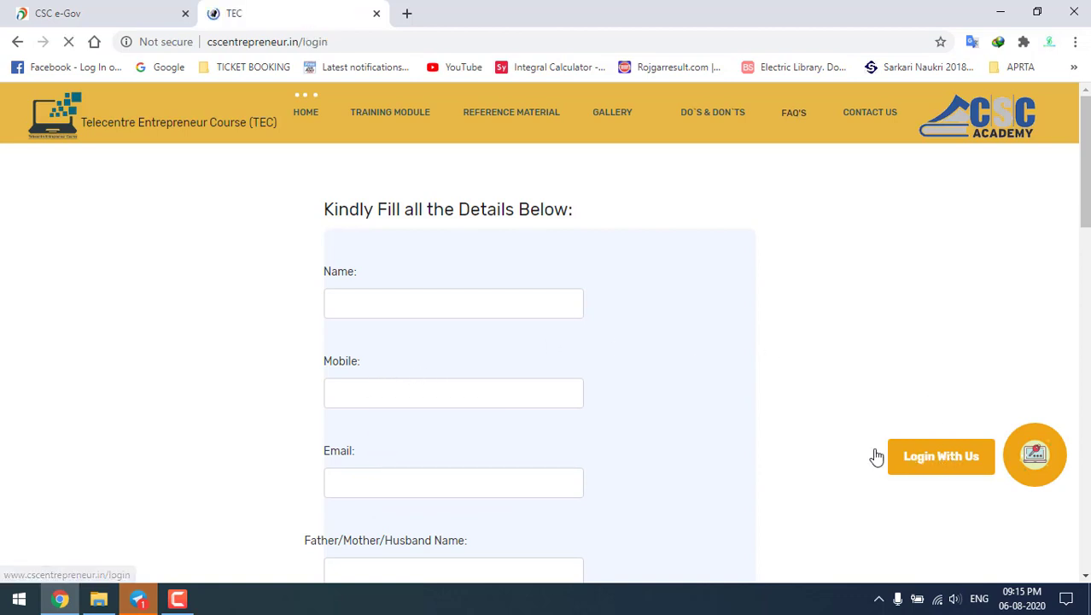
left_click(452, 335)
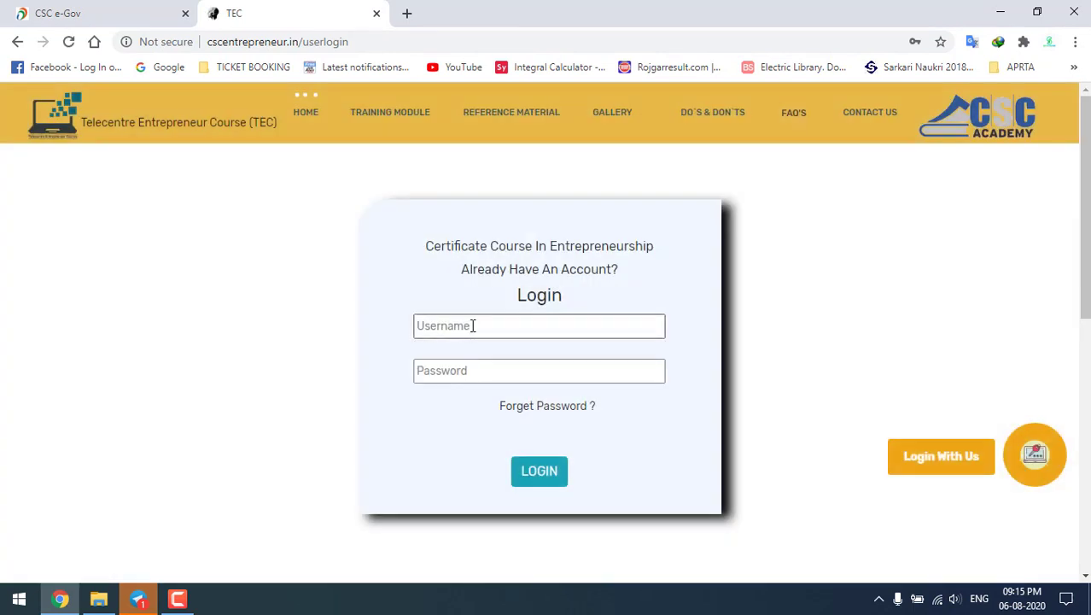
left_click(472, 325)
left_click(377, 385)
left_click(445, 379)
left_click(475, 325)
left_click(434, 323)
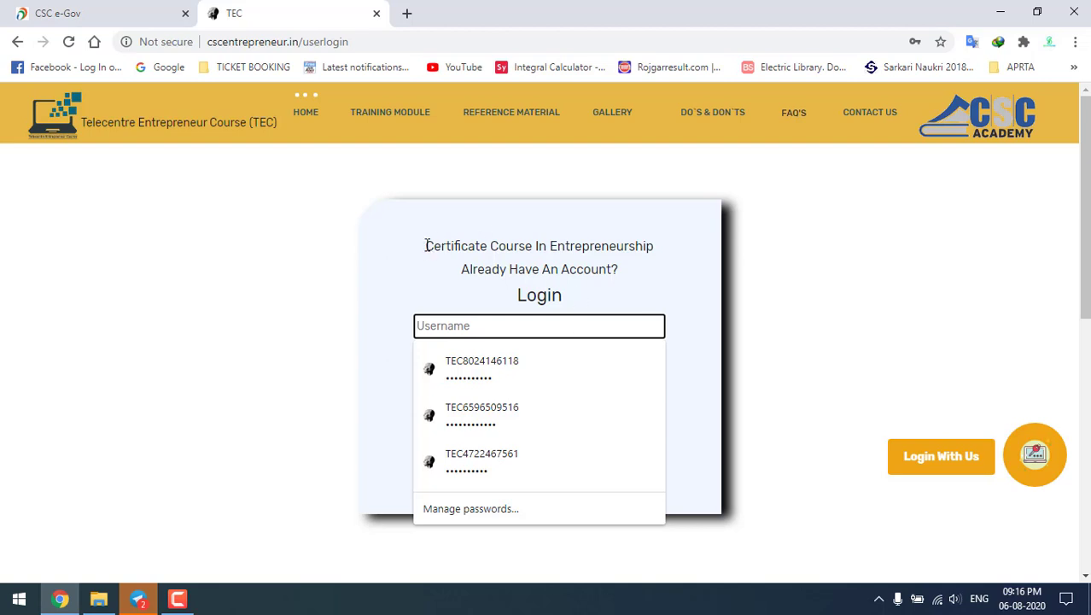
left_click_drag(426, 246, 575, 300)
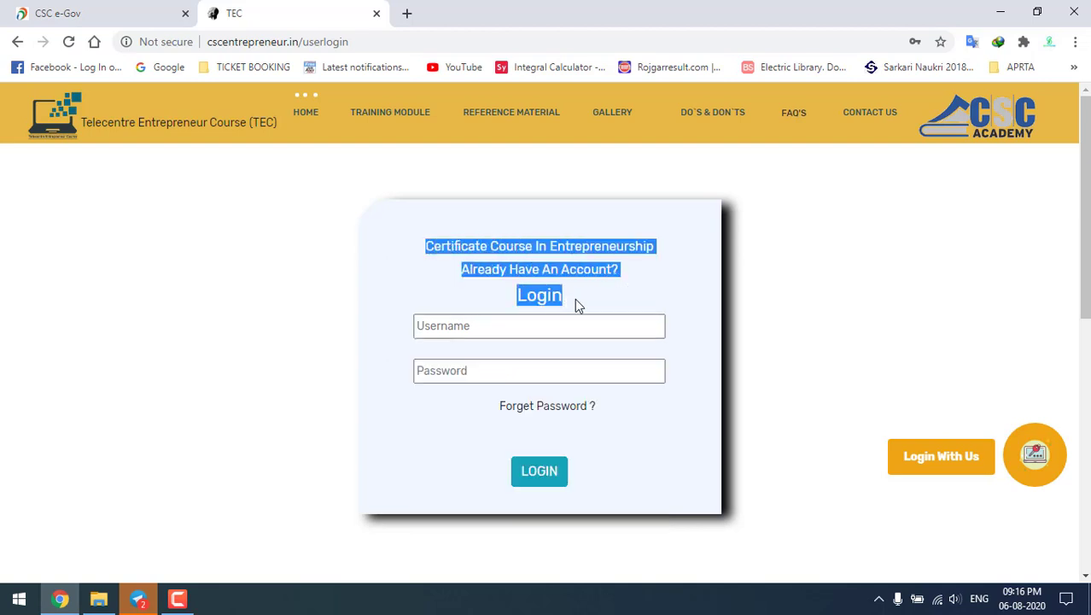
left_click(584, 293)
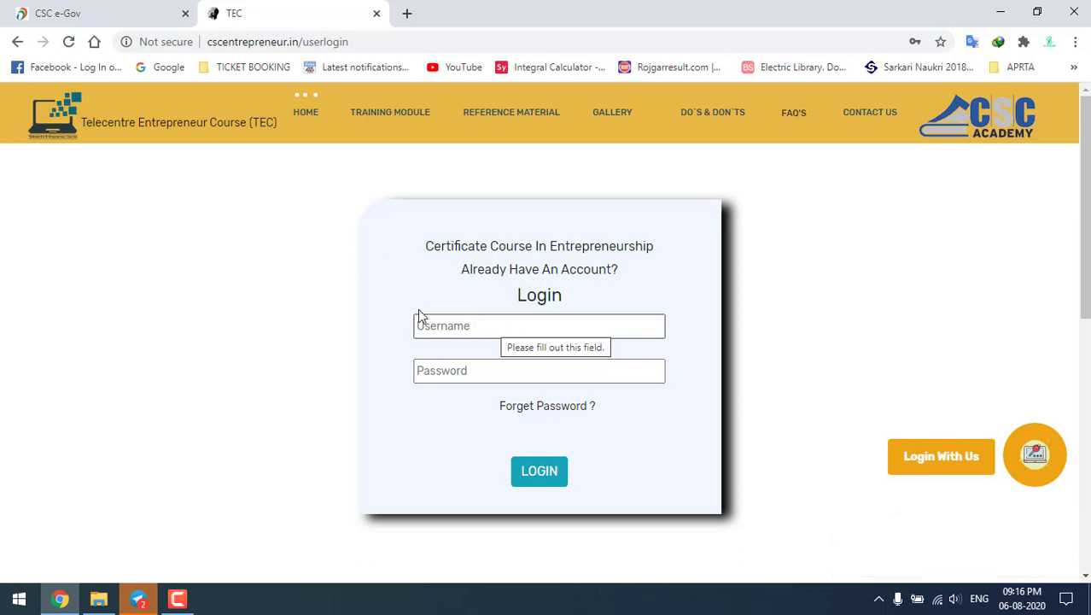
left_click_drag(406, 309, 603, 393)
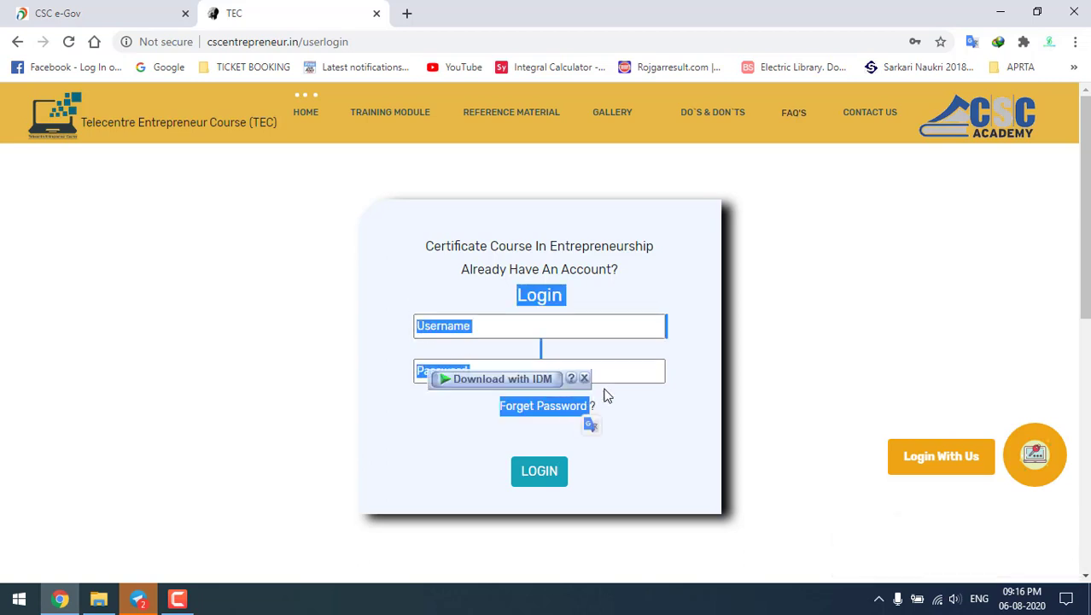
left_click(659, 394)
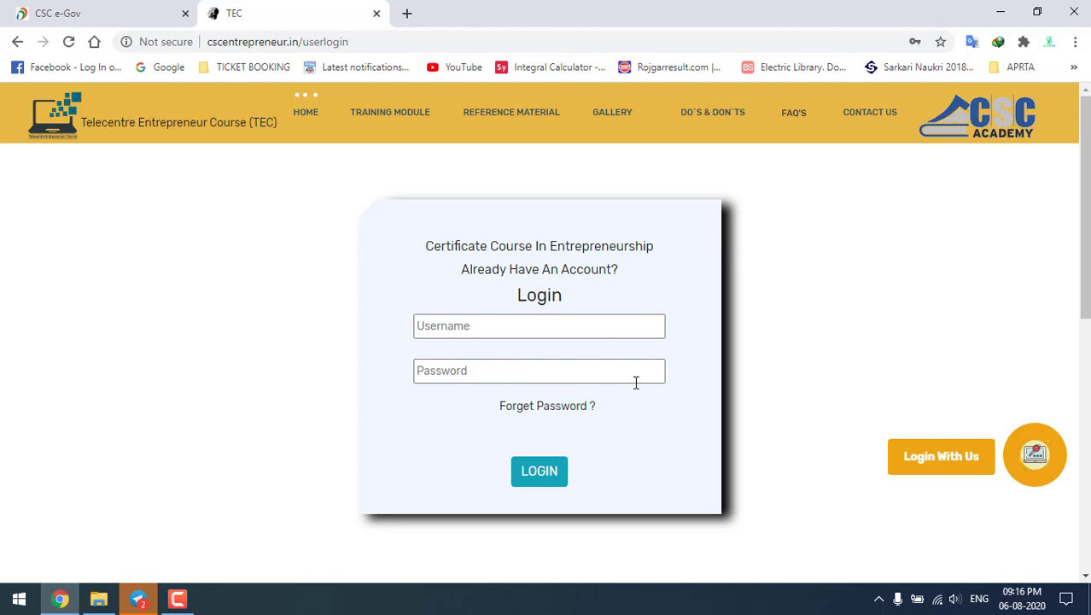
Step: Return to the CSC e-Gov registration form
left_click(86, 23)
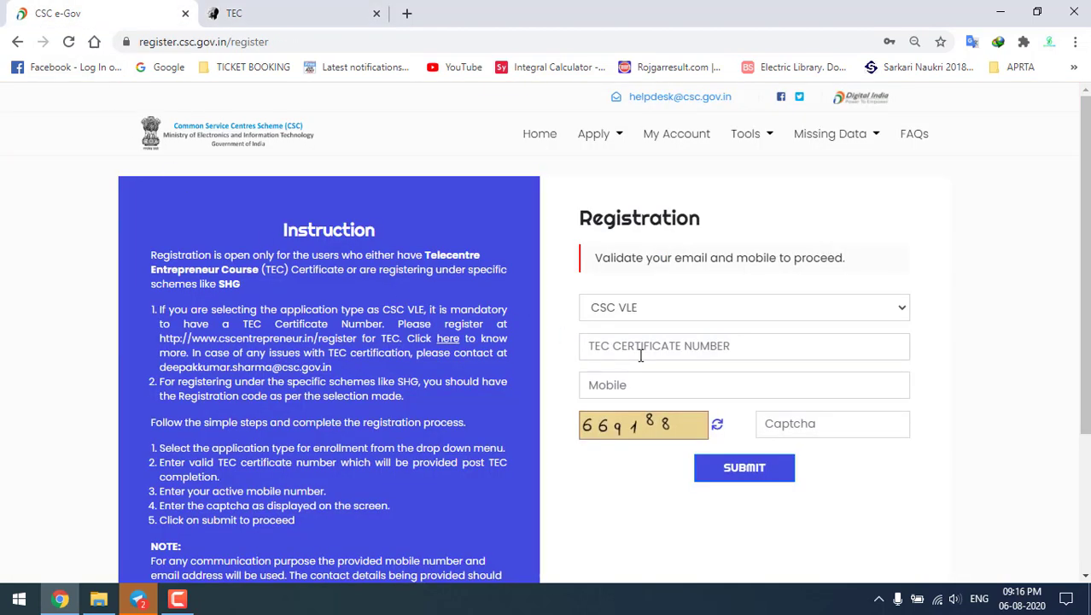
Step: Fill in the TEC certificate number, mobile number and displayed captcha for the CSC VLE application, and submit the form
left_click(716, 343)
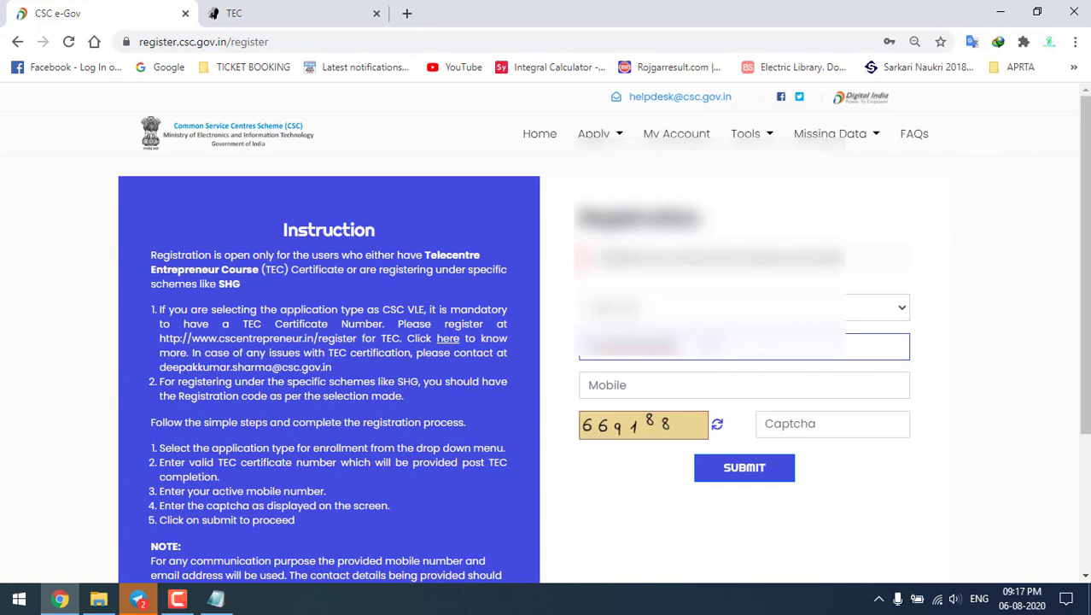
left_click(654, 386)
scroll(654, 386, "down", 1)
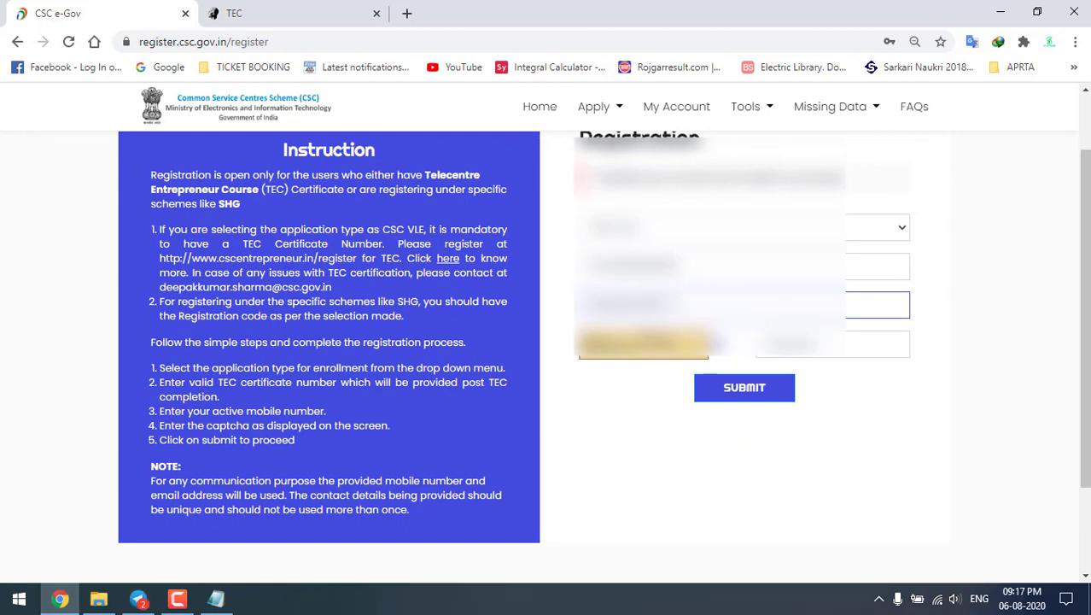
left_click_drag(662, 305, 583, 306)
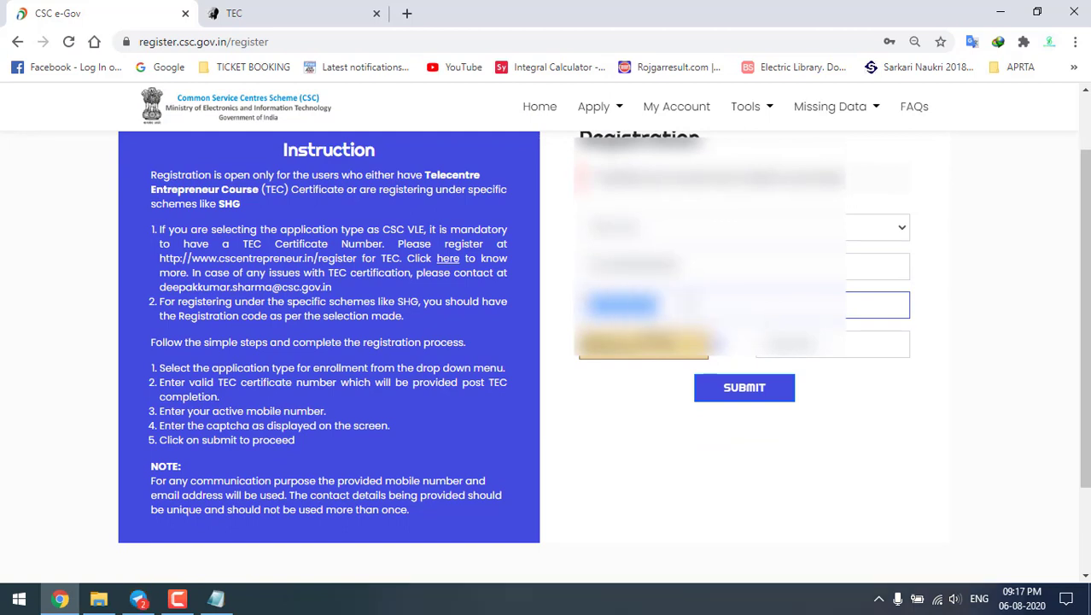
left_click(689, 305)
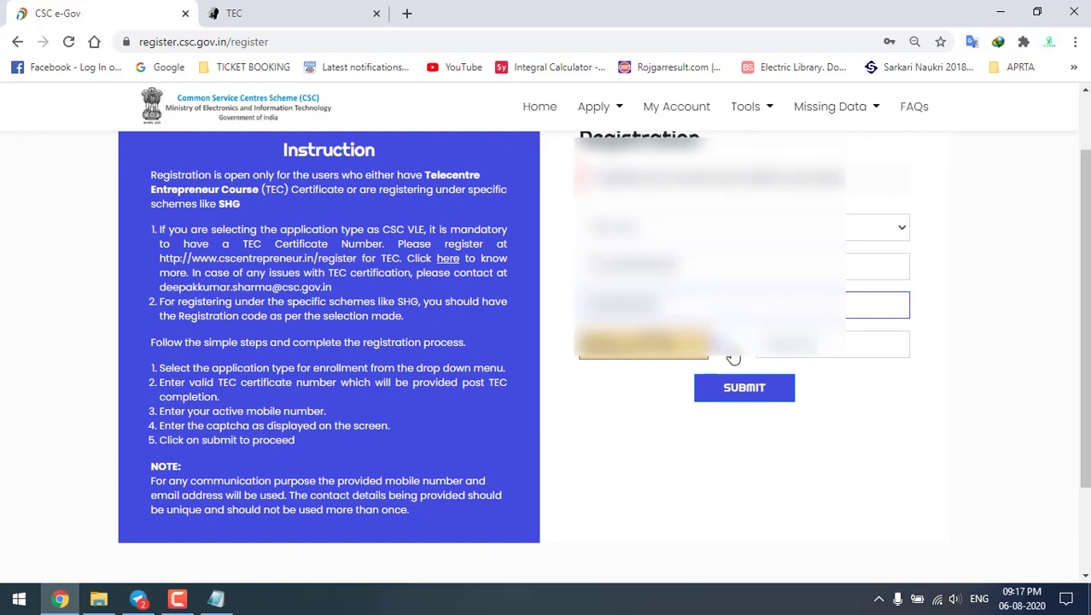
left_click(871, 345)
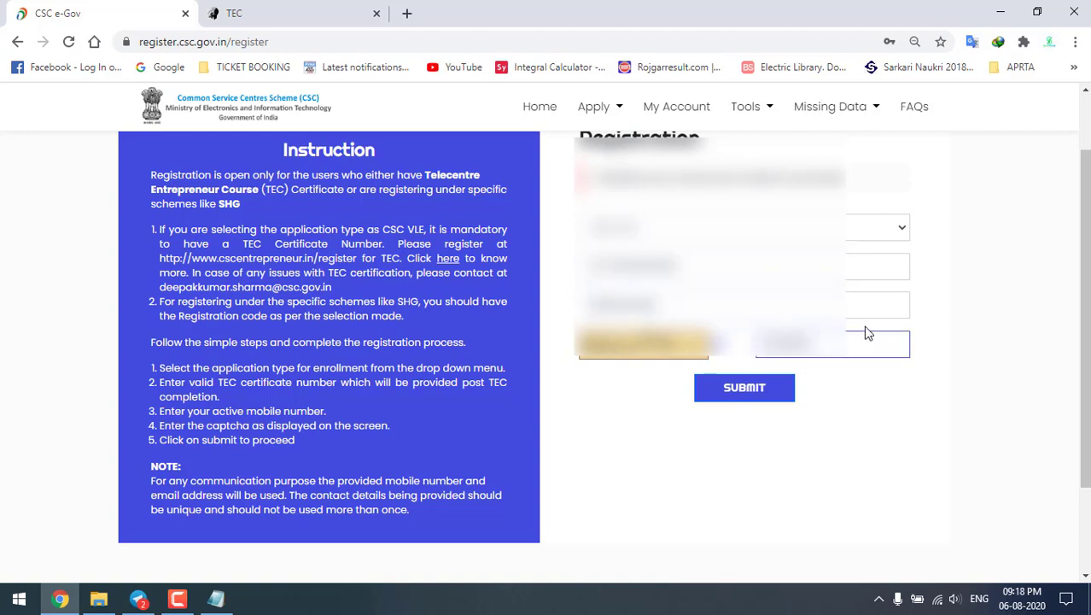
left_click(742, 388)
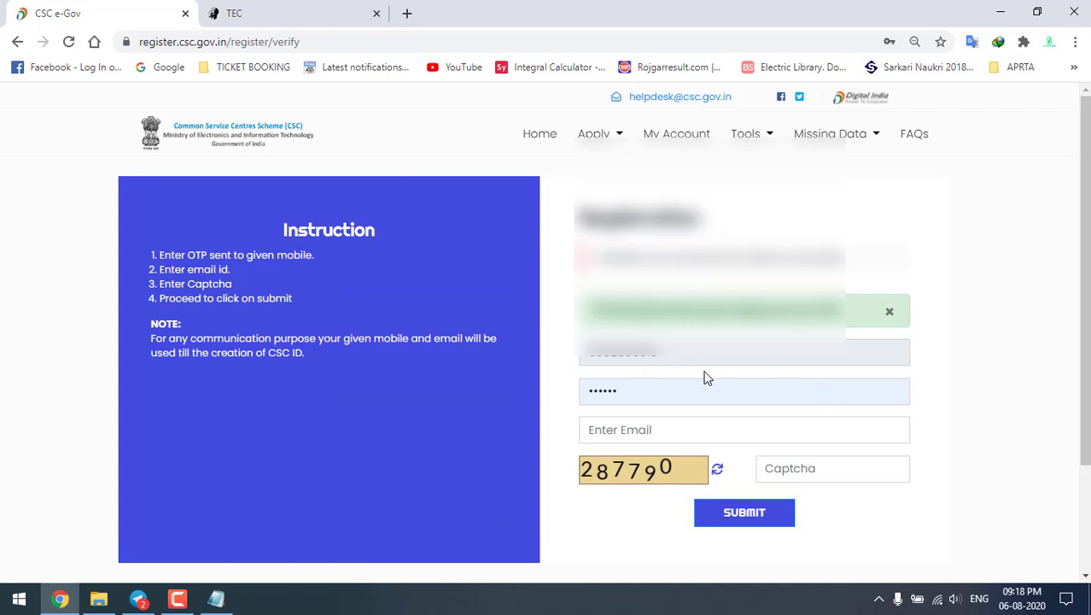
Step: Enter the mobile OTP, the applicant's email address and the displayed captcha, and submit them for verification
left_click_drag(642, 392, 561, 394)
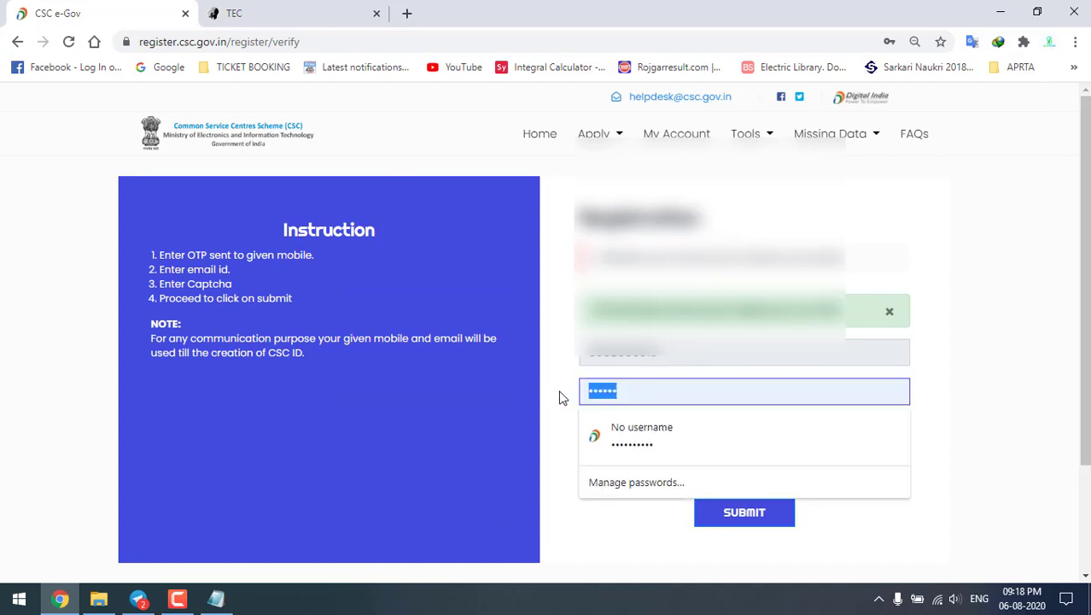
left_click(608, 388)
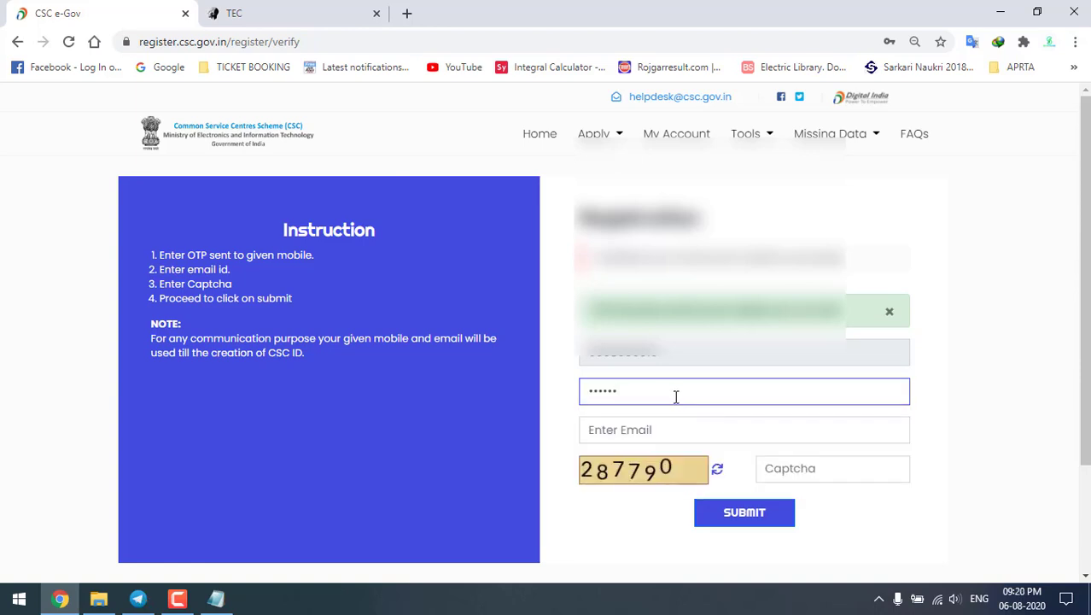
left_click(632, 427)
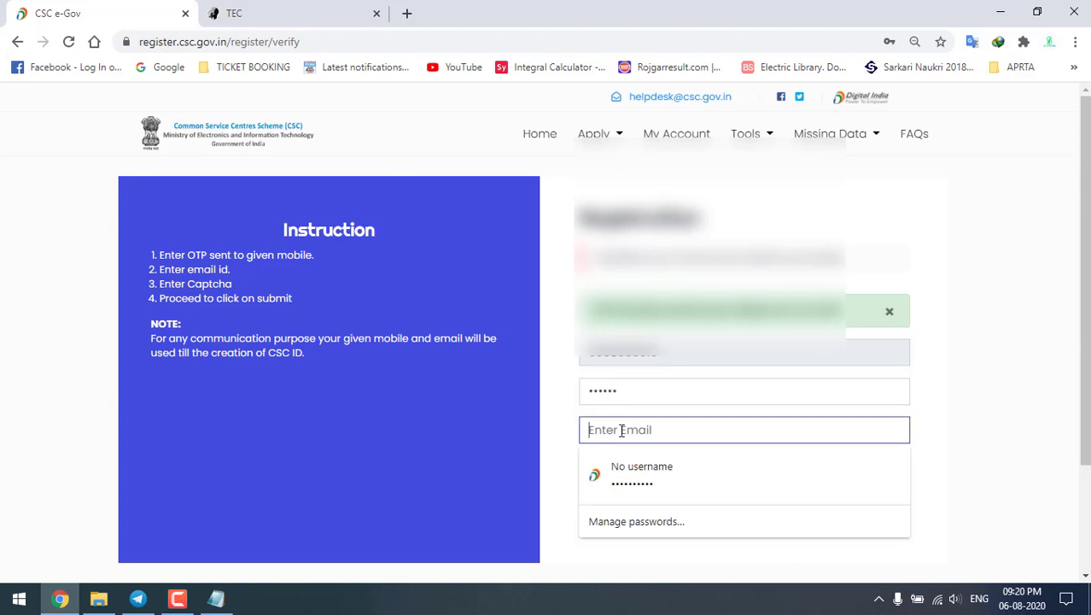
key("ctrl+v")
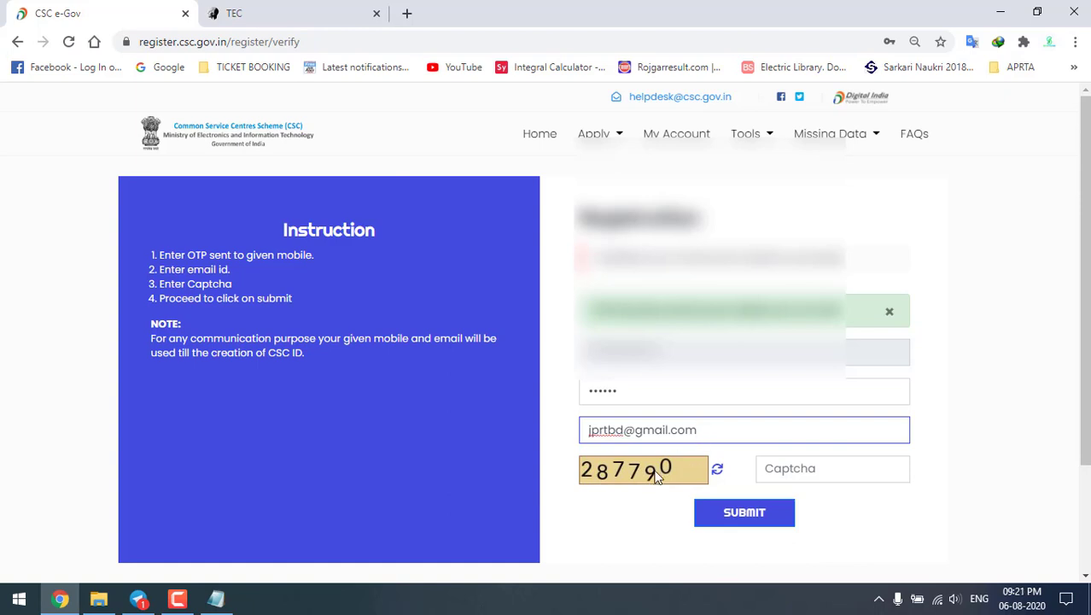
left_click(774, 468)
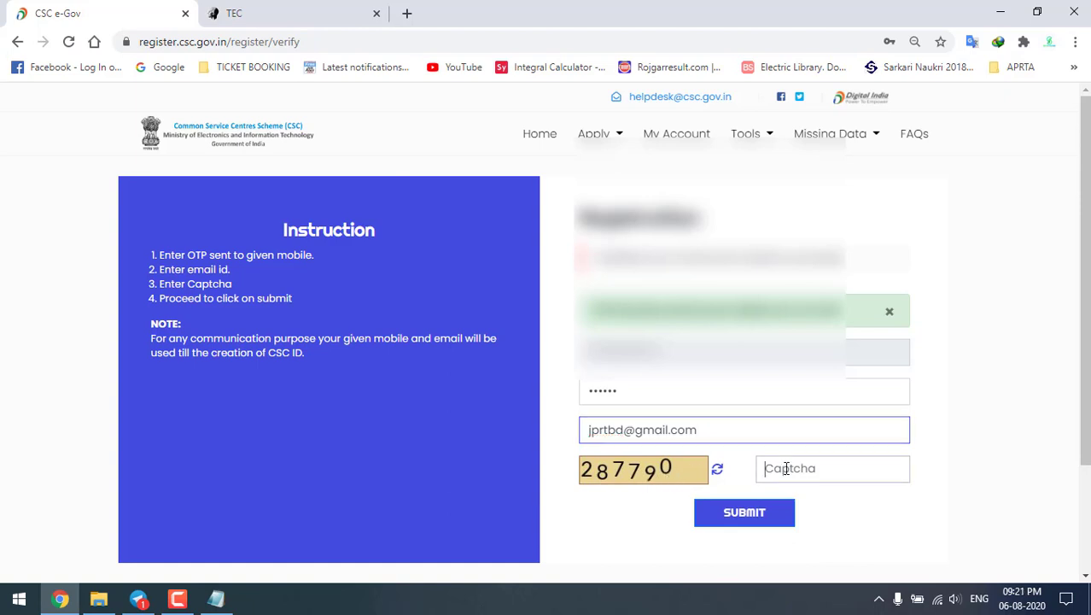
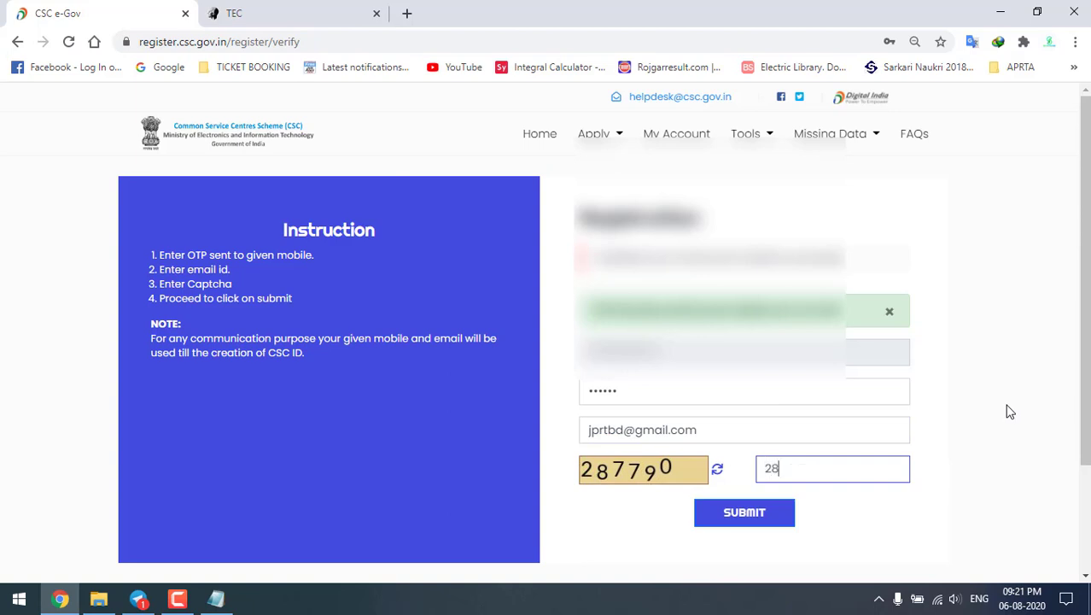
left_click(744, 514)
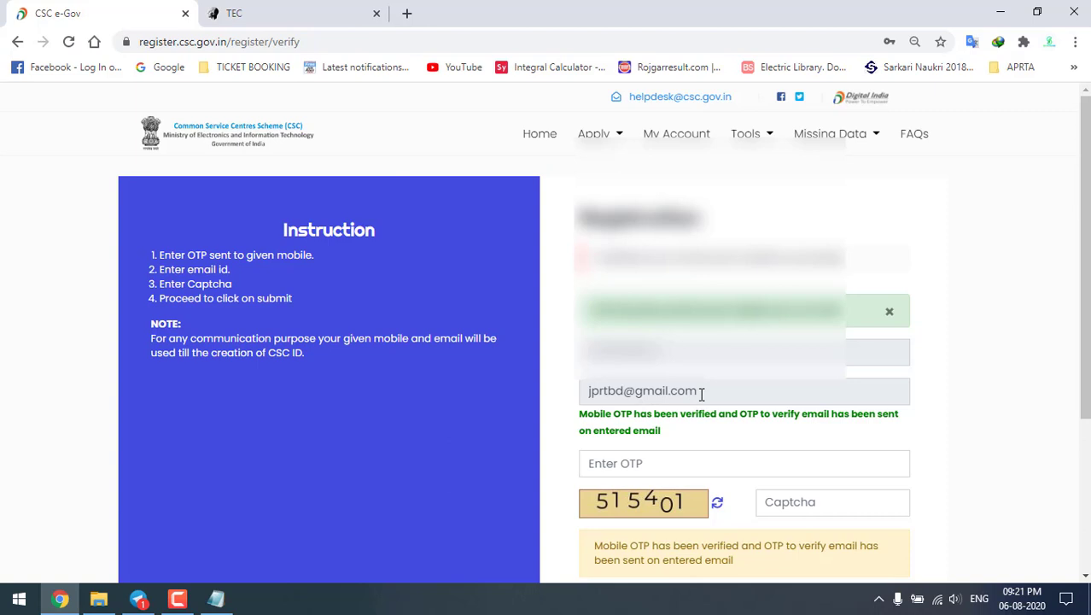
Step: Enter the OTP sent to the email address along with the displayed captcha, and submit to reach the application form
left_click(597, 462)
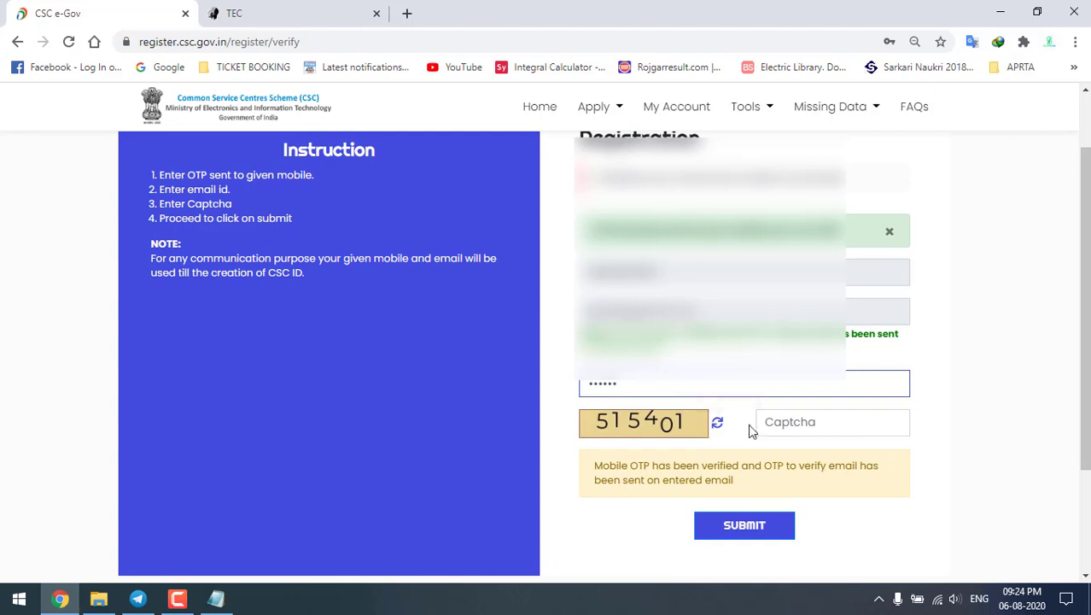
left_click(816, 419)
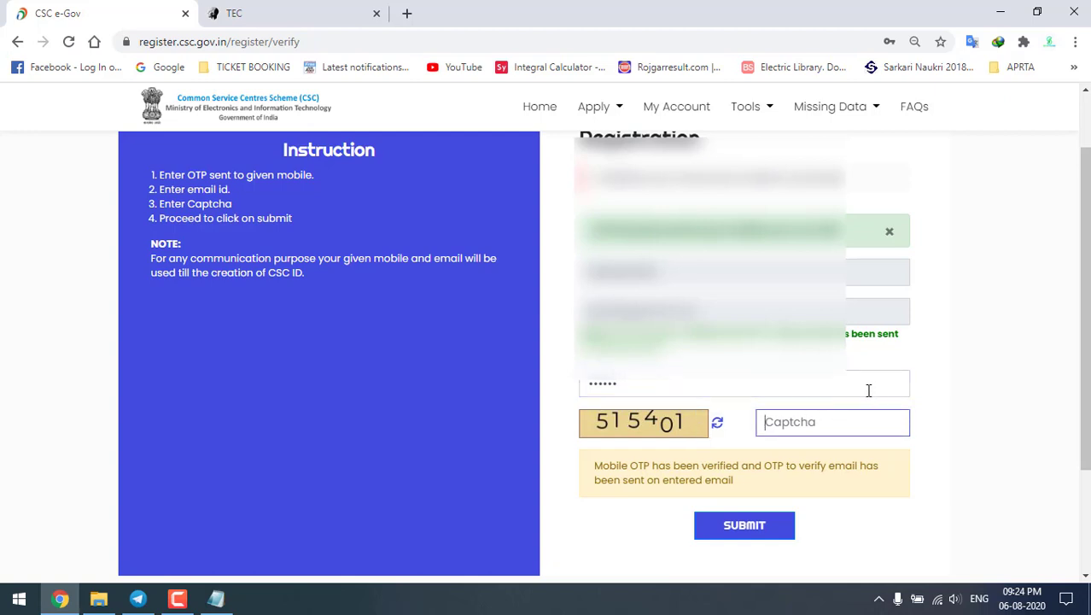
left_click(746, 527)
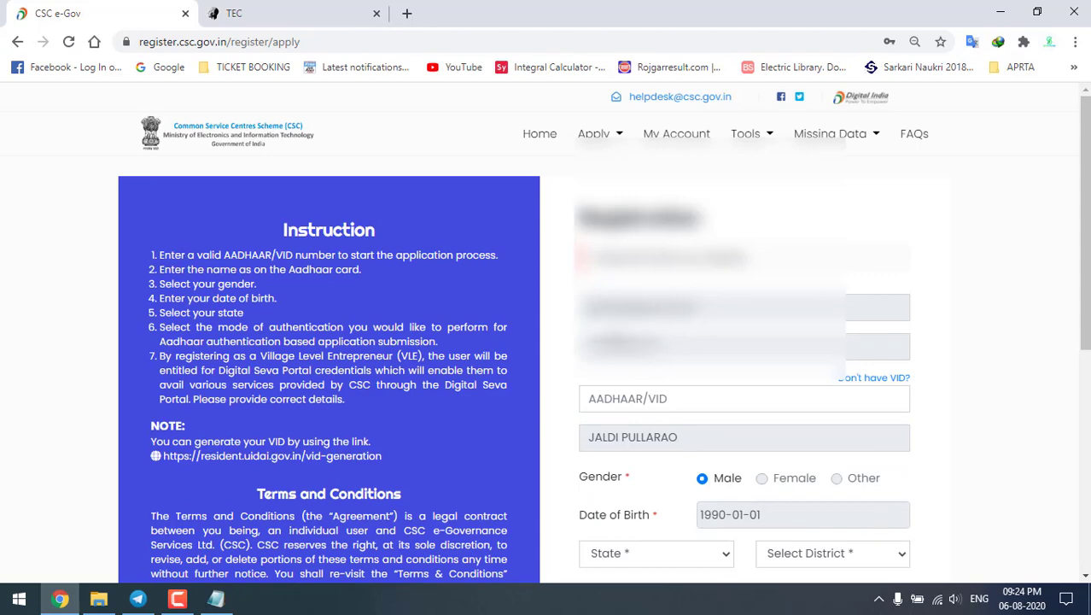
Step: Enter the applicant's Aadhaar/VID number and check the prefilled name field
scroll(546, 341, "down", 1)
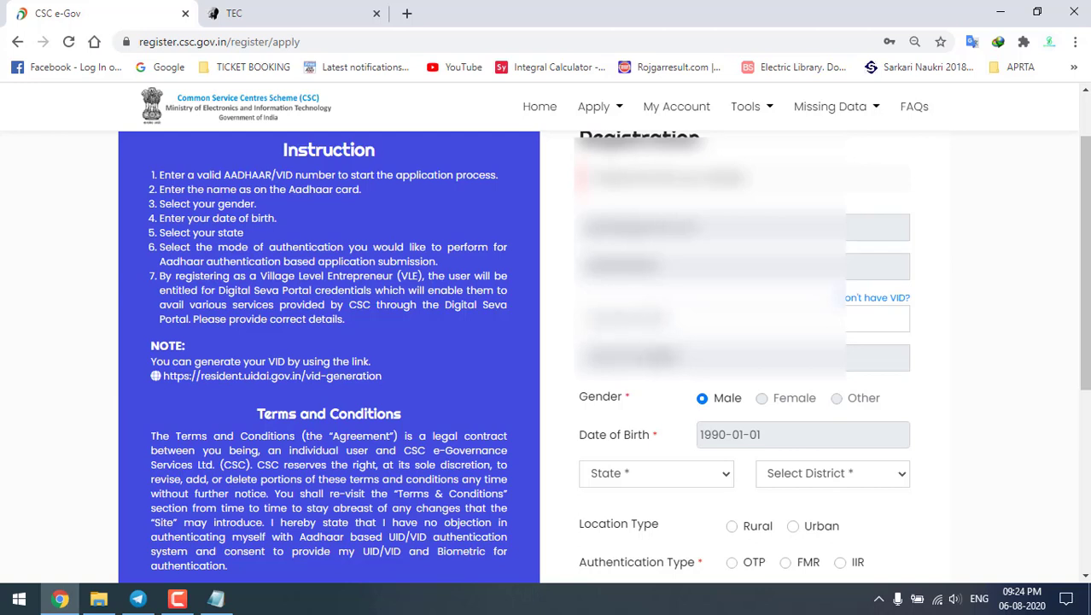
left_click_drag(681, 357, 583, 357)
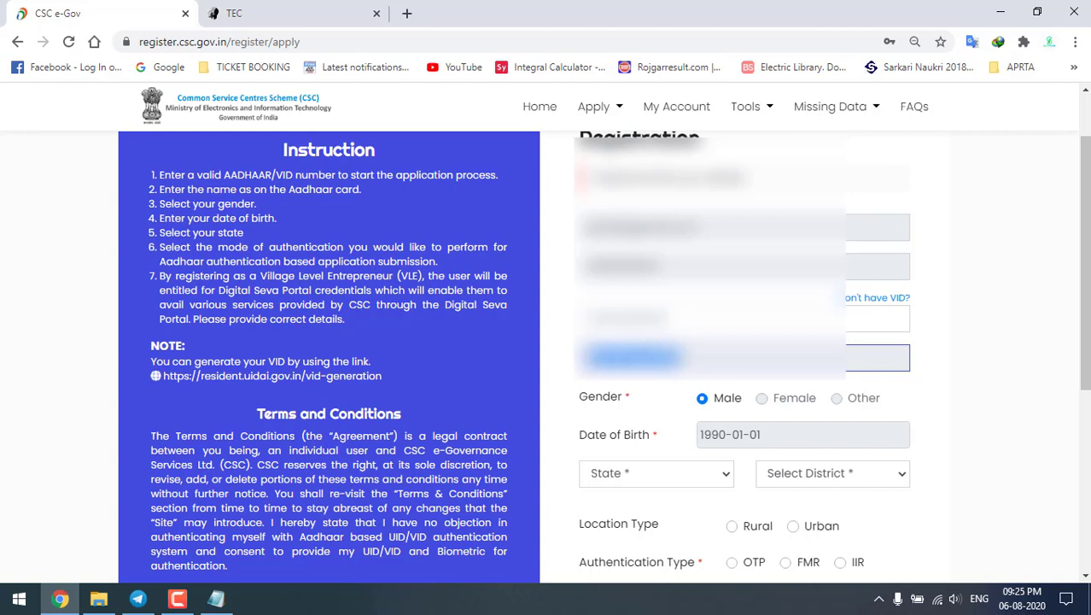
left_click(649, 357)
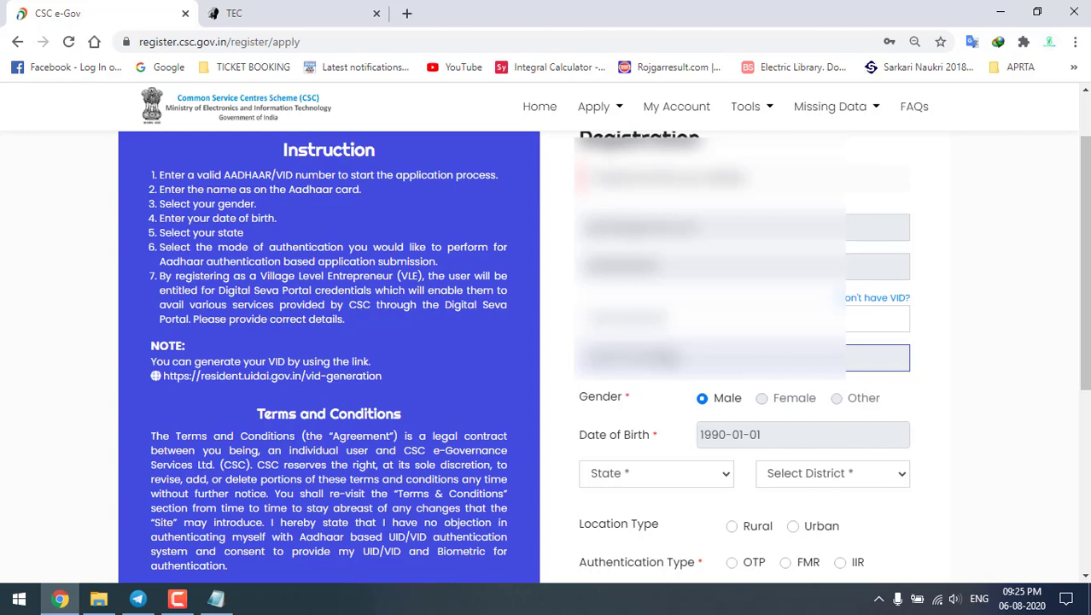
left_click_drag(679, 358, 587, 358)
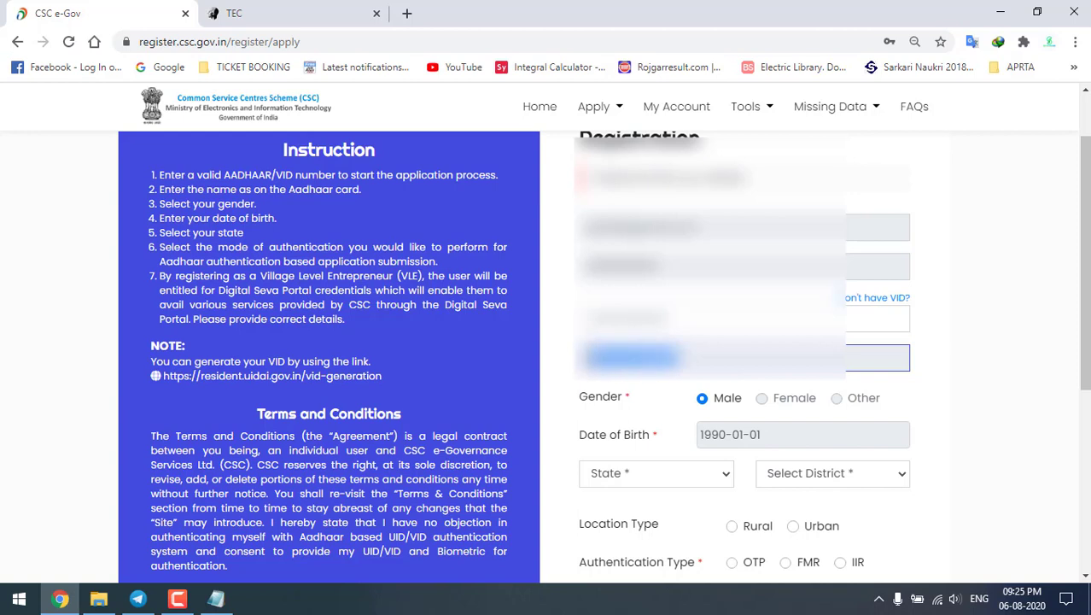
left_click(657, 357)
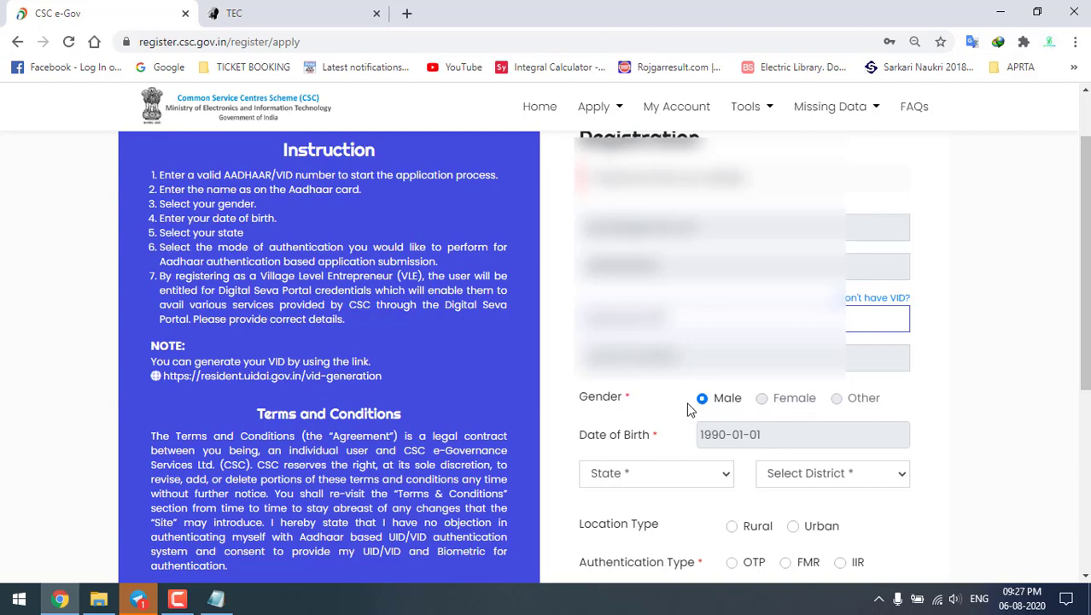
Step: Set the applicant's state to Andhra Pradesh and the district to PRAKASAM
scroll(690, 409, "down", 1)
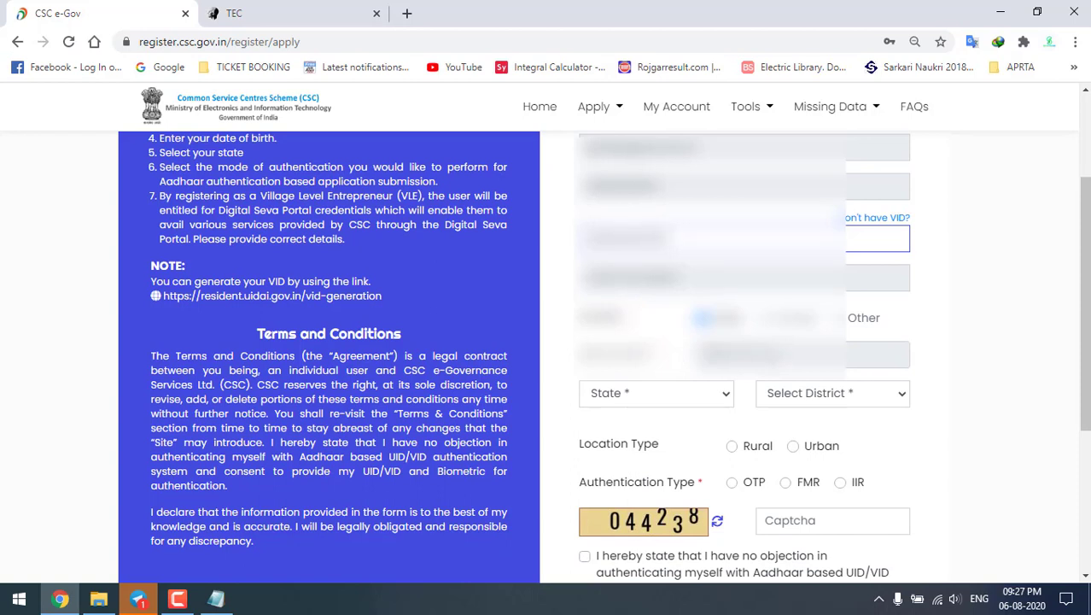
left_click(722, 397)
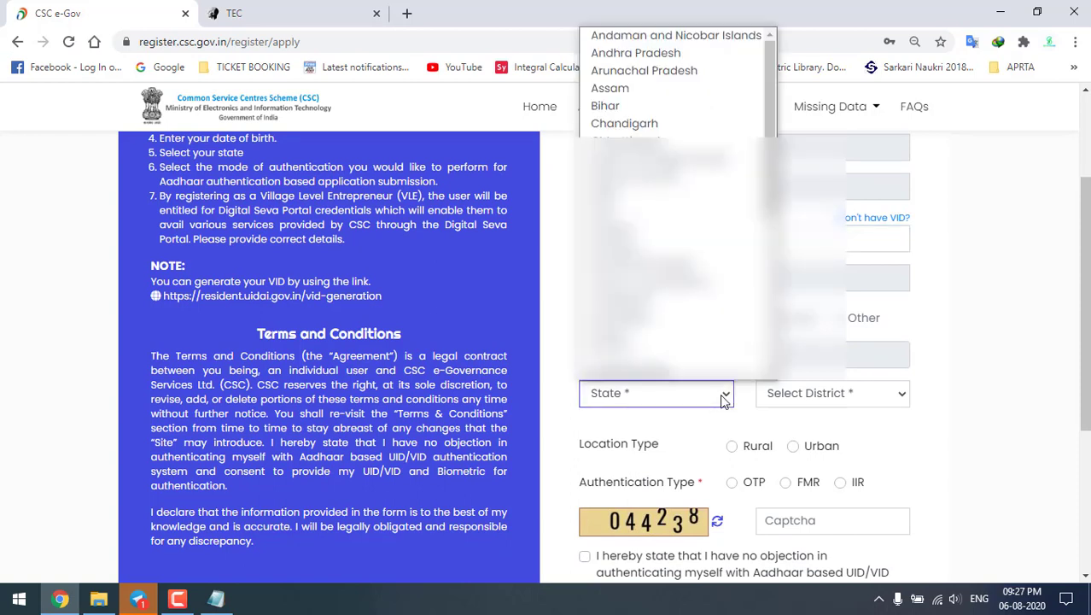
key("Down")
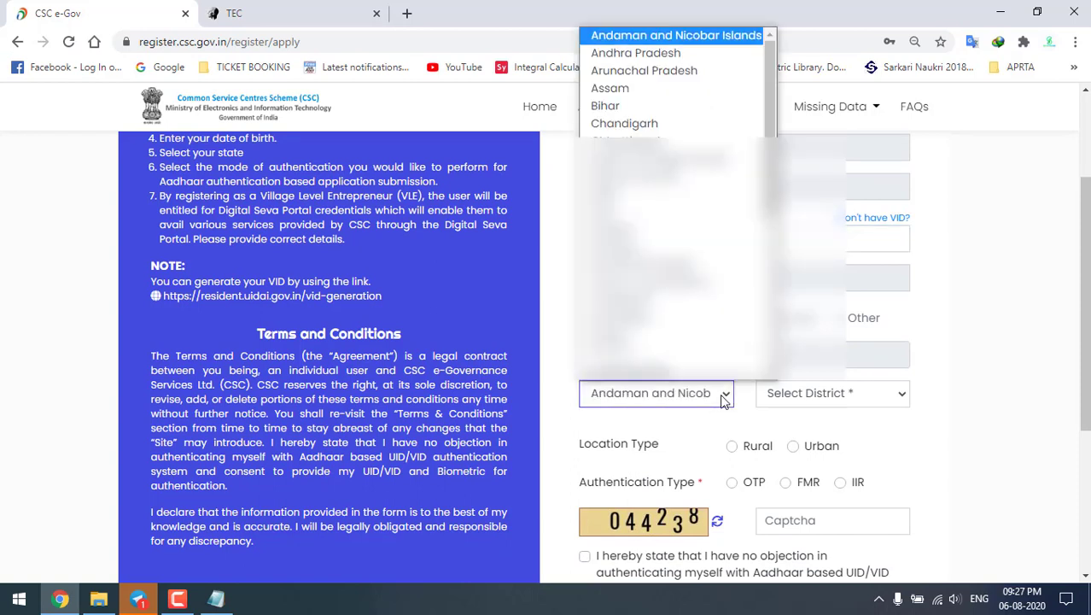
key("Down")
key("Return")
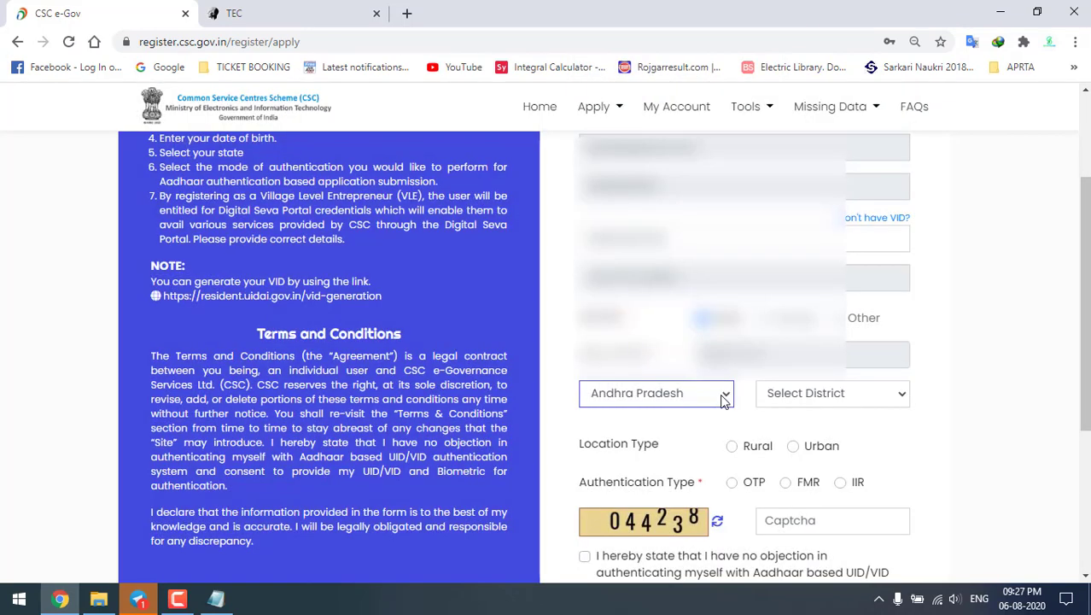
key("Tab")
key("p")
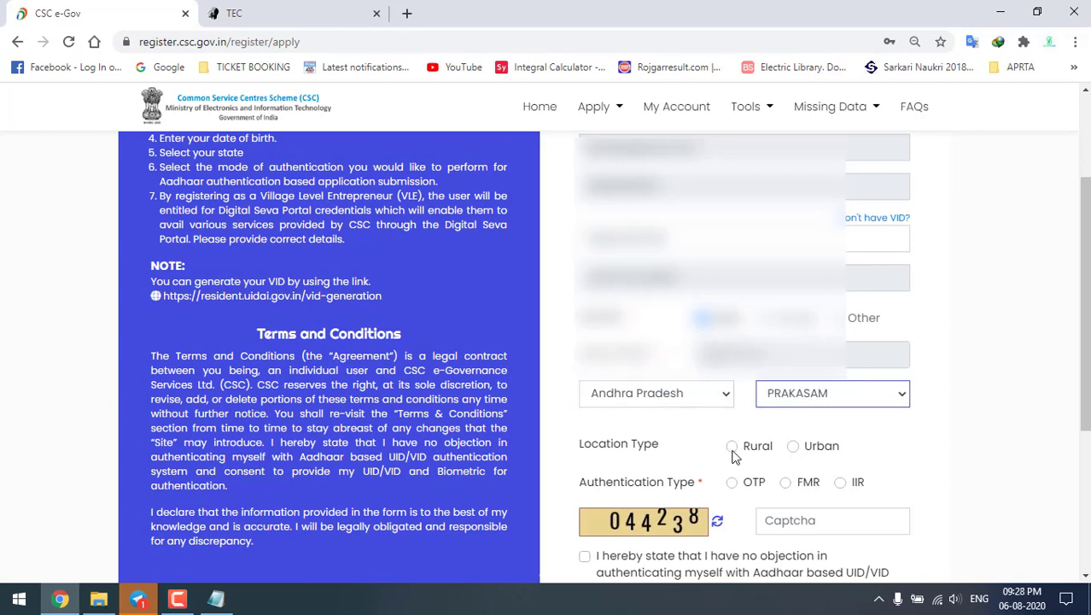
Step: Set the location type to Rural and the authentication type to OTP
scroll(794, 449, "down", 1)
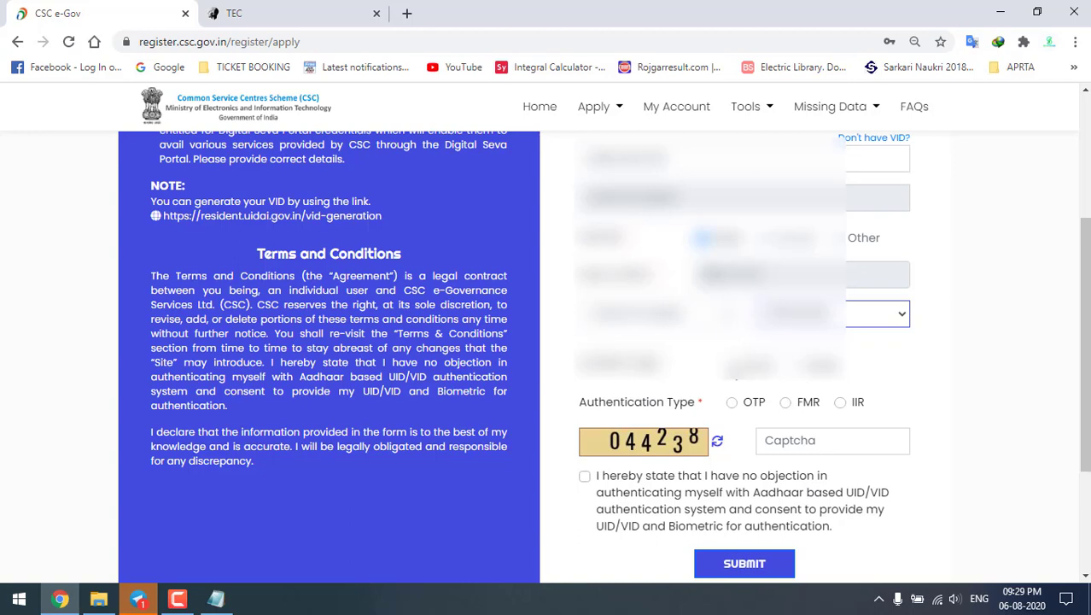
left_click(731, 365)
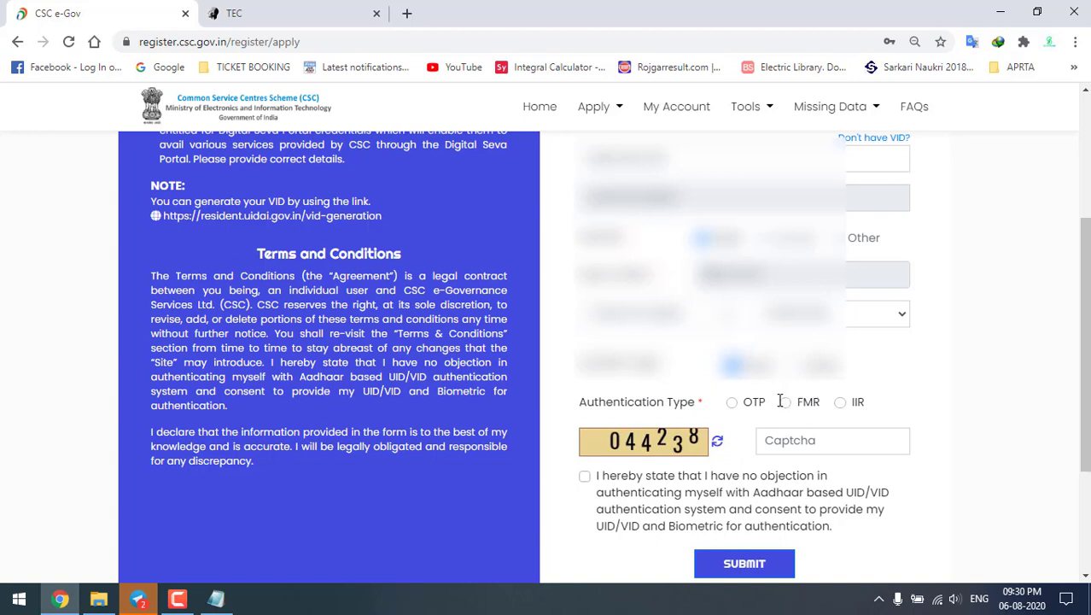
left_click(732, 405)
Step: Enter the displayed captcha, accept the Aadhaar authentication consent statement, and submit the application form
left_click(787, 440)
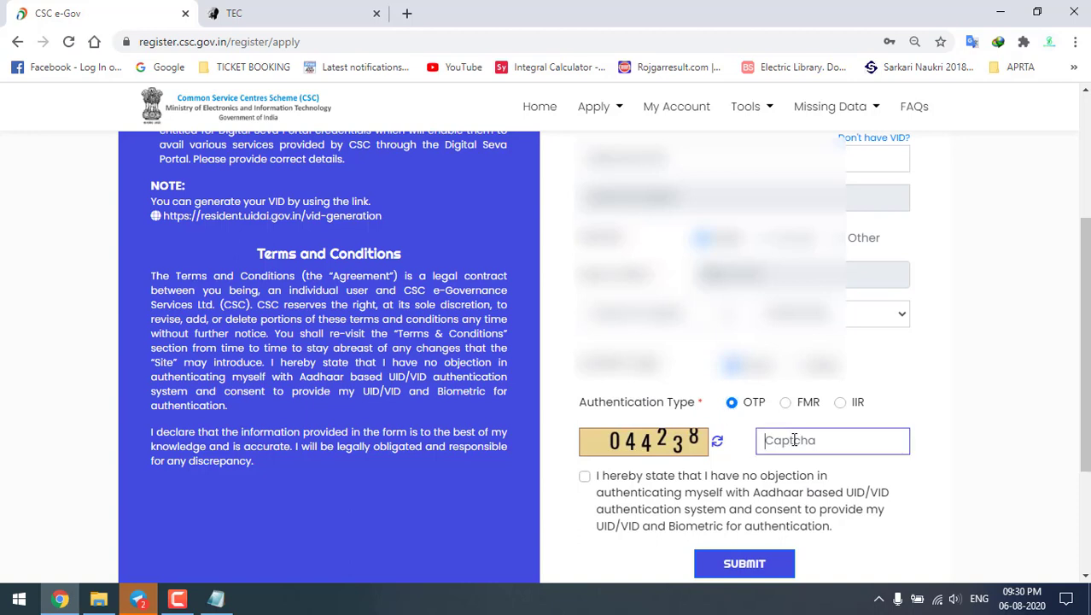
scroll(621, 484, "down", 1)
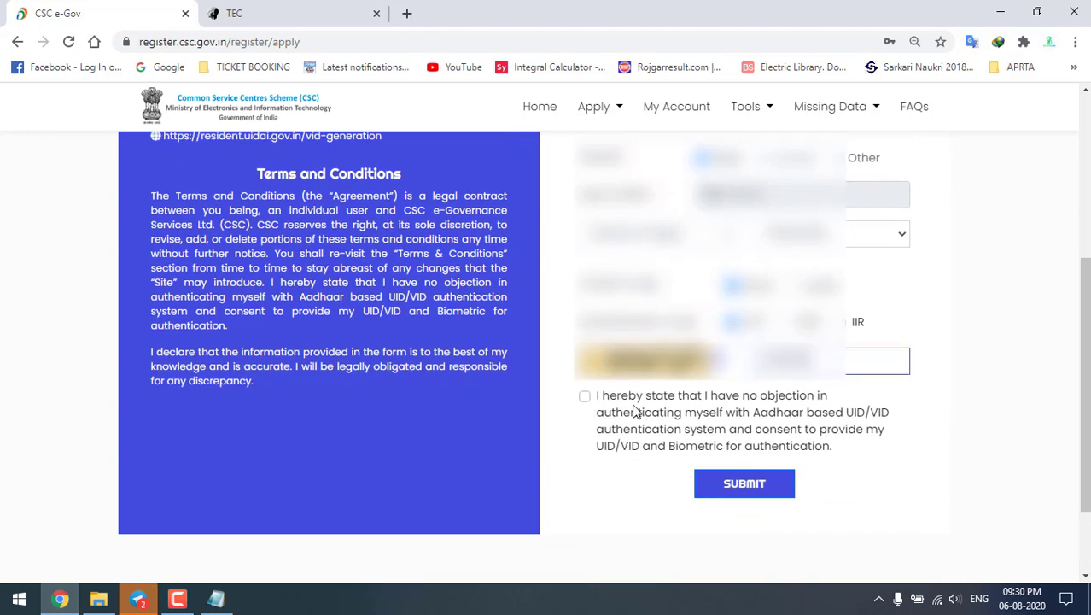
left_click(584, 398)
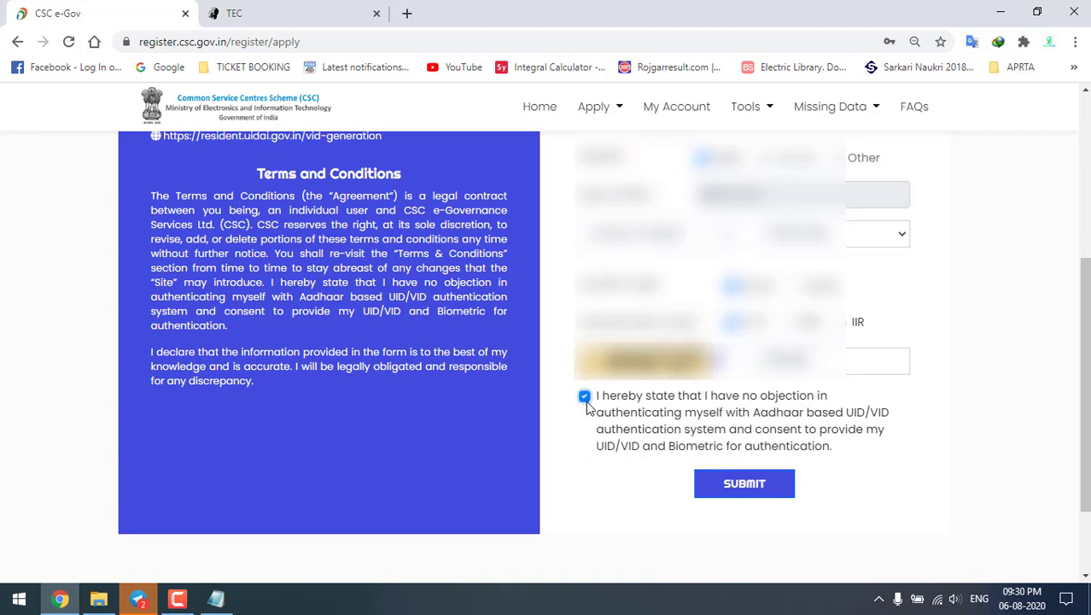
left_click(739, 484)
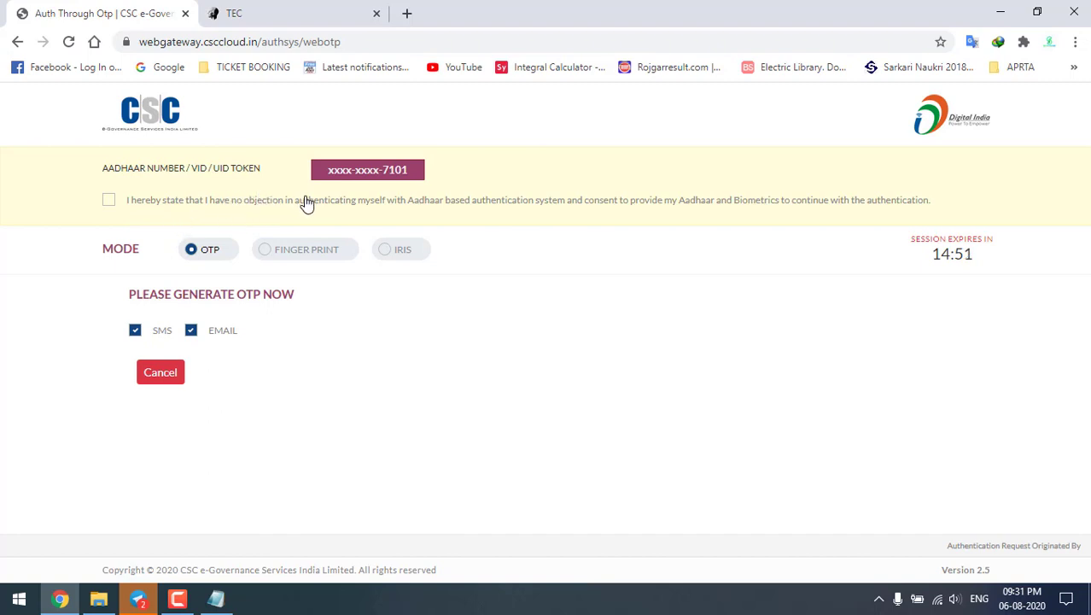
Step: Consent to Aadhaar authentication, deselect email delivery so only SMS is used, and generate the OTP
left_click(110, 201)
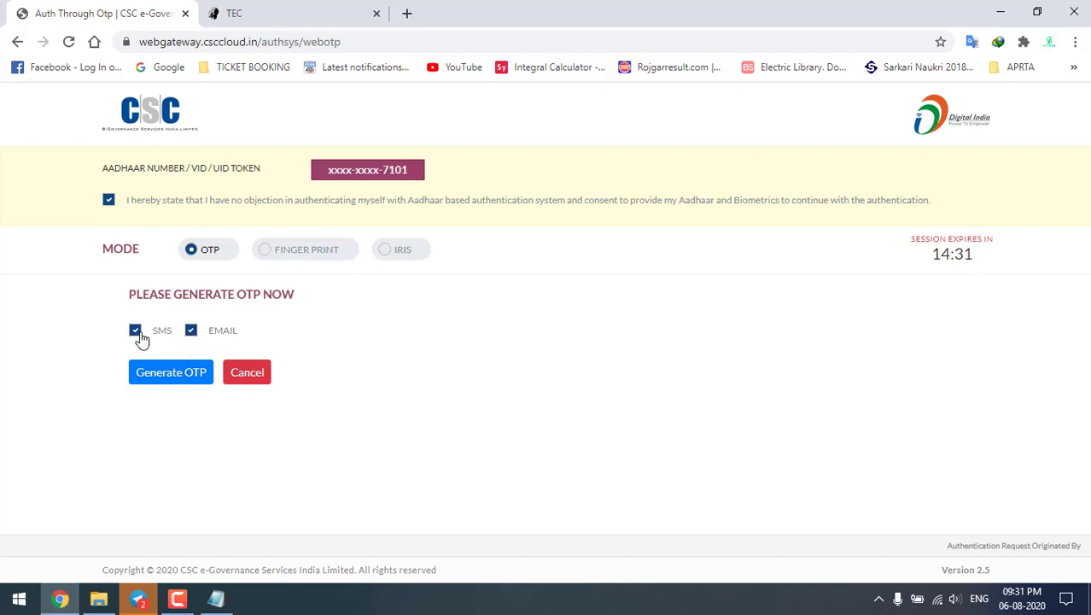
left_click(192, 335)
left_click(165, 373)
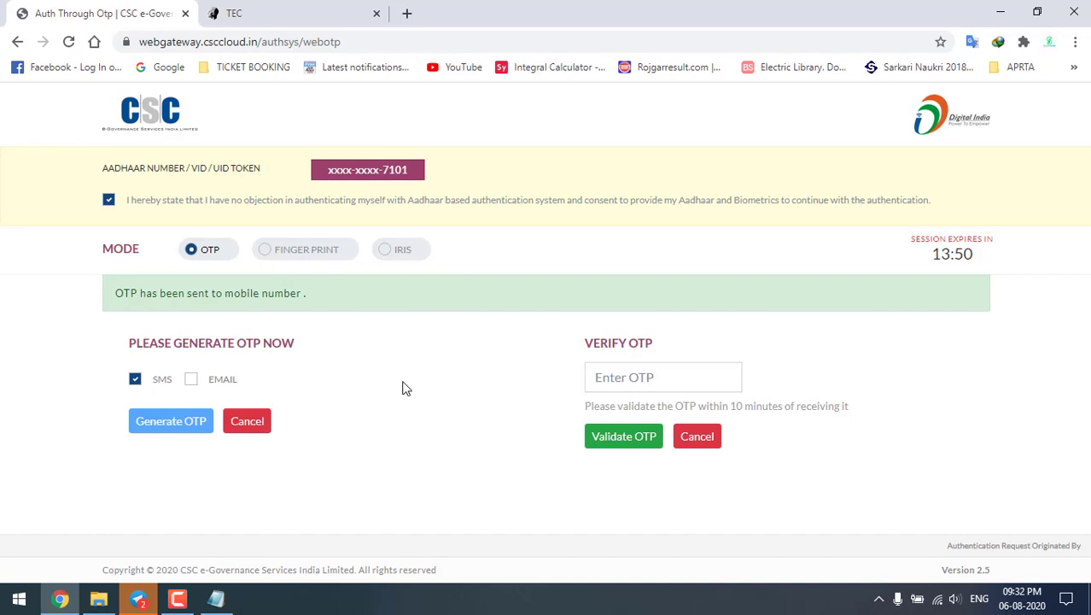
Step: Enter the OTP received by SMS in the verification field and validate it to complete Aadhaar authentication
left_click(620, 377)
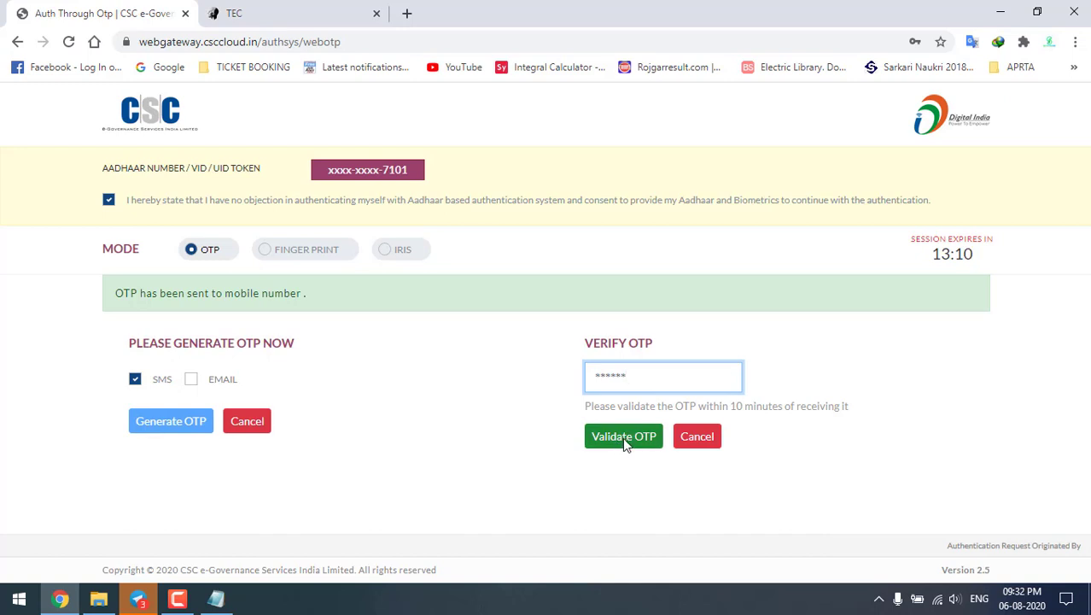
left_click(624, 439)
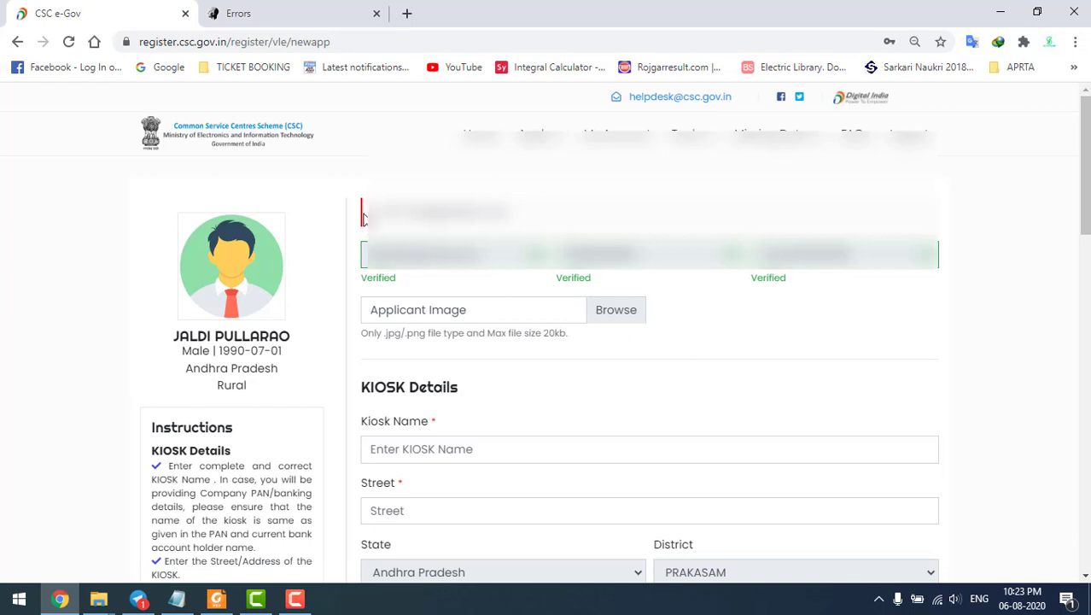
Step: Check the verified contact fields and upload photo.jpg as the applicant image
left_click_drag(374, 212, 370, 254)
key("Tab")
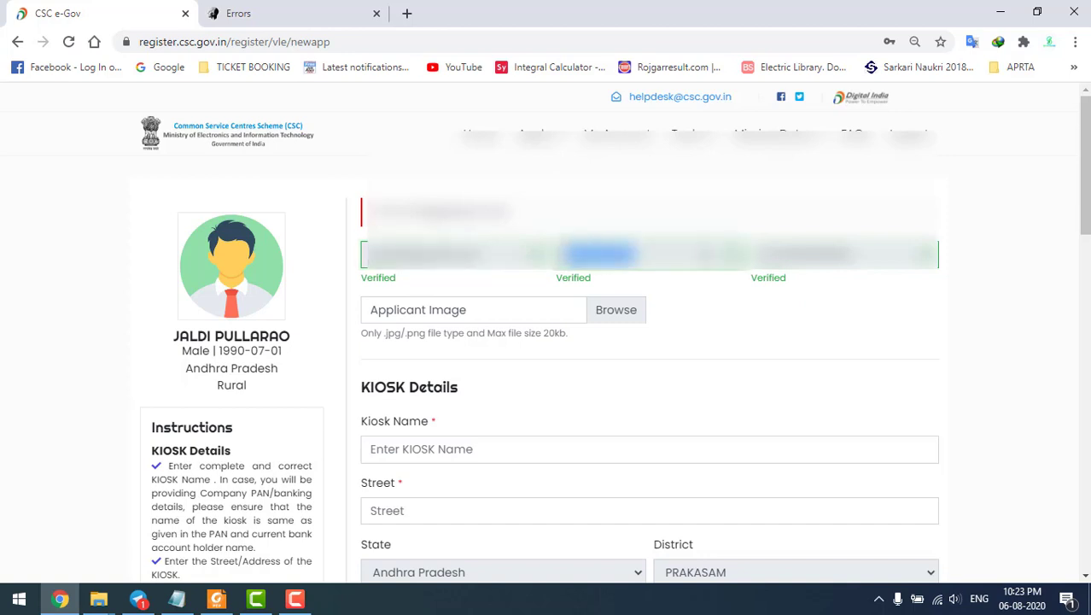
key("Tab")
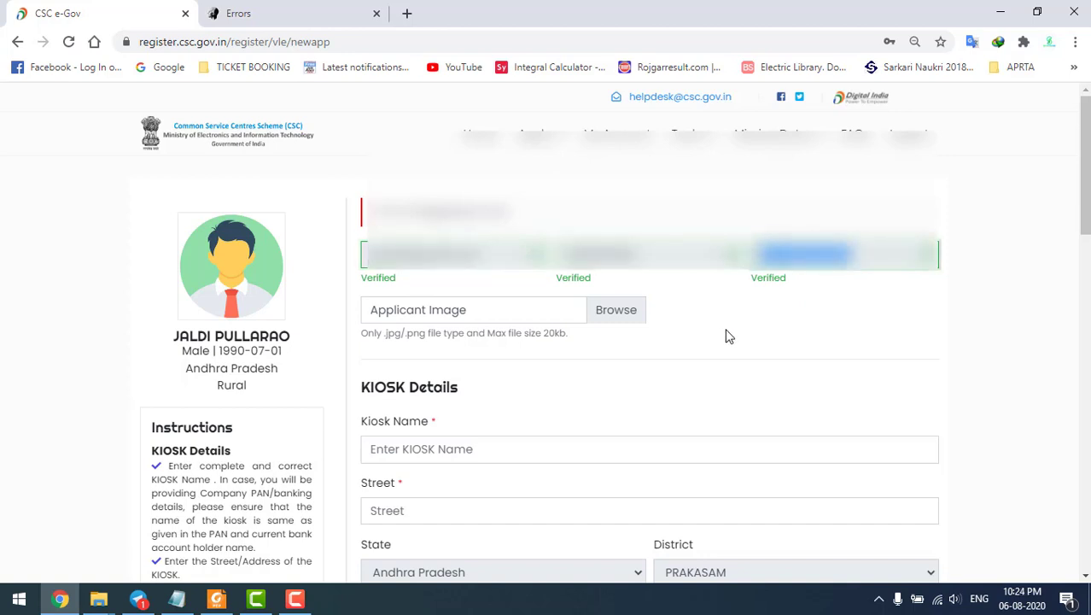
scroll(722, 336, "down", 1)
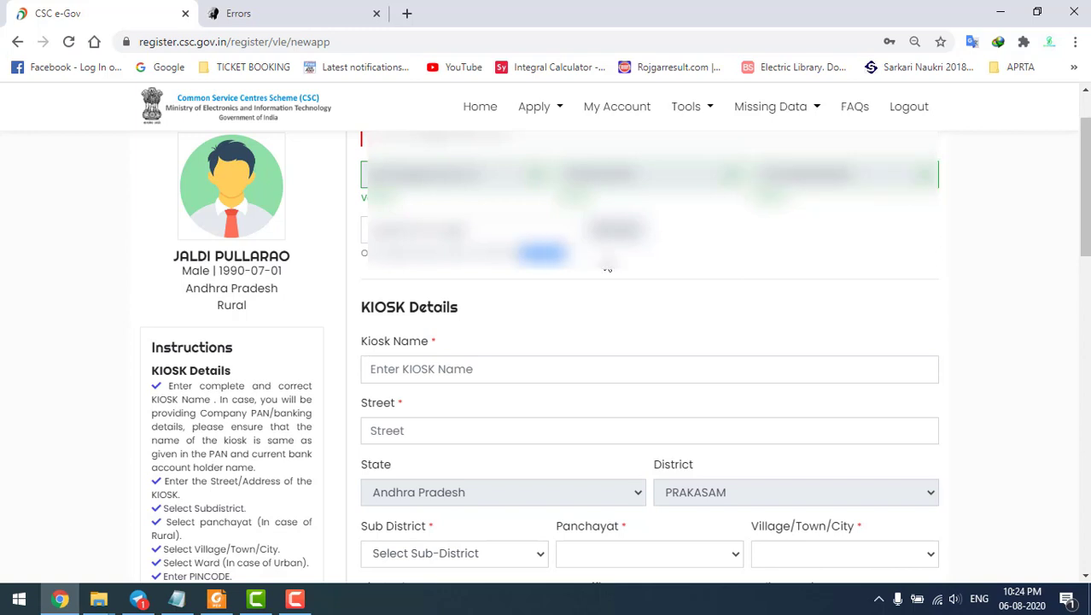
left_click(617, 231)
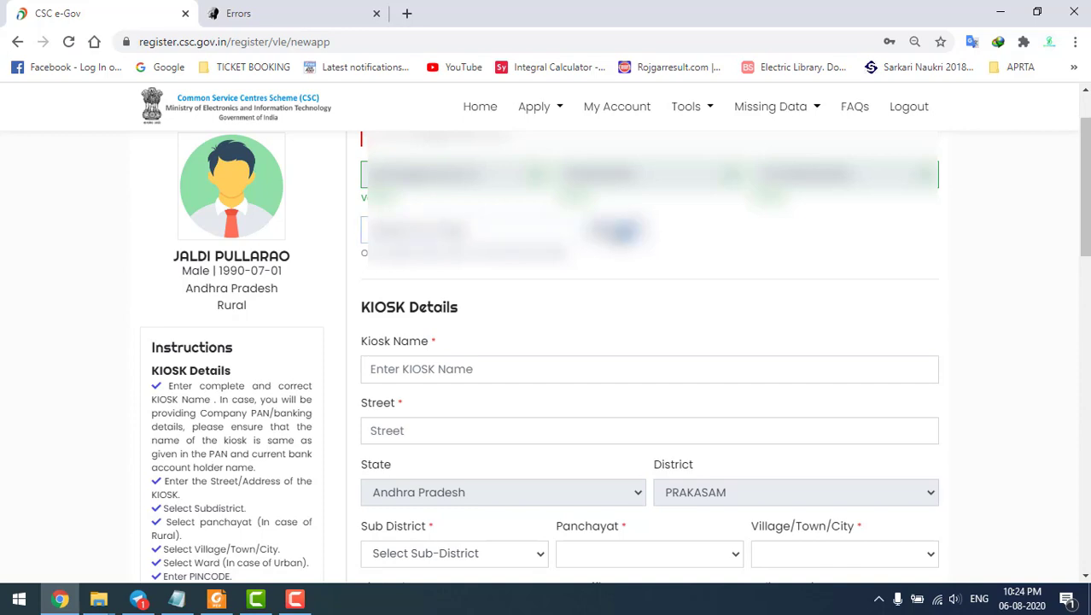
double_click(356, 125)
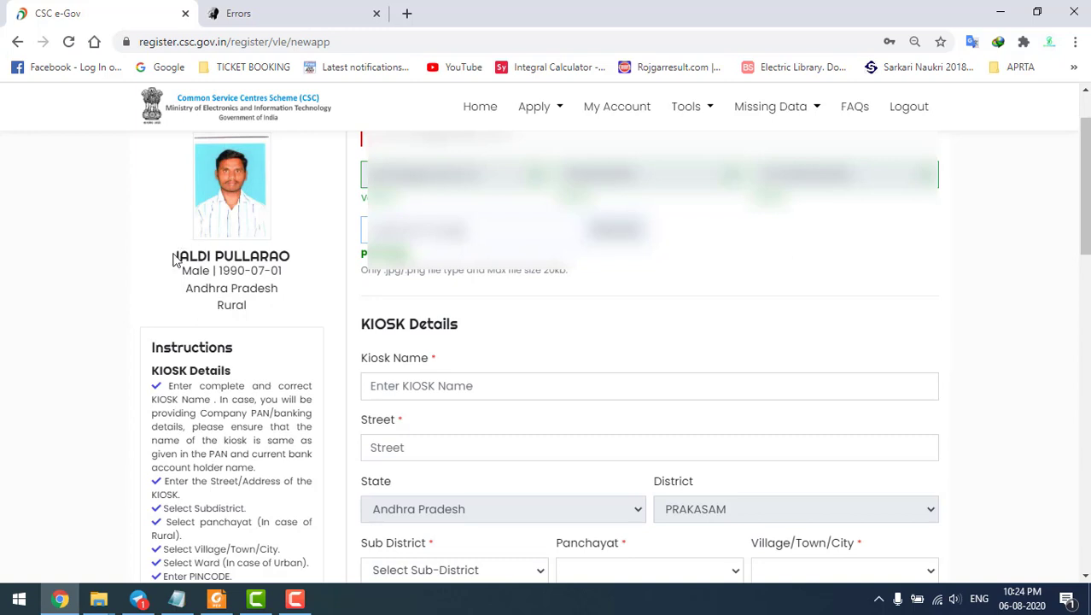
Step: Fill in the Kiosk Name with the applicant's full name
left_click_drag(173, 257, 288, 253)
key("ctrl+c")
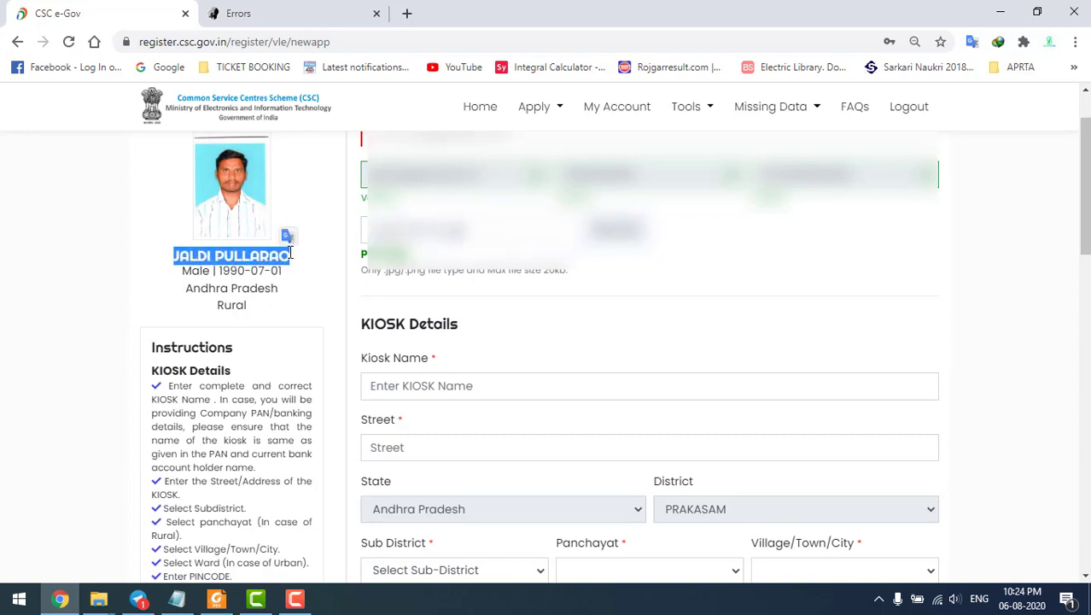
left_click(303, 267)
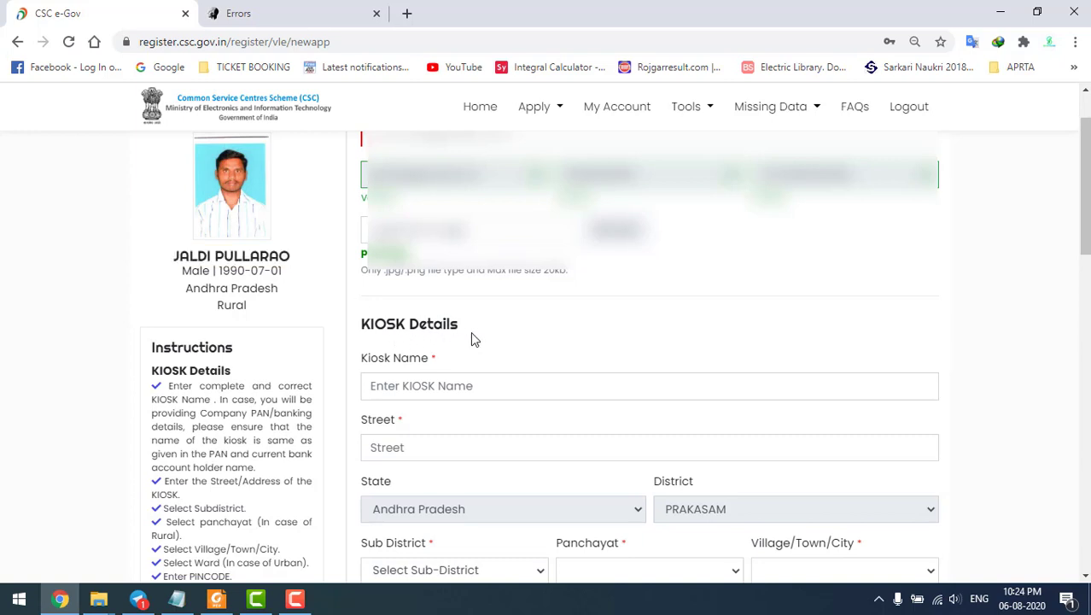
left_click(433, 386)
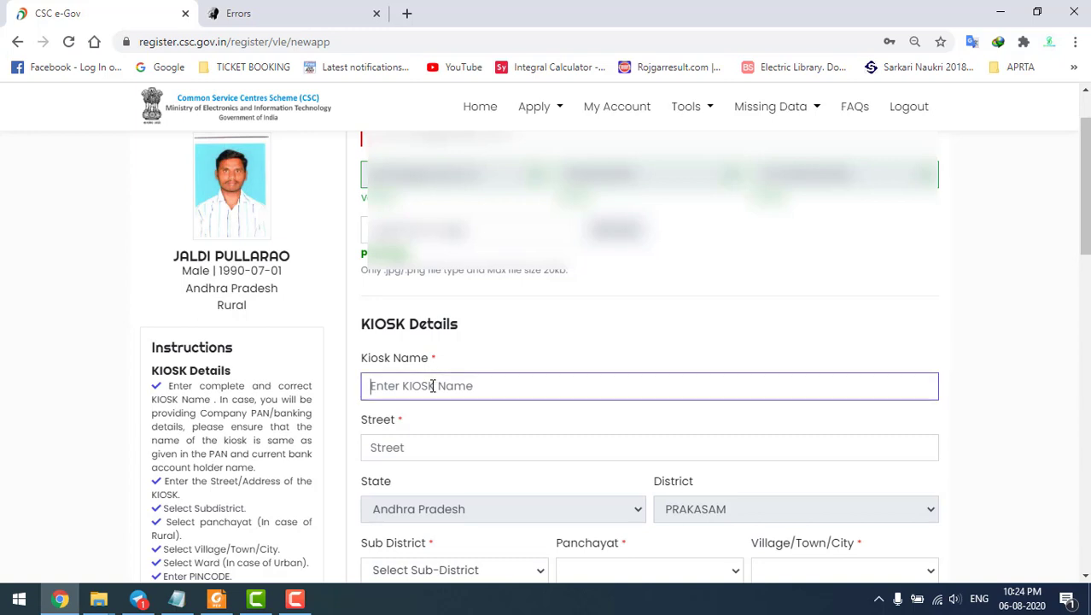
scroll(433, 386, "down", 1)
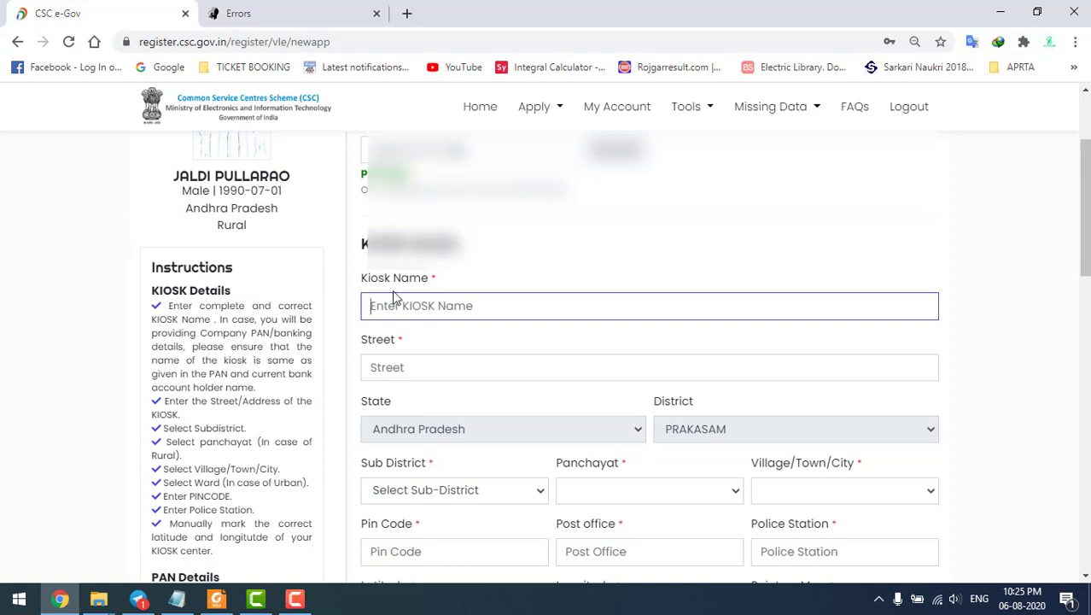
key("ctrl+v")
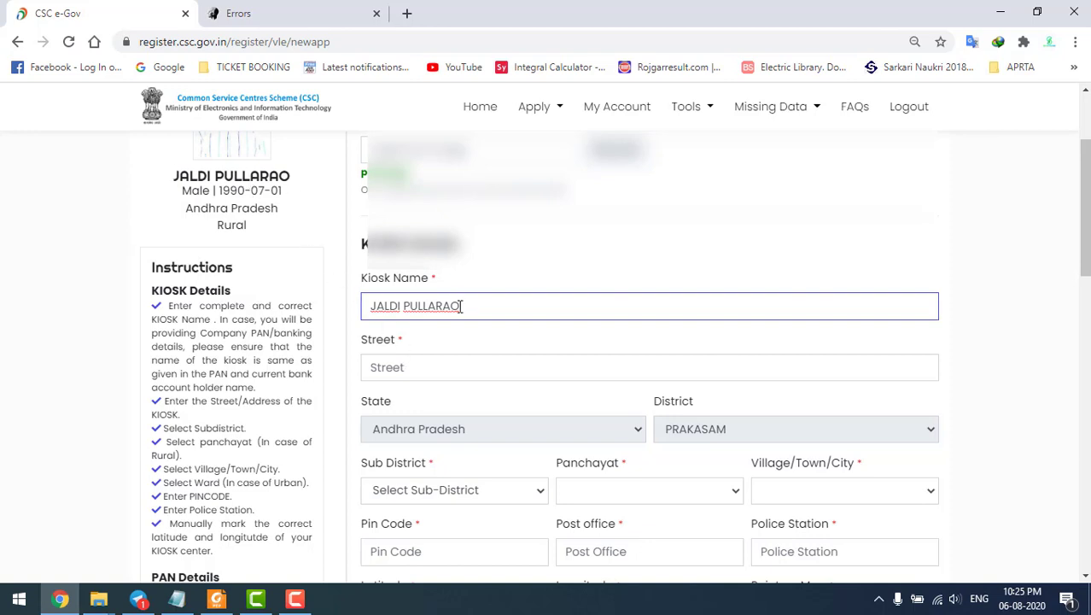
Step: Enter the kiosk's street address and select Donakonda as its sub-district
left_click(431, 370)
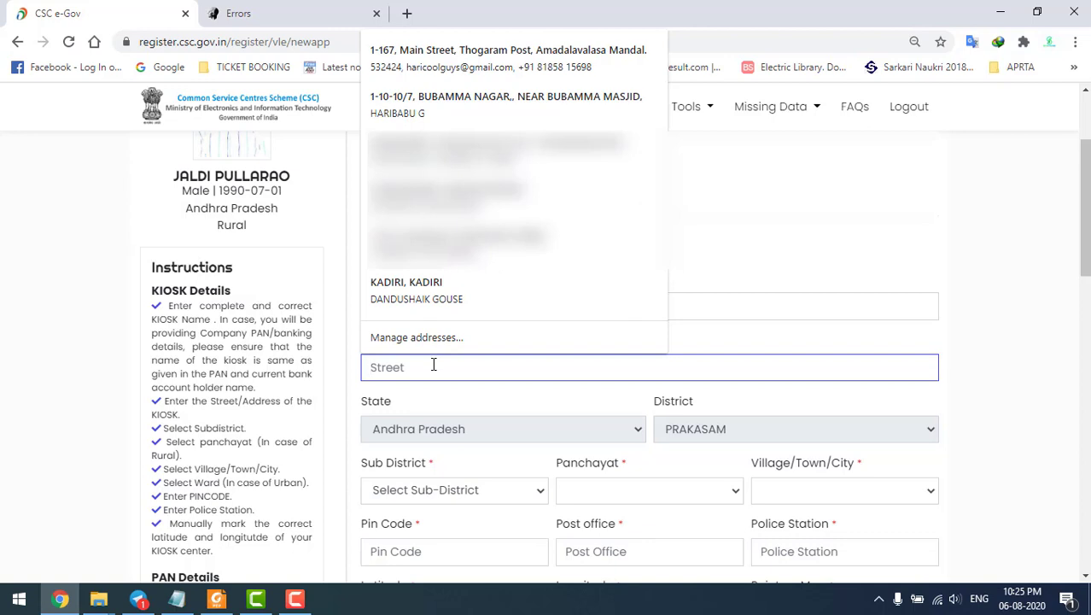
type("TELLABADU")
scroll(459, 412, "down", 2)
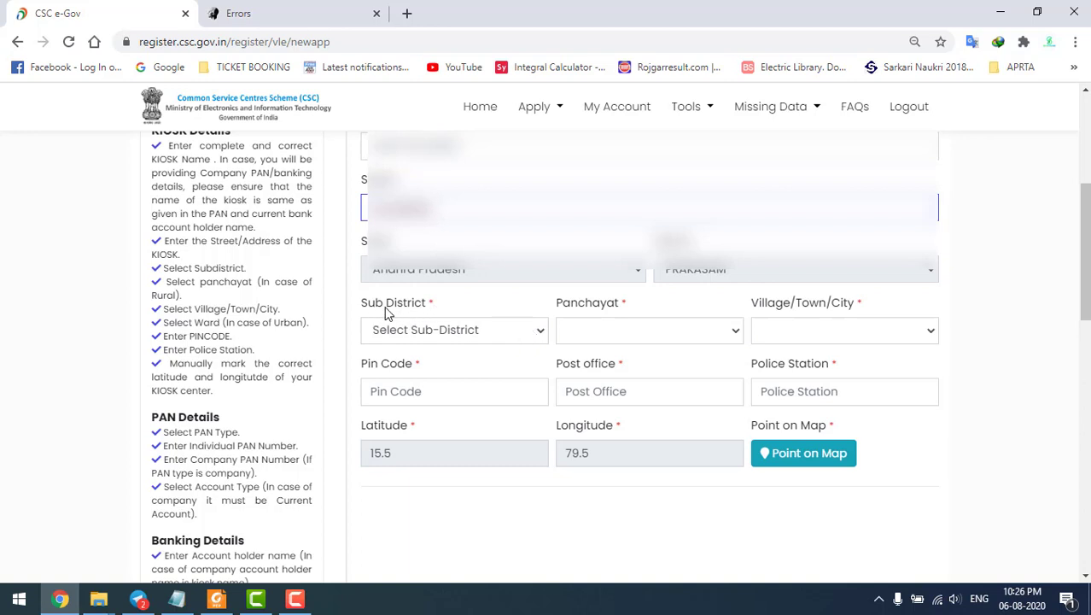
left_click(536, 335)
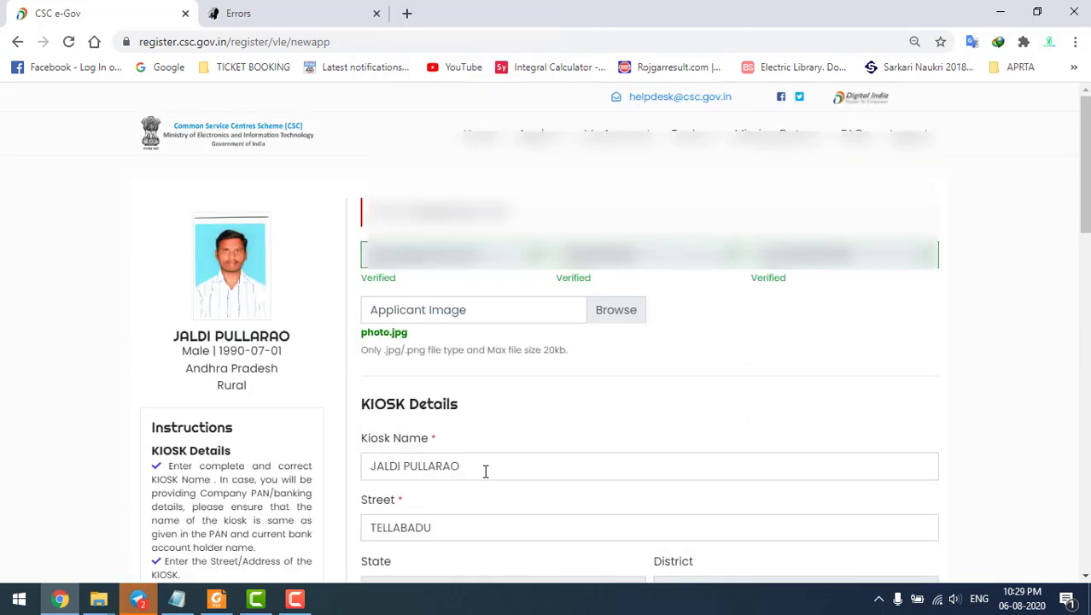
Step: Review the completed kiosk address fields, including the street, post office and police station
scroll(465, 516, "down", 1)
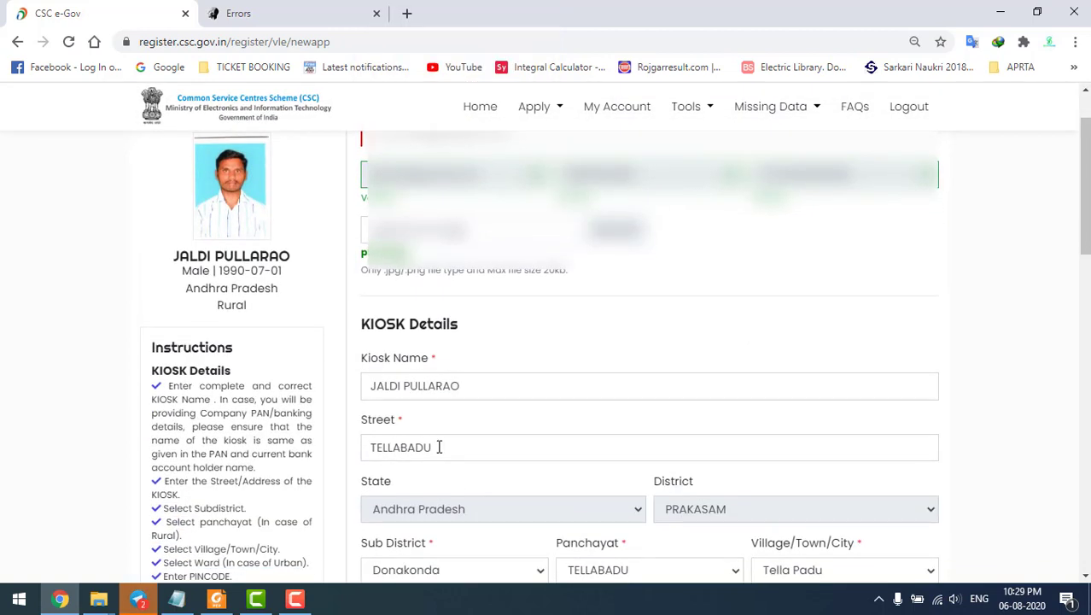
left_click(439, 446)
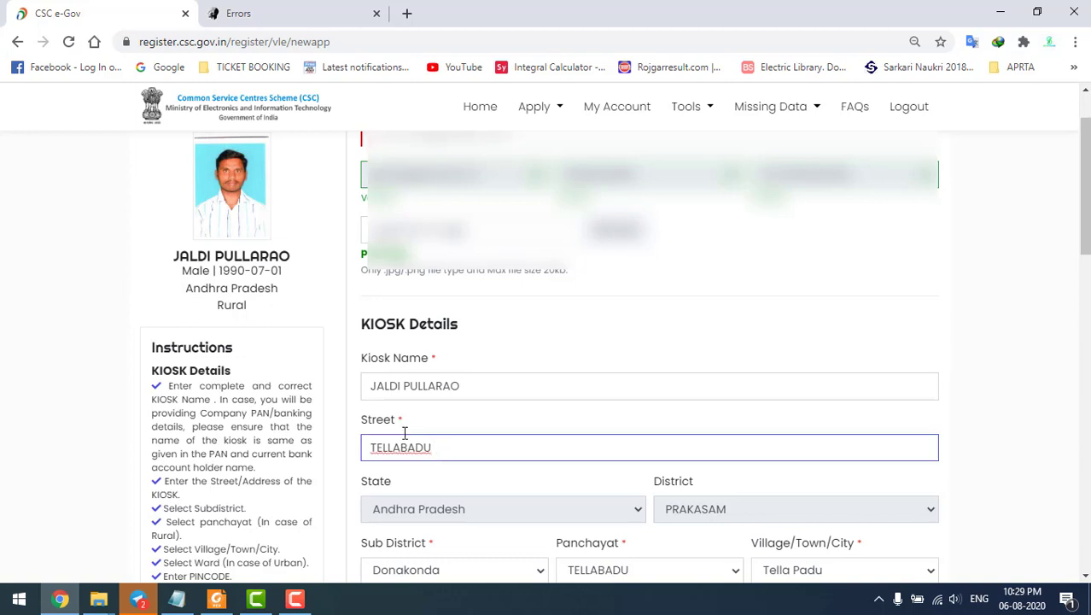
scroll(439, 459, "down", 2)
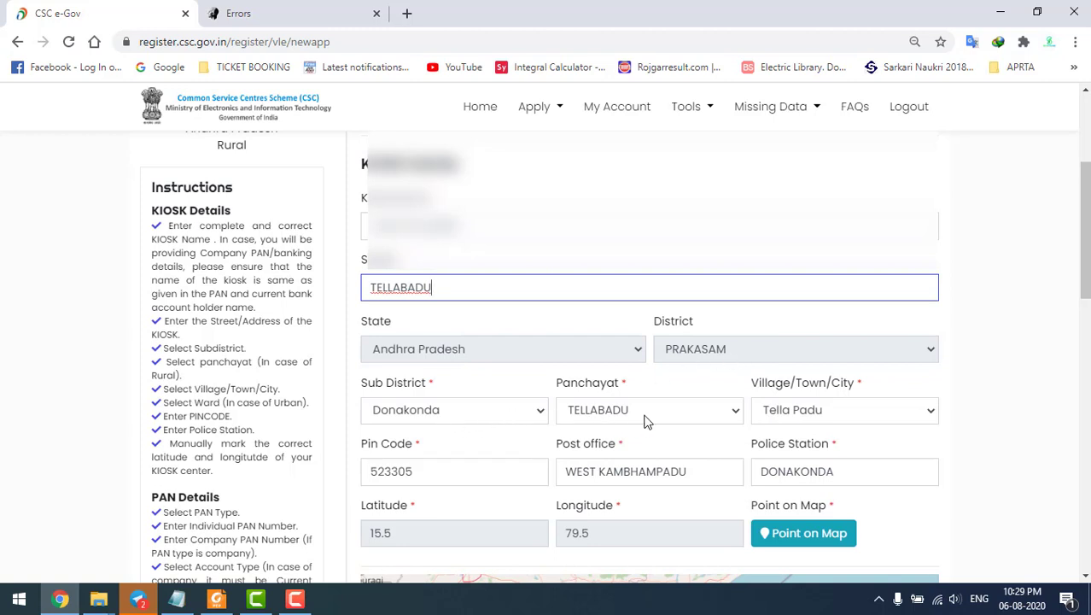
scroll(644, 418, "down", 1)
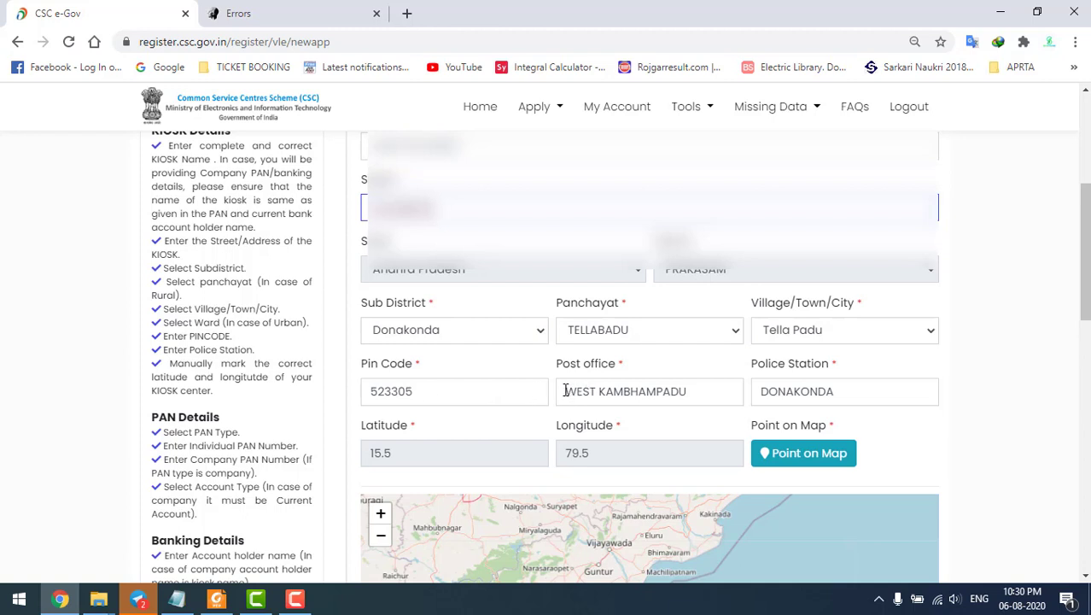
left_click_drag(565, 391, 714, 391)
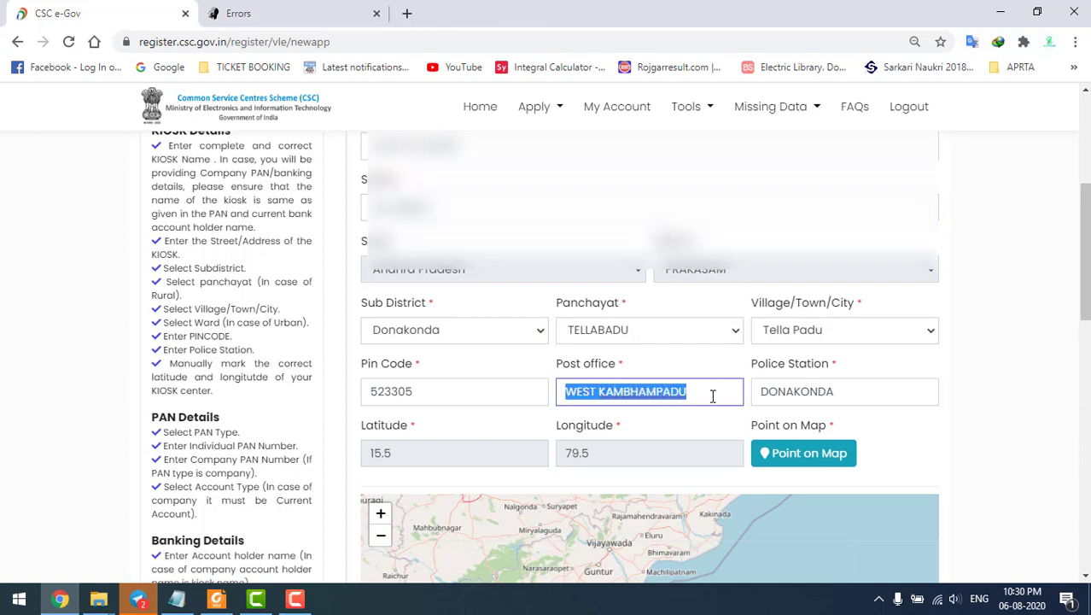
left_click(713, 396)
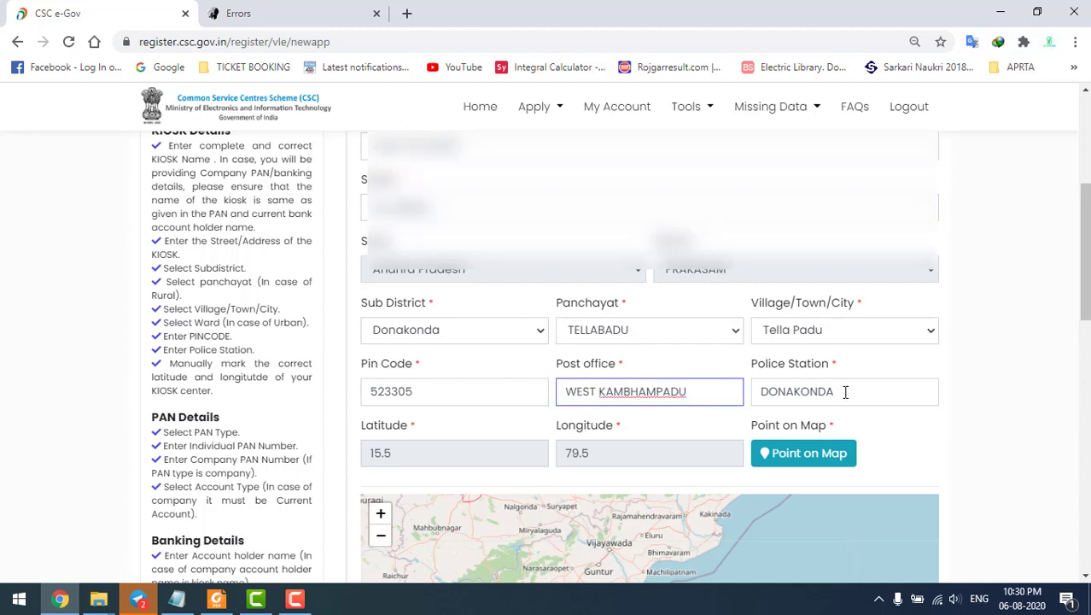
left_click_drag(845, 392, 756, 394)
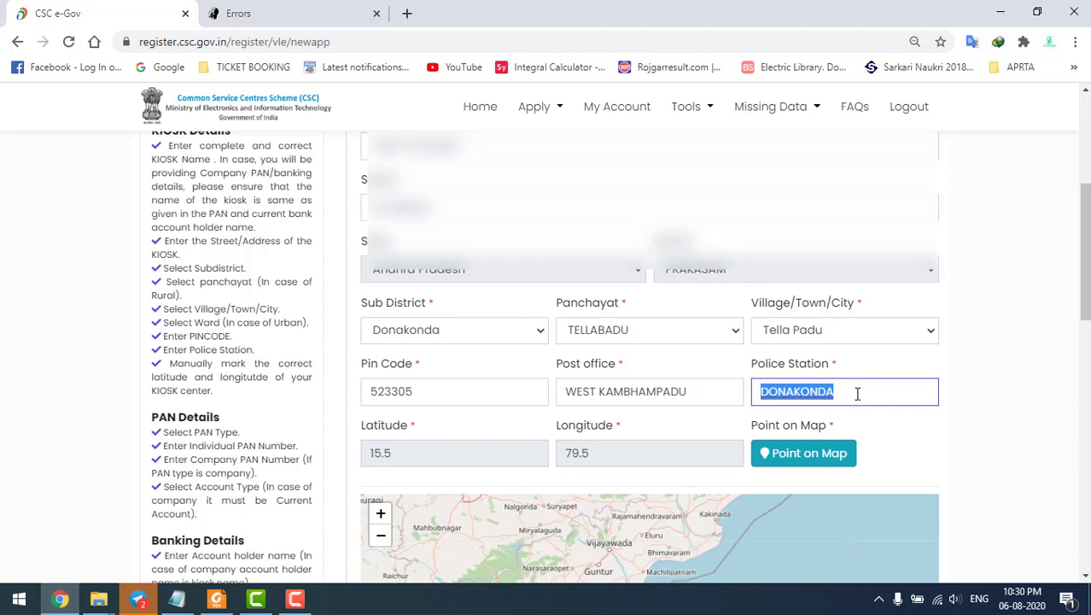
left_click(991, 388)
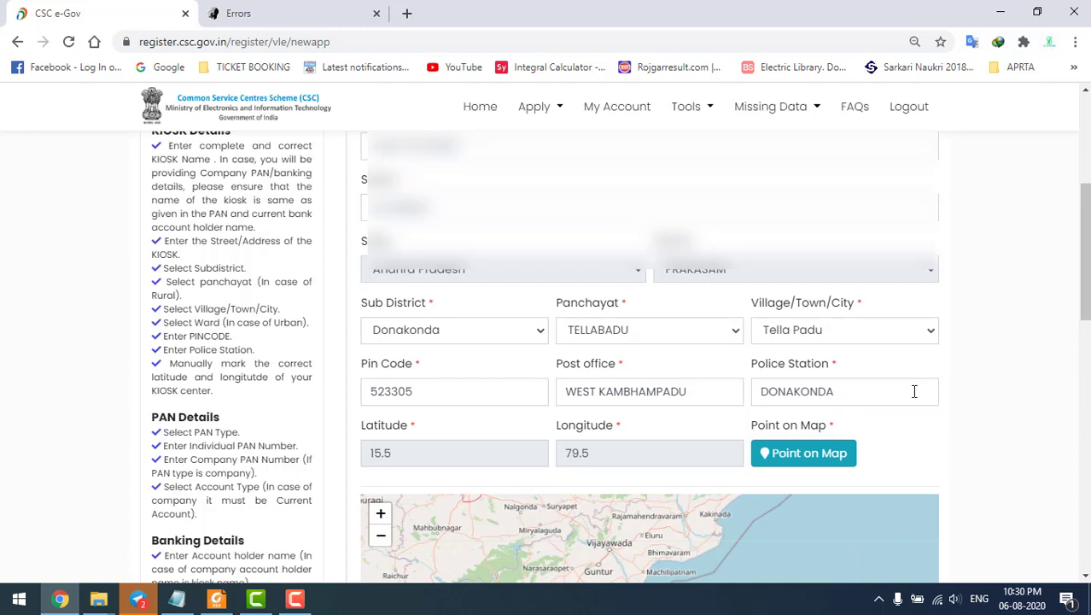
left_click_drag(857, 392, 751, 394)
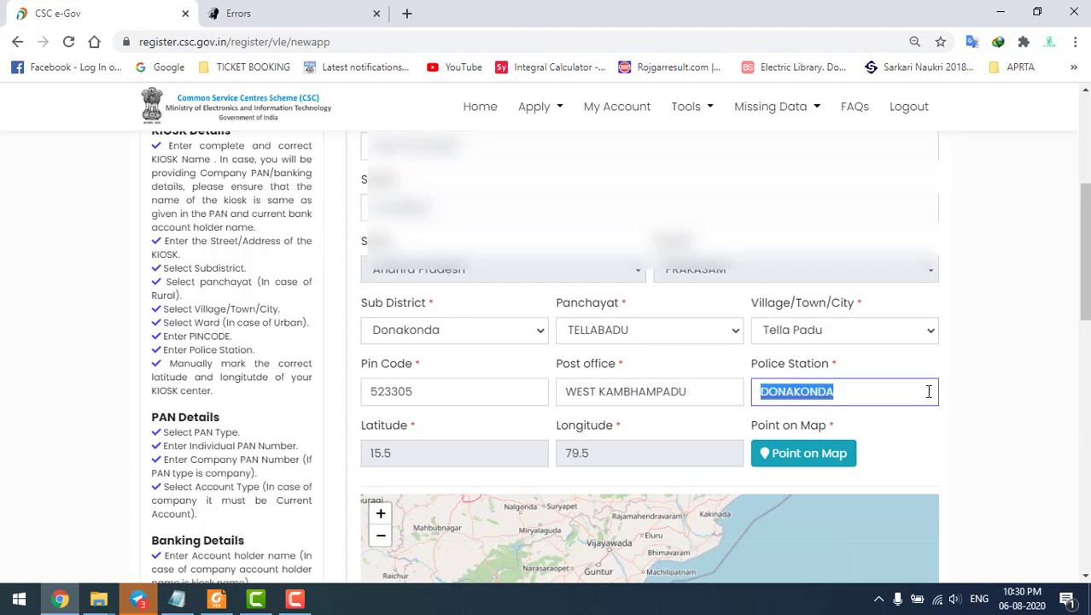
left_click(954, 393)
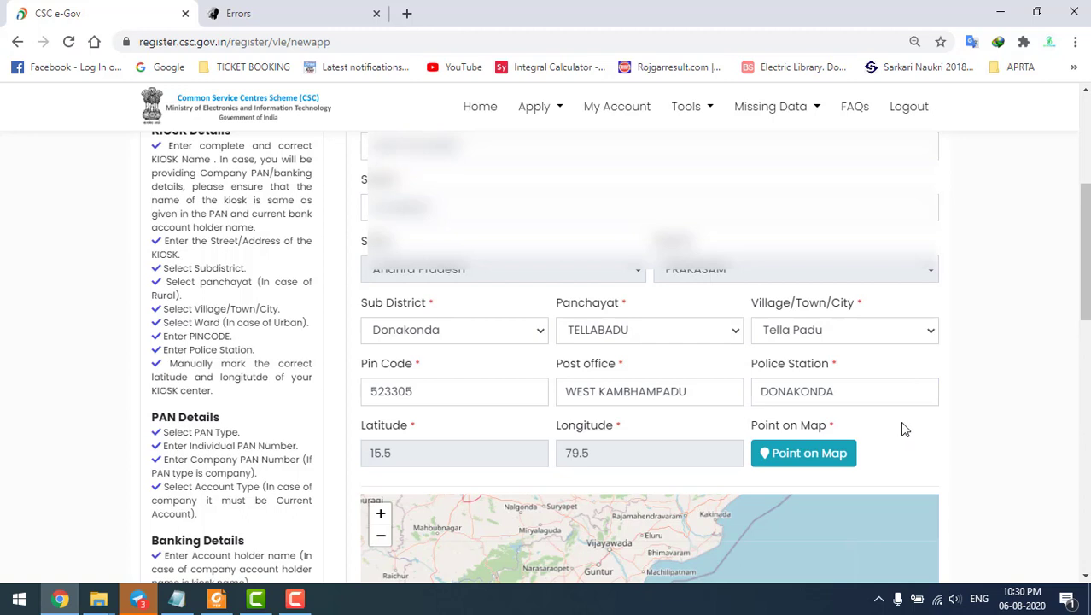
left_click_drag(839, 393, 755, 392)
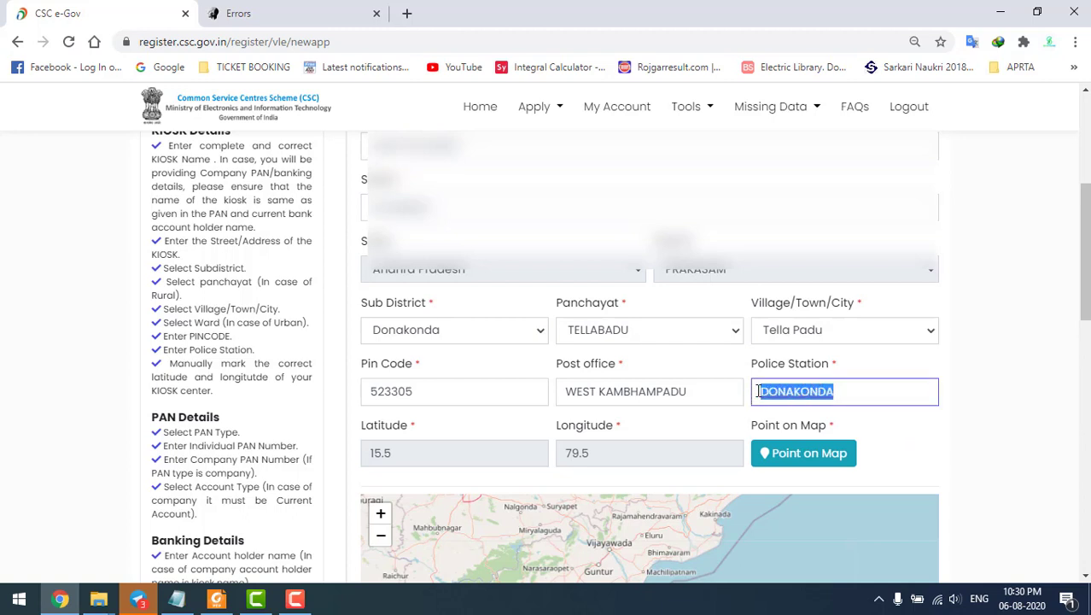
left_click(916, 437)
Step: Activate Point on Map for the kiosk's address
scroll(913, 438, "down", 1)
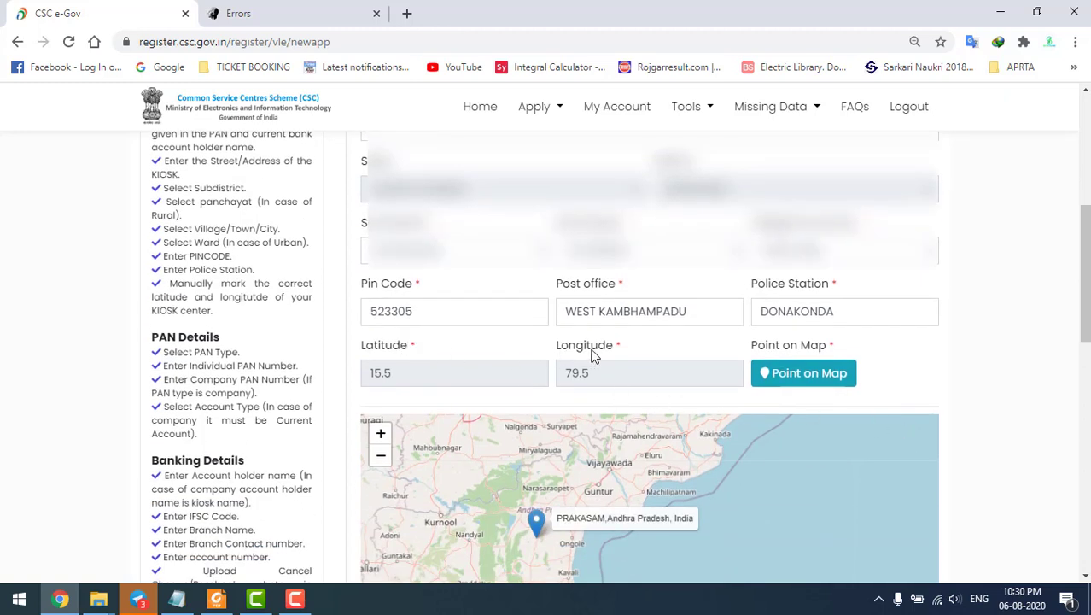
left_click(809, 375)
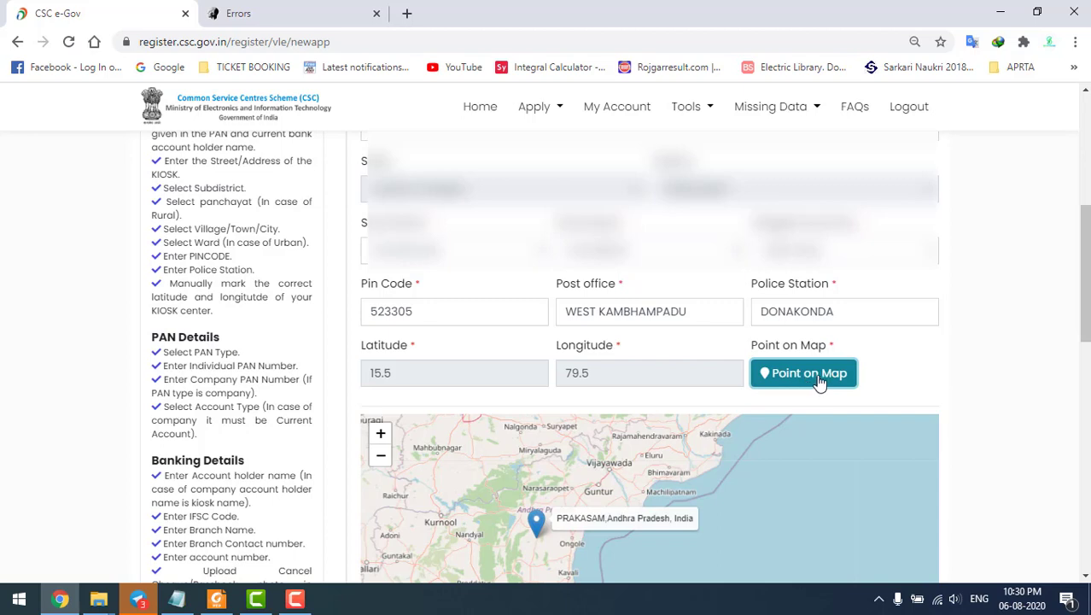
scroll(818, 381, "down", 2)
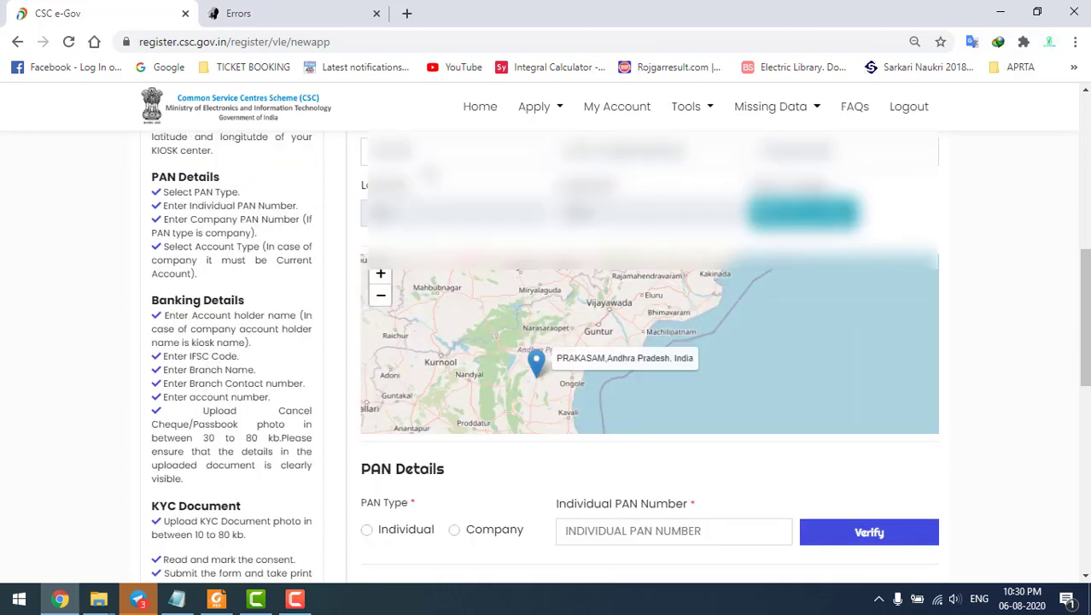
scroll(423, 299, "up", 1)
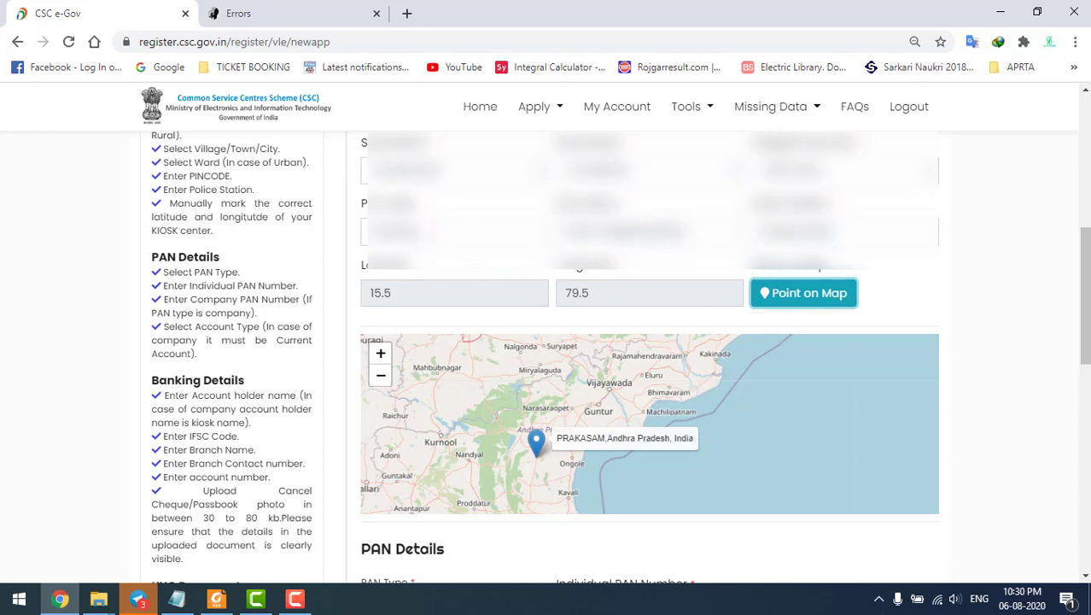
left_click_drag(428, 234, 343, 238)
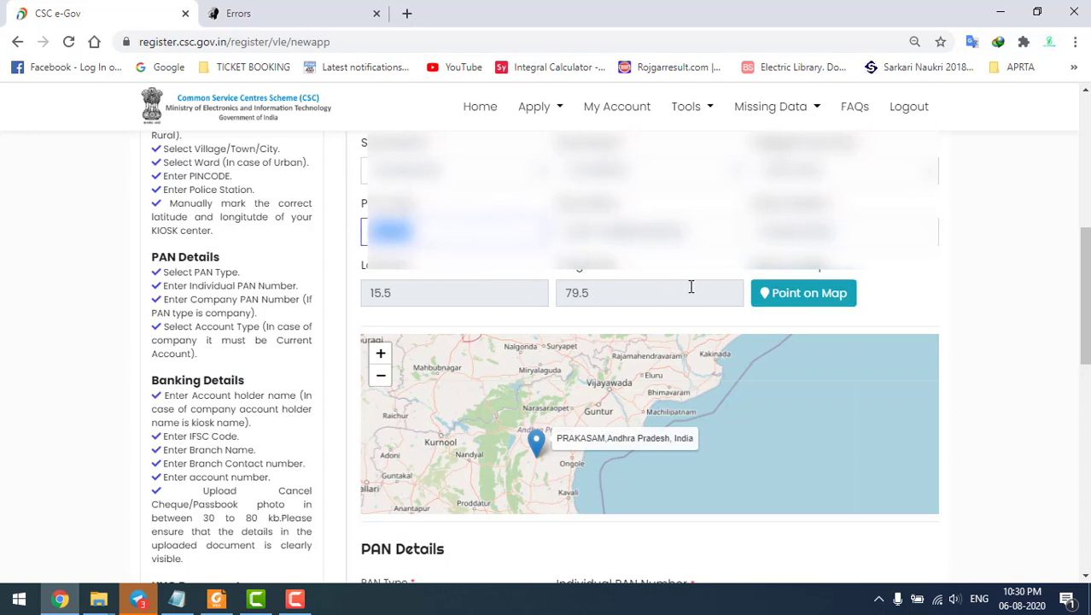
left_click(808, 300)
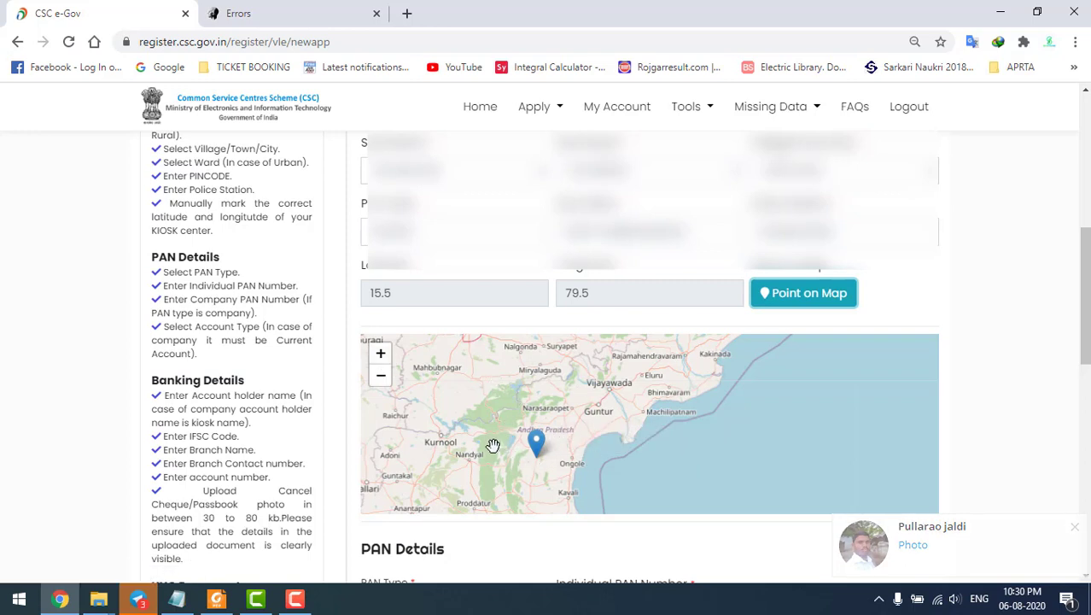
Step: Place the kiosk marker on the map at about latitude 15.4916 and longitude 79.5677
left_click(380, 355)
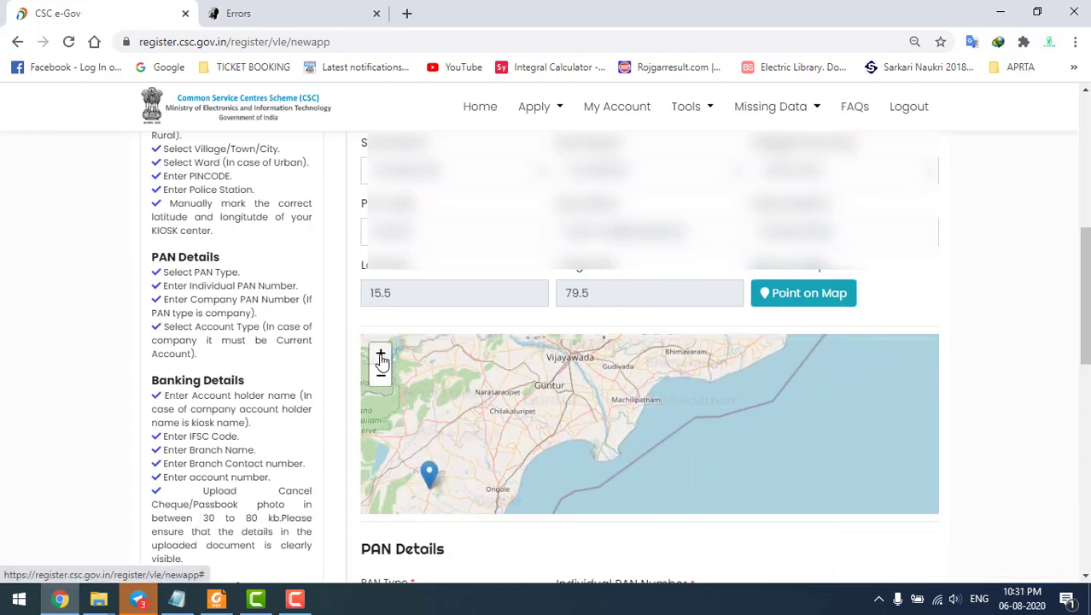
left_click(381, 360)
left_click_drag(510, 469, 741, 355)
left_click(381, 353)
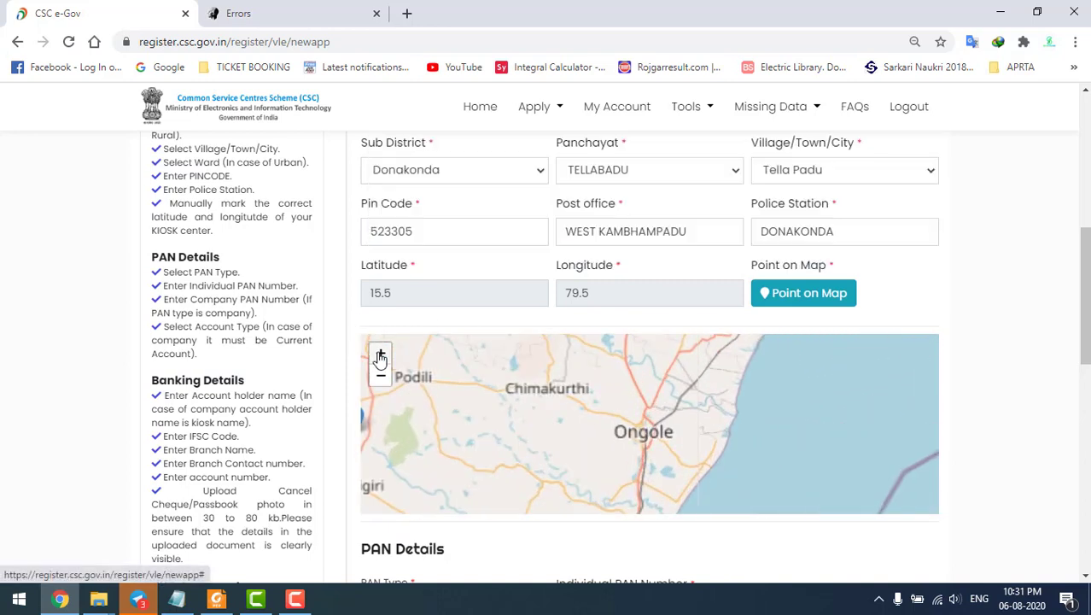
scroll(514, 443, "up", 1)
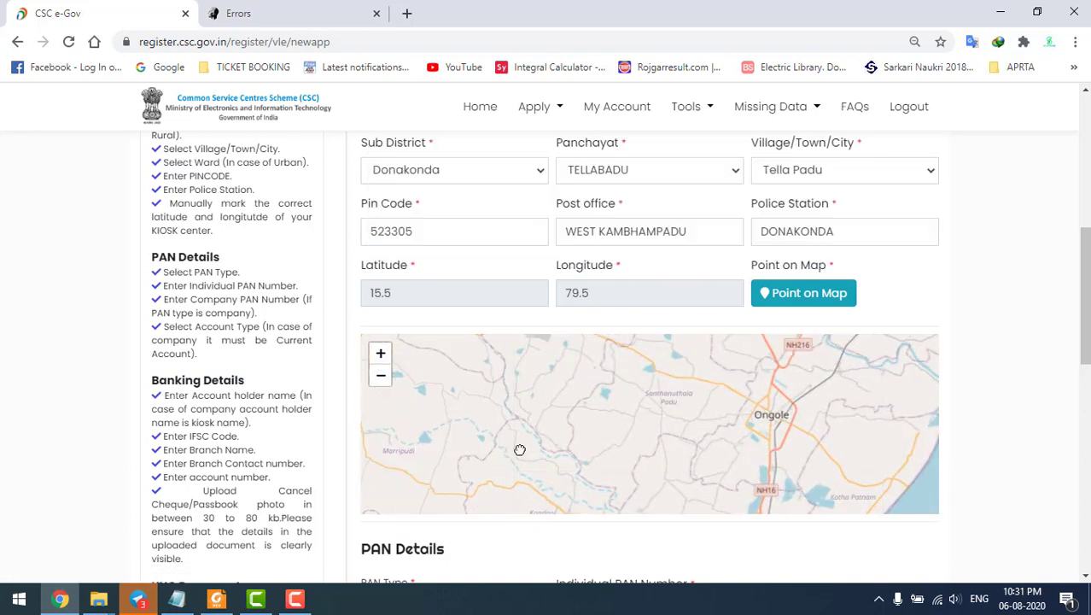
left_click_drag(519, 451, 753, 455)
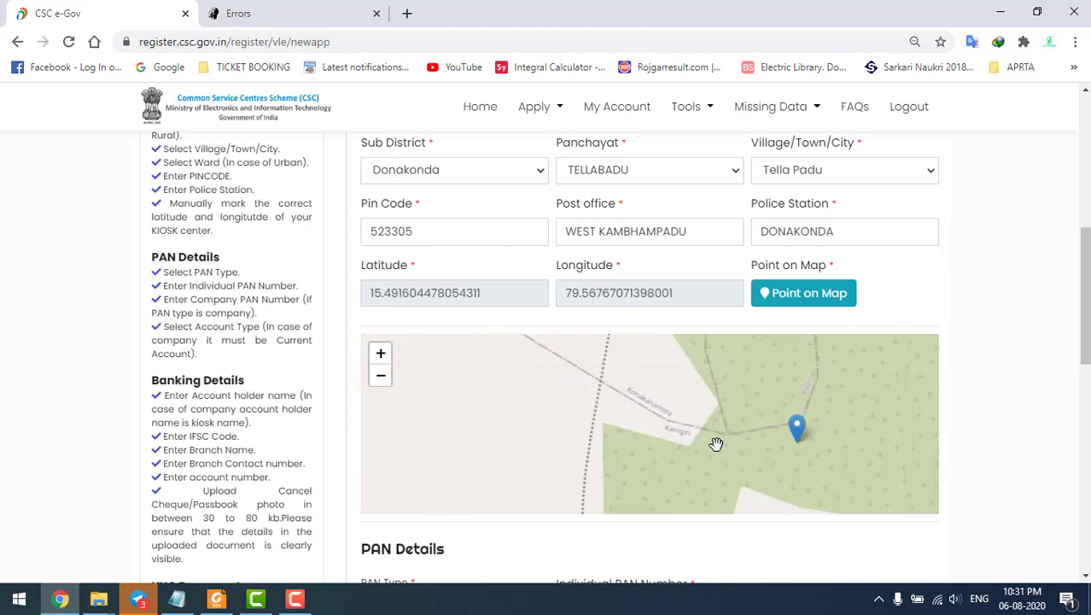
mouse_move(721, 412)
left_mouse_down()
mouse_move(638, 395)
mouse_move(469, 399)
mouse_move(379, 365)
mouse_move(540, 404)
left_mouse_up()
left_click(382, 356)
mouse_move(504, 405)
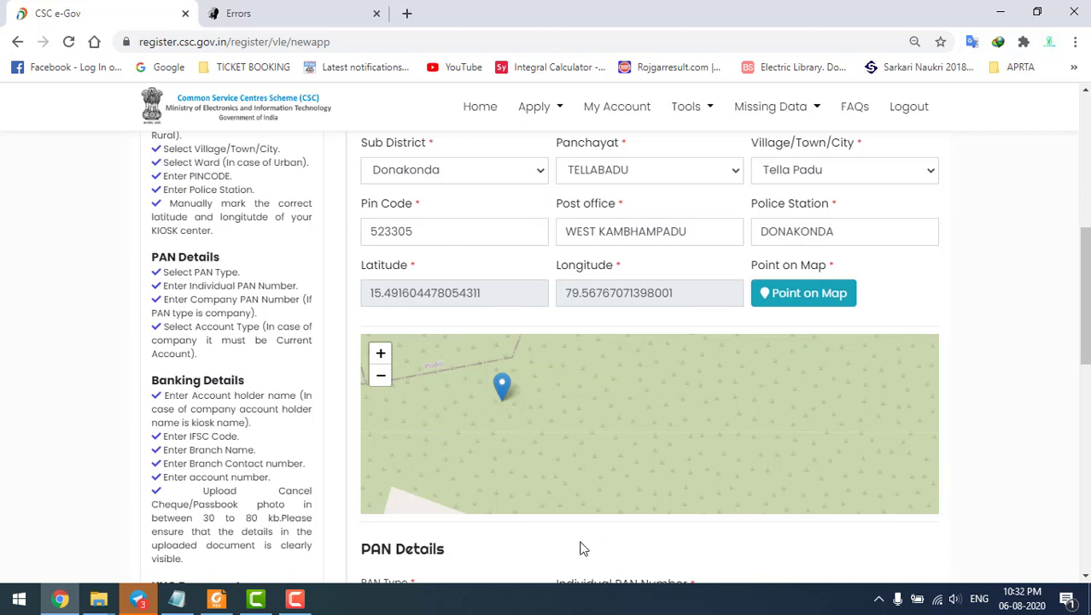
Step: Set the PAN type to Individual, then enter and verify the applicant's individual PAN number
scroll(580, 546, "down", 2)
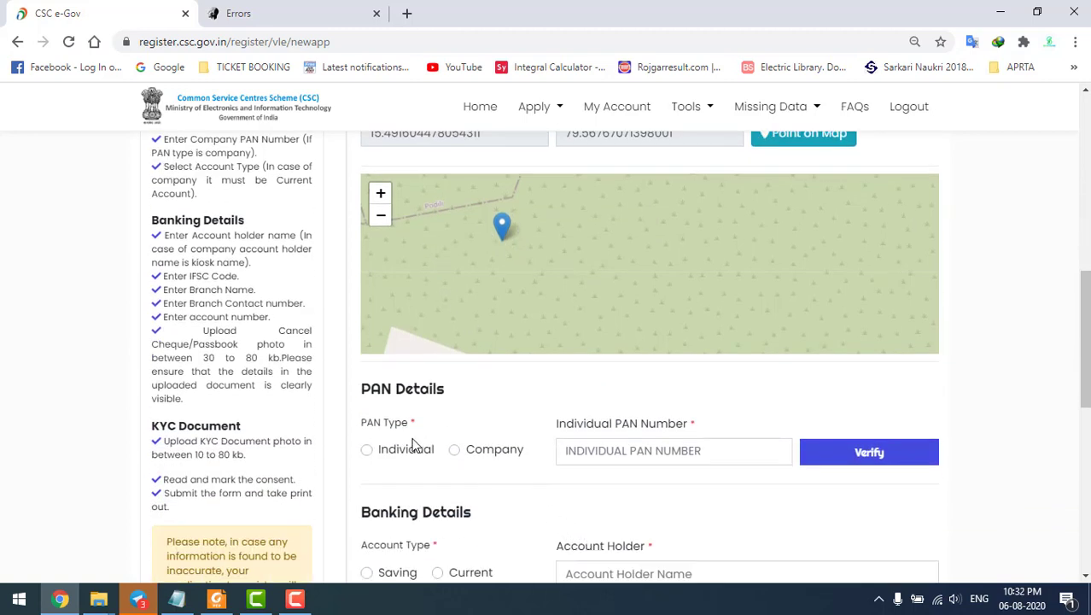
scroll(530, 386, "down", 1)
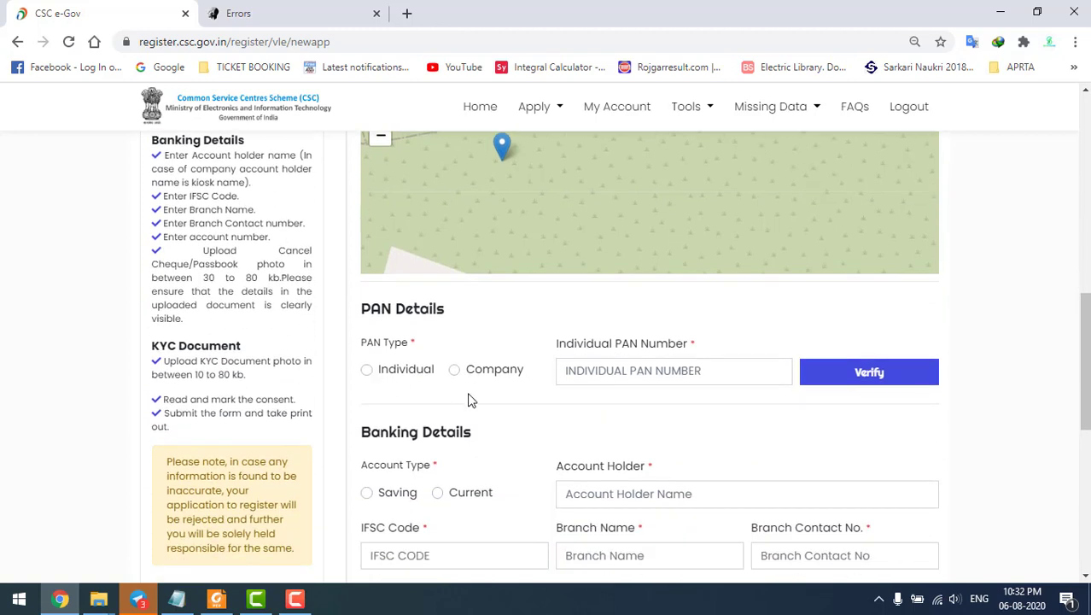
left_click(366, 372)
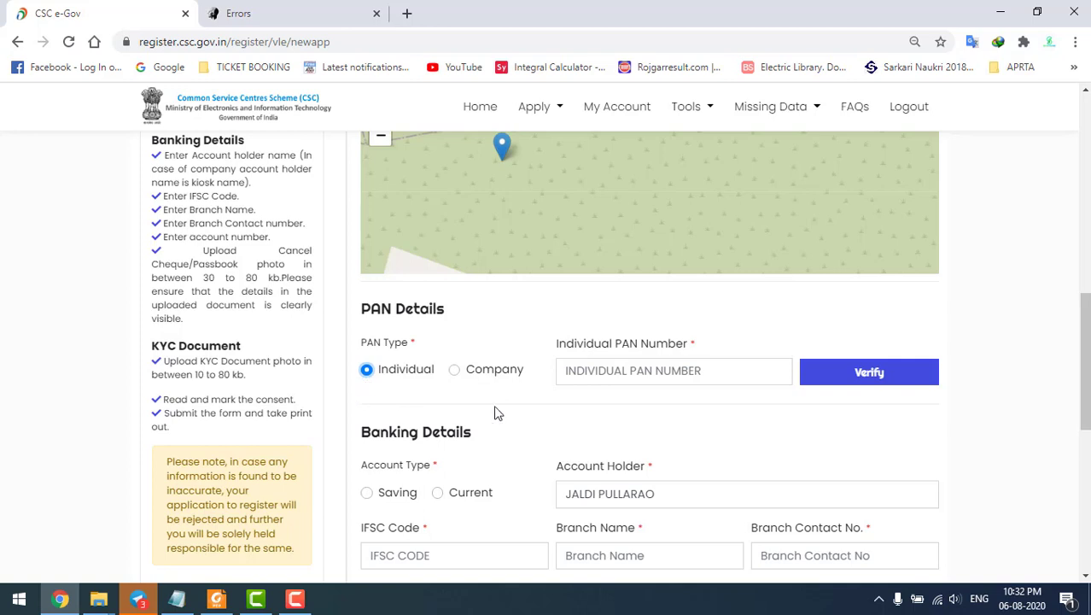
left_click(609, 369)
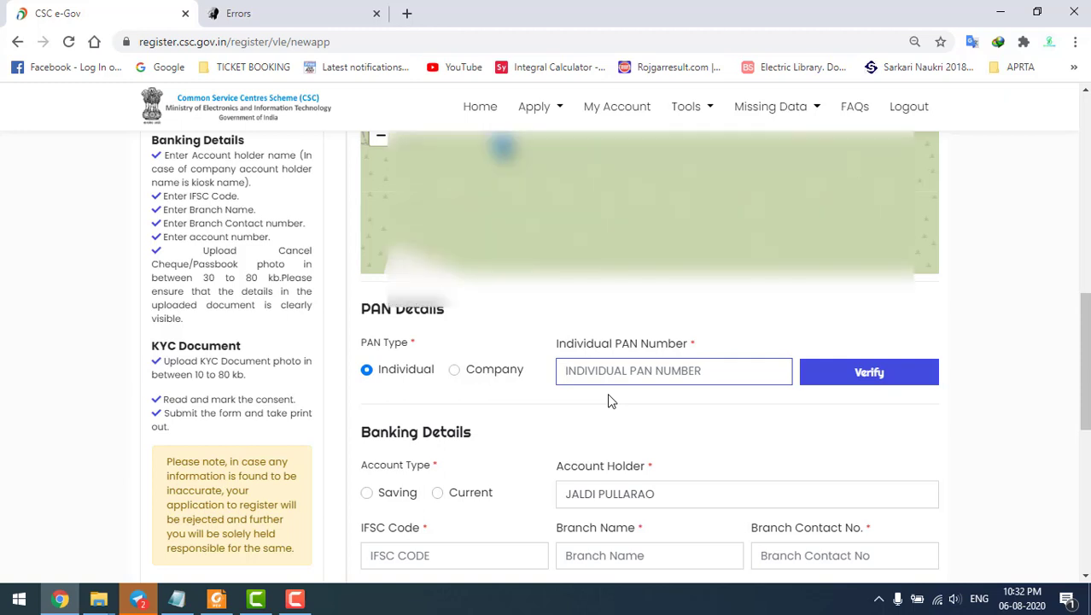
scroll(609, 400, "down", 1)
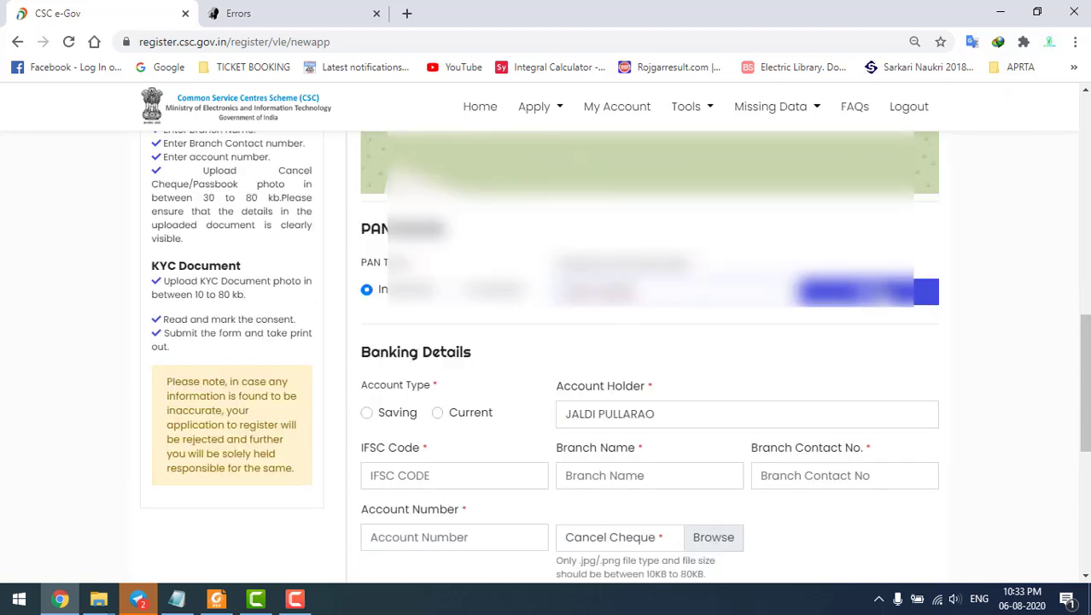
left_click(871, 294)
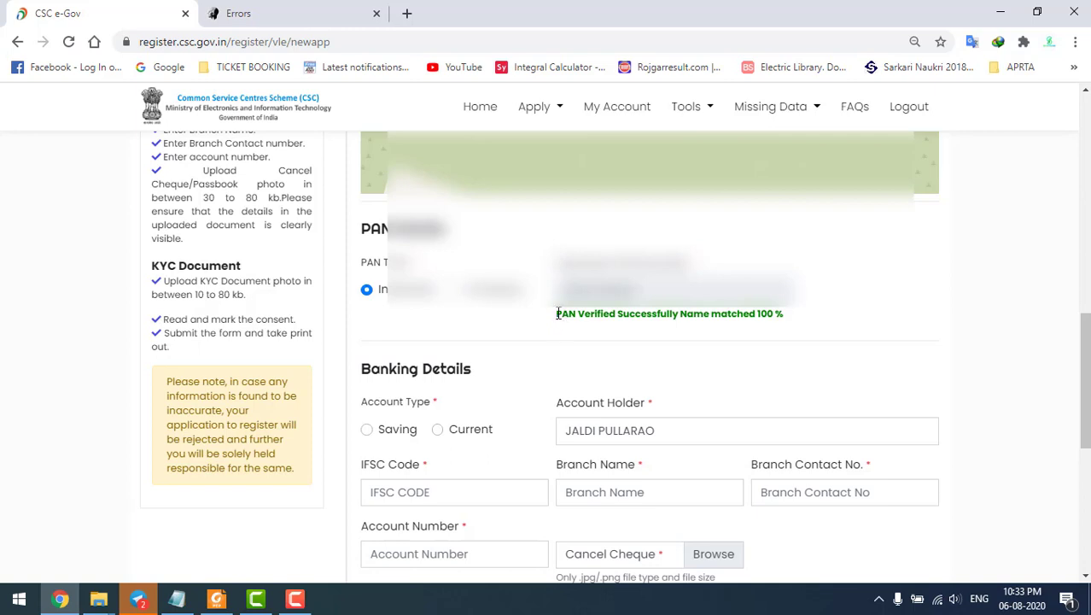
left_click_drag(557, 314, 779, 314)
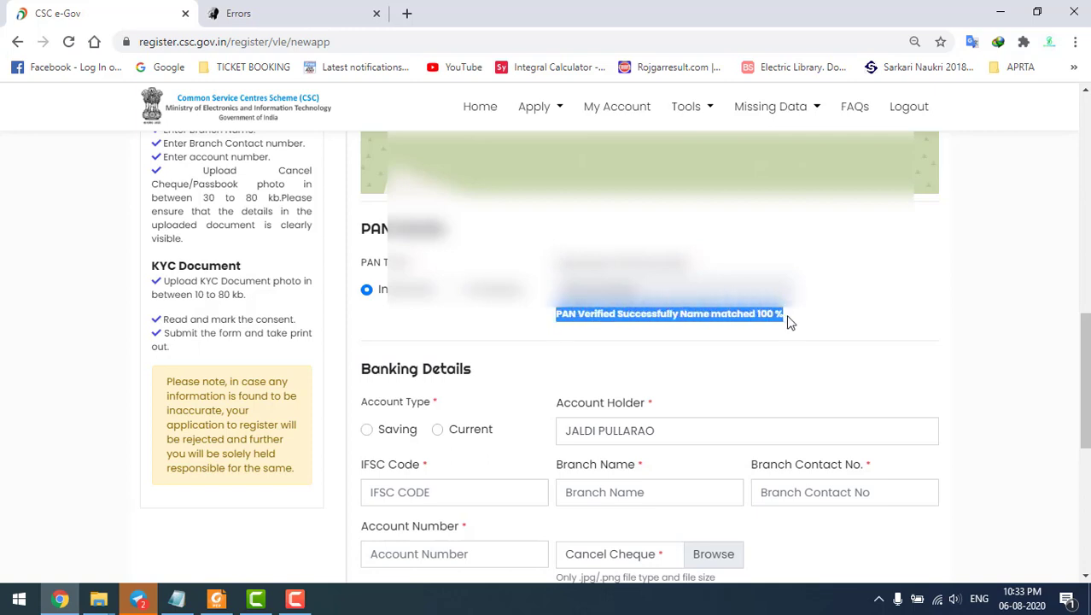
left_click(842, 316)
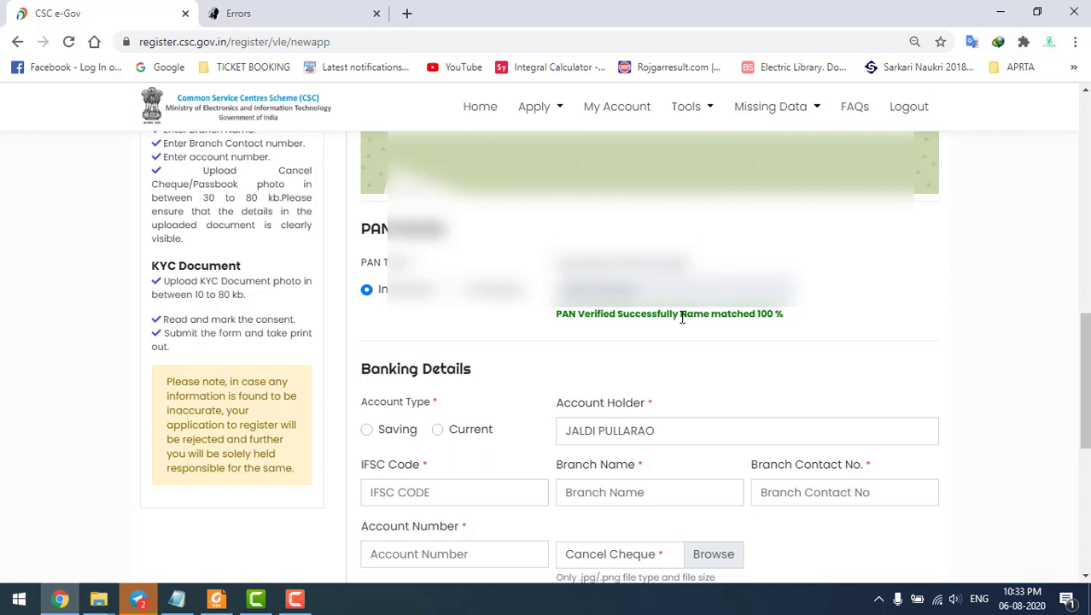
double_click(763, 313)
left_click(802, 320)
left_click_drag(757, 314, 777, 314)
left_click(786, 313)
Step: Set the bank account type to Saving and enter UBIN0547450 as the IFSC code
scroll(818, 327, "down", 1)
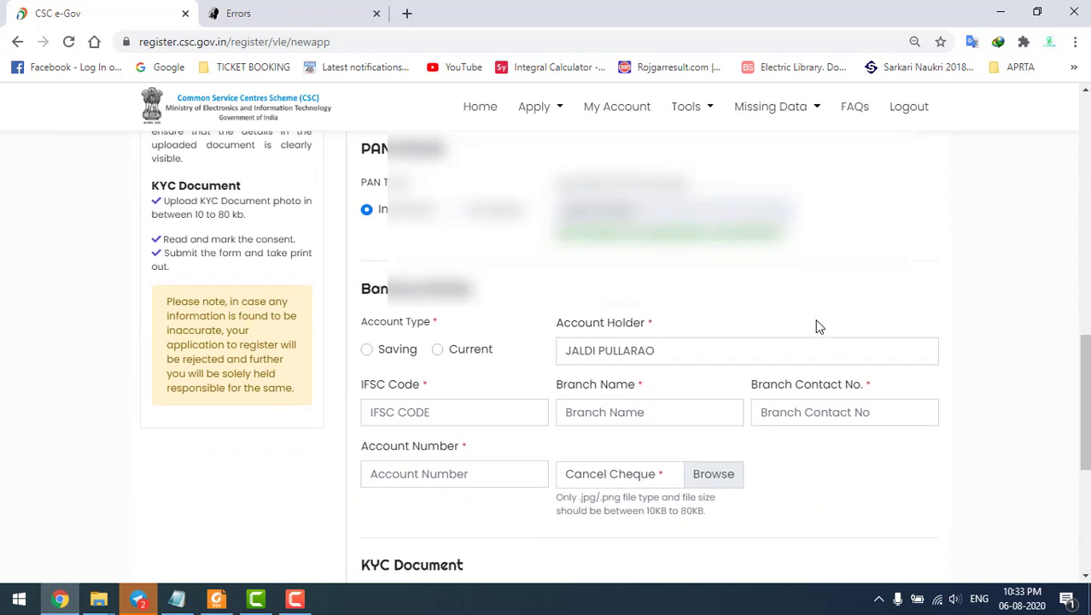
scroll(504, 504, "down", 1)
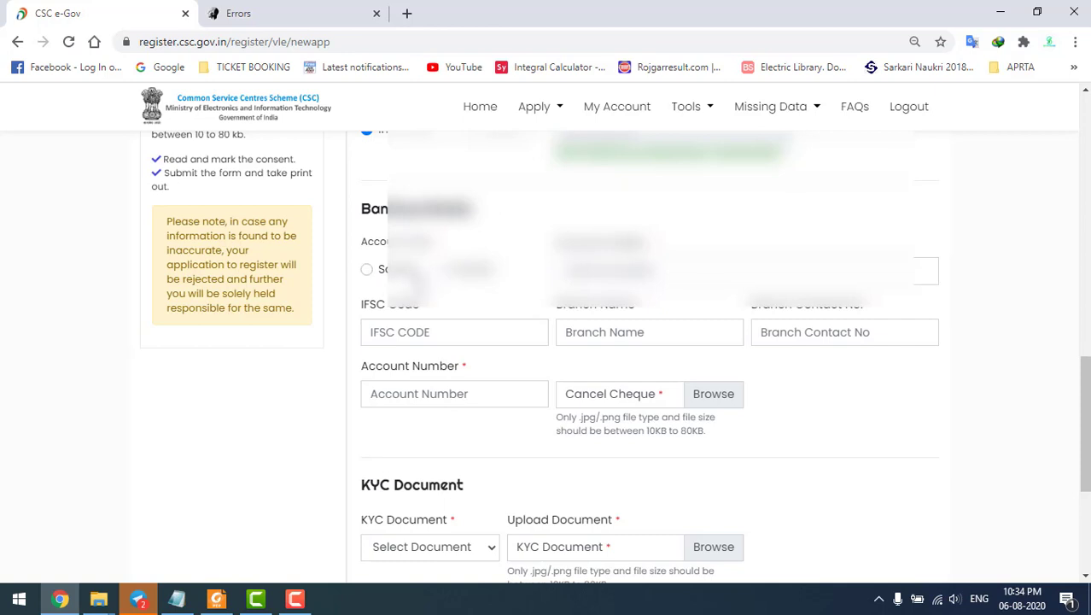
left_click(367, 270)
left_click(457, 332)
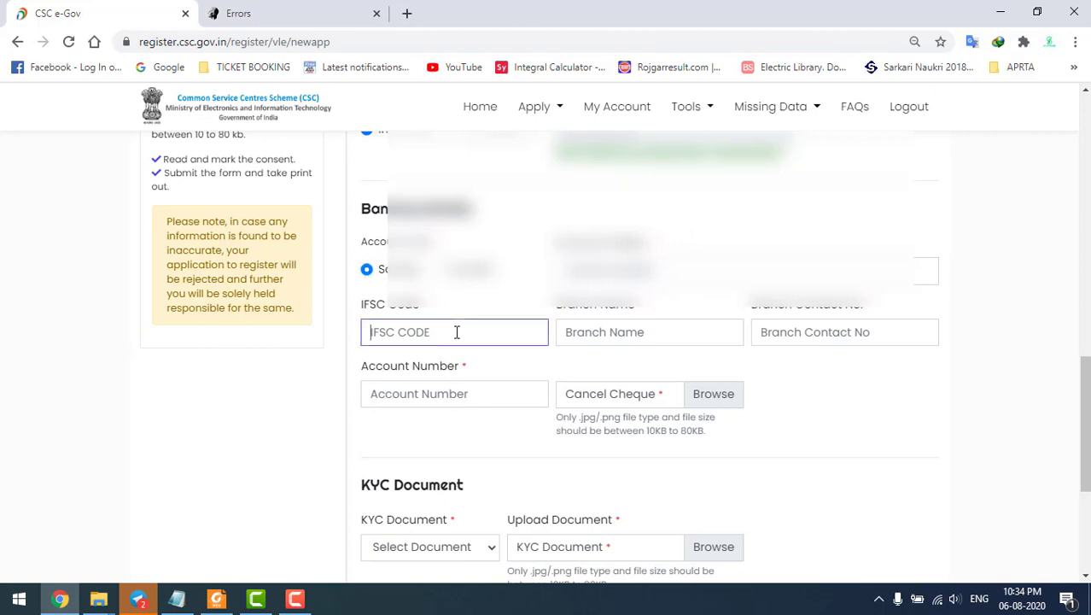
type("UBIN0547450")
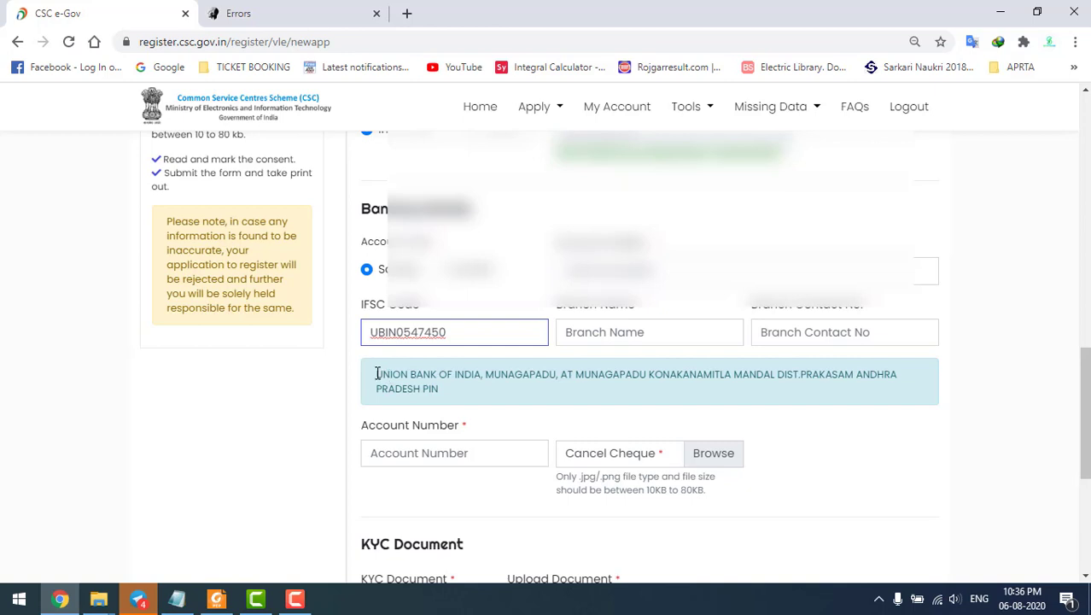
double_click(377, 373)
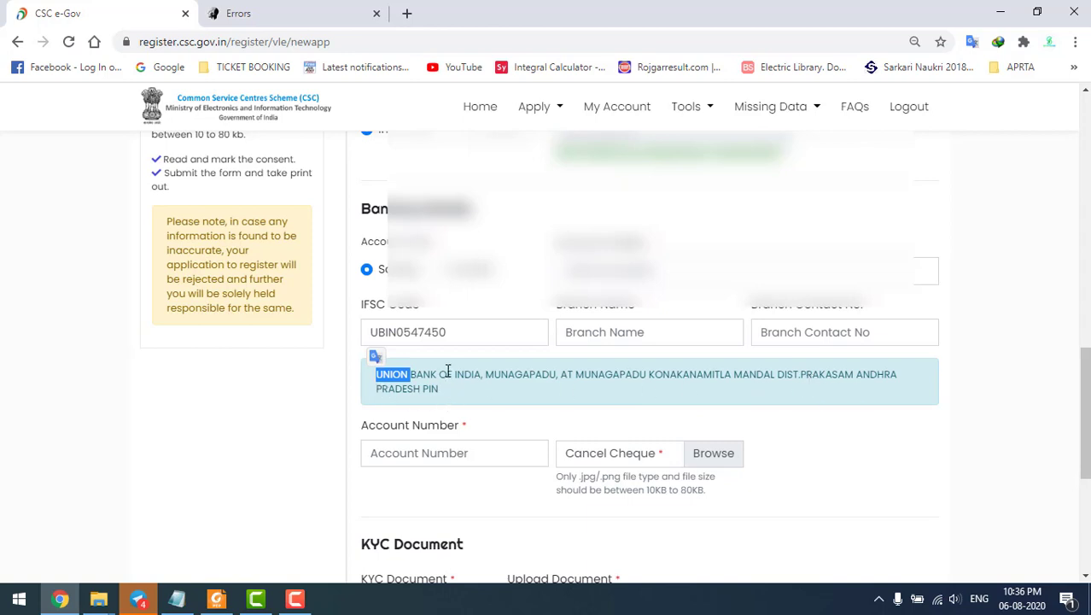
left_click(453, 331)
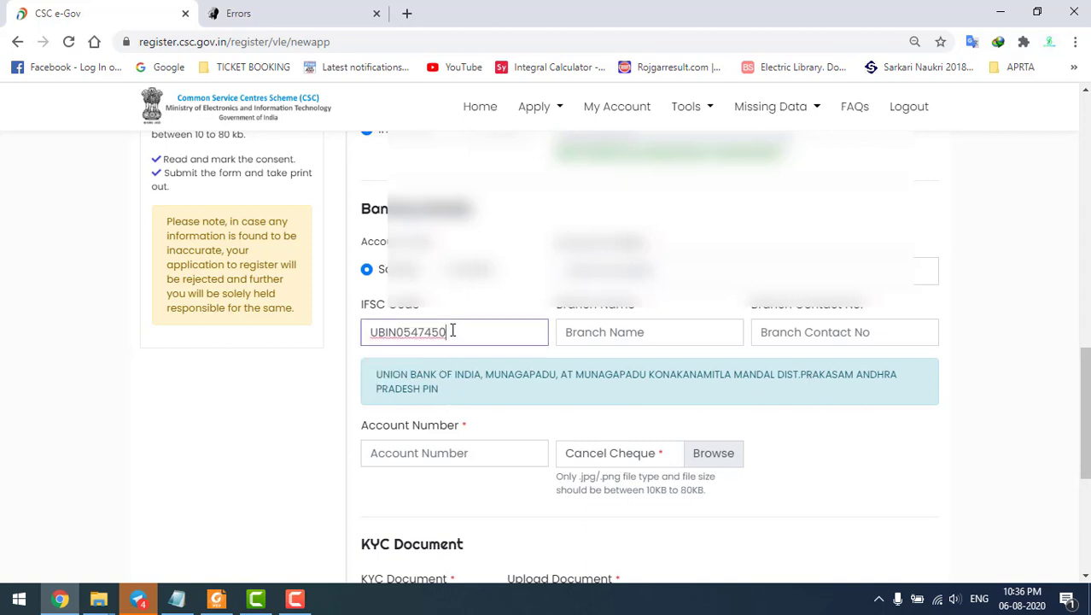
Step: Enter UNION BANK MUNAGAPADU as the bank's branch name
left_click(606, 331)
left_click_drag(558, 305, 653, 311)
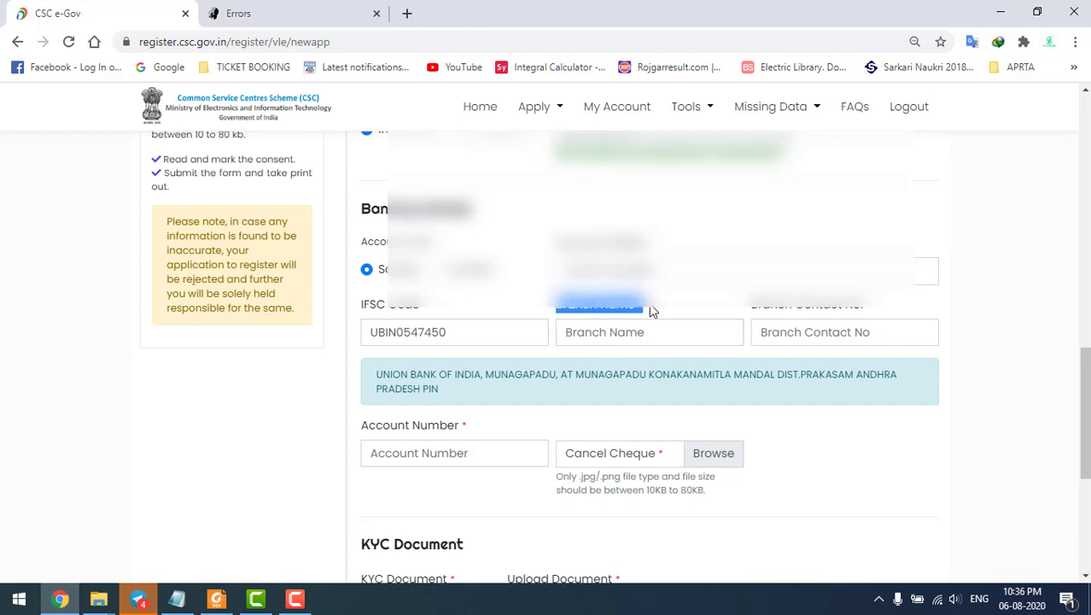
left_click(581, 328)
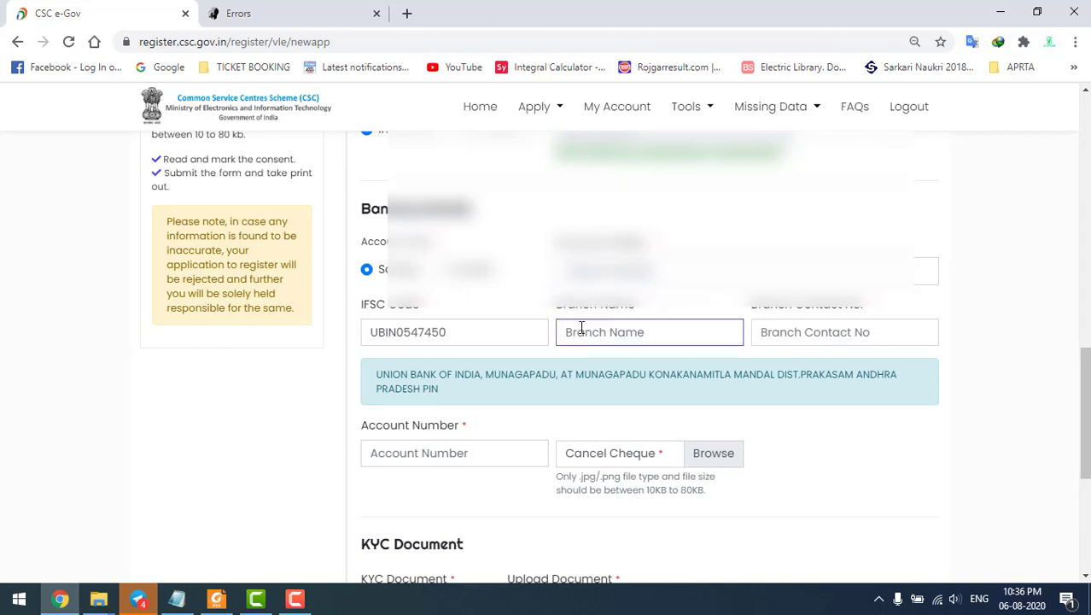
type("UNION ")
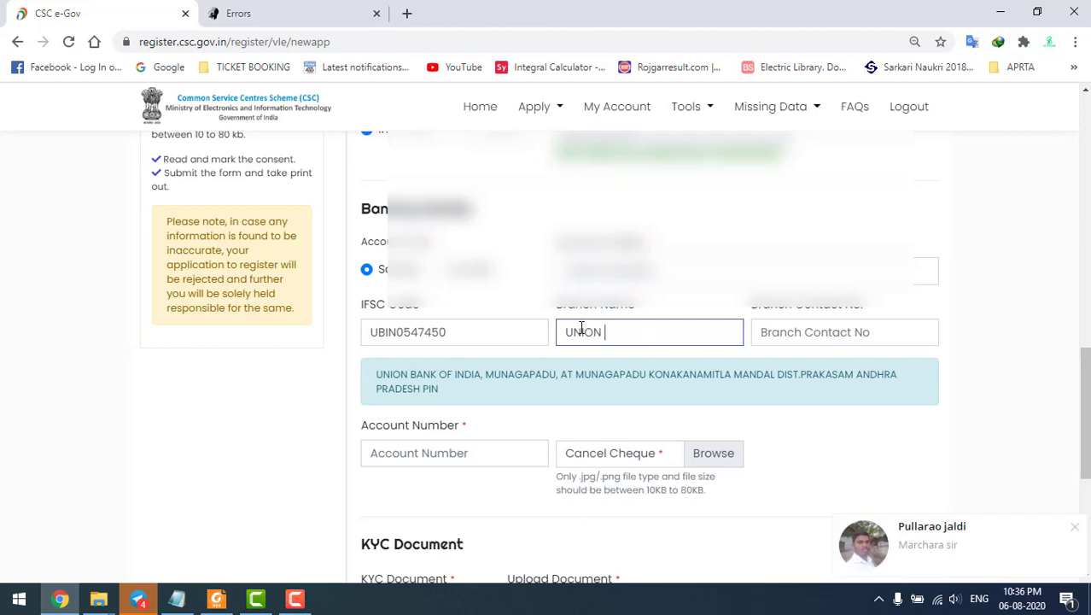
type("BANK ")
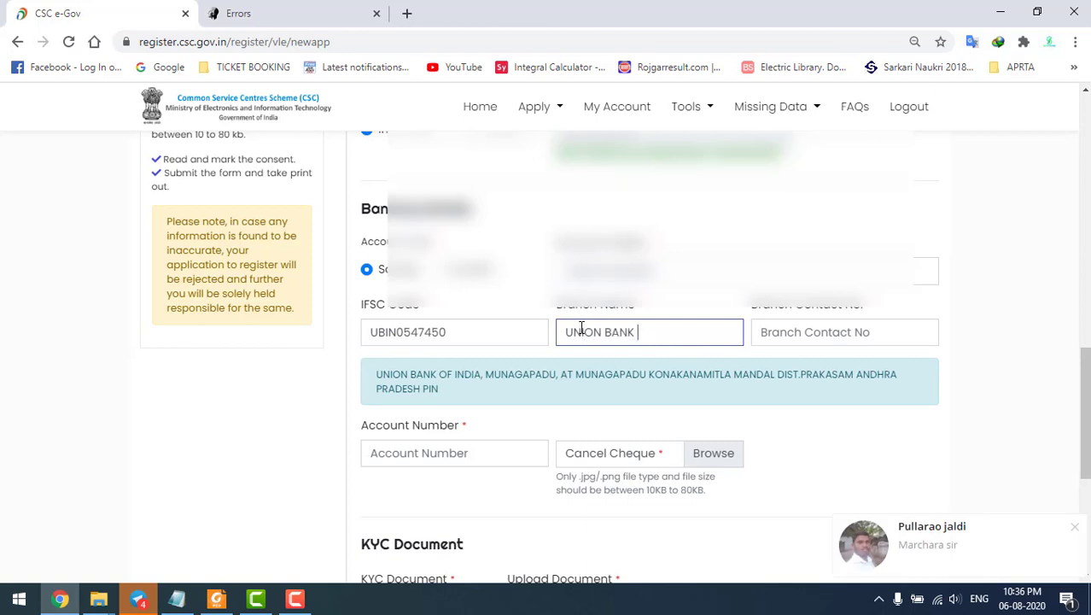
type("MUNAG")
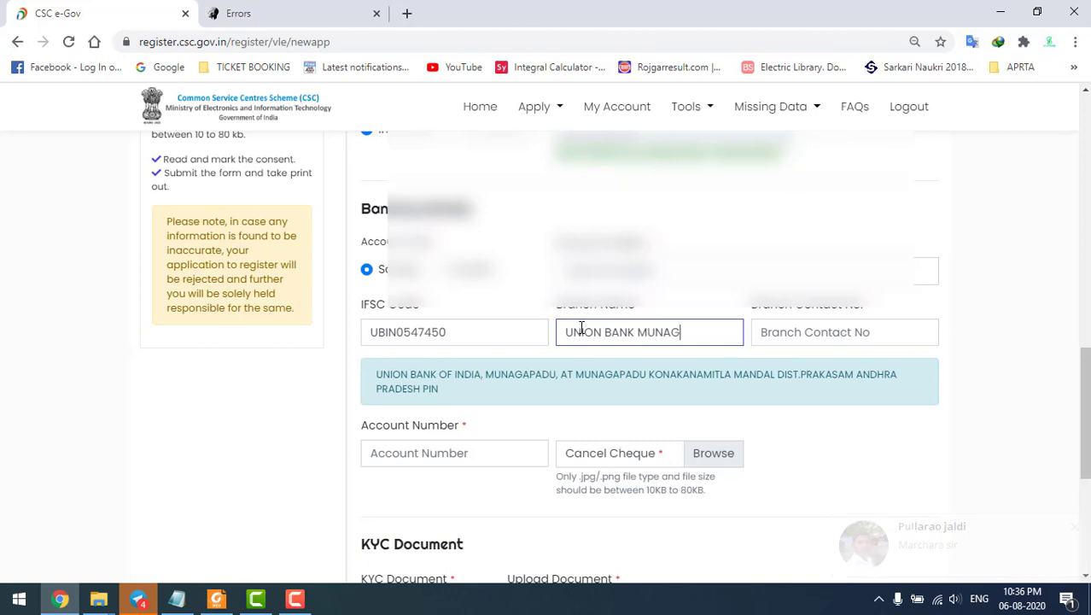
type("APADU")
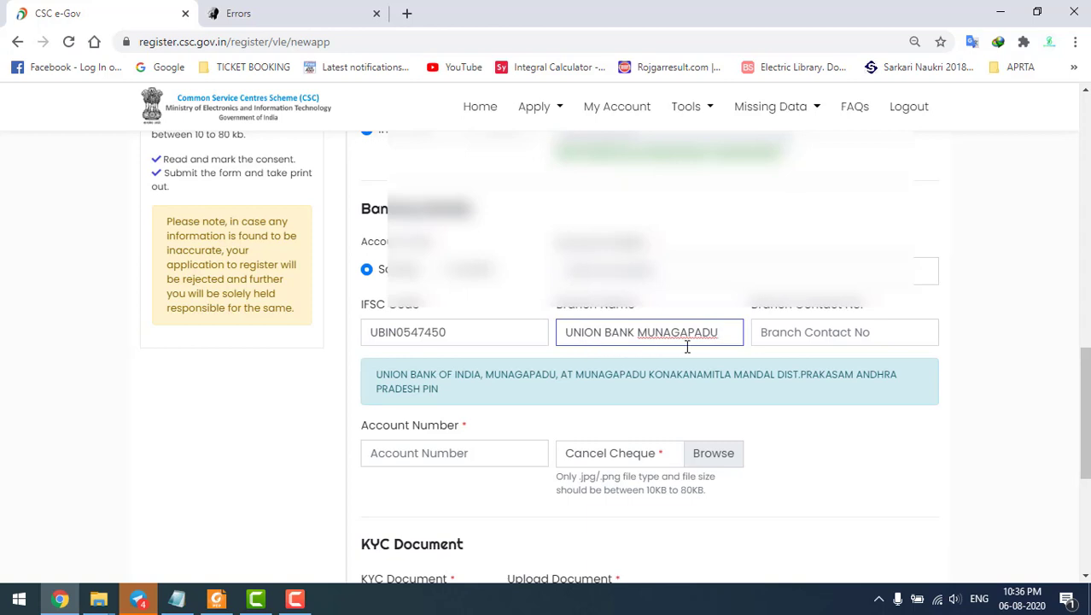
Step: Fill in the branch contact number and the bank account number, and check the Cancel Cheque file size limit
left_click(790, 335)
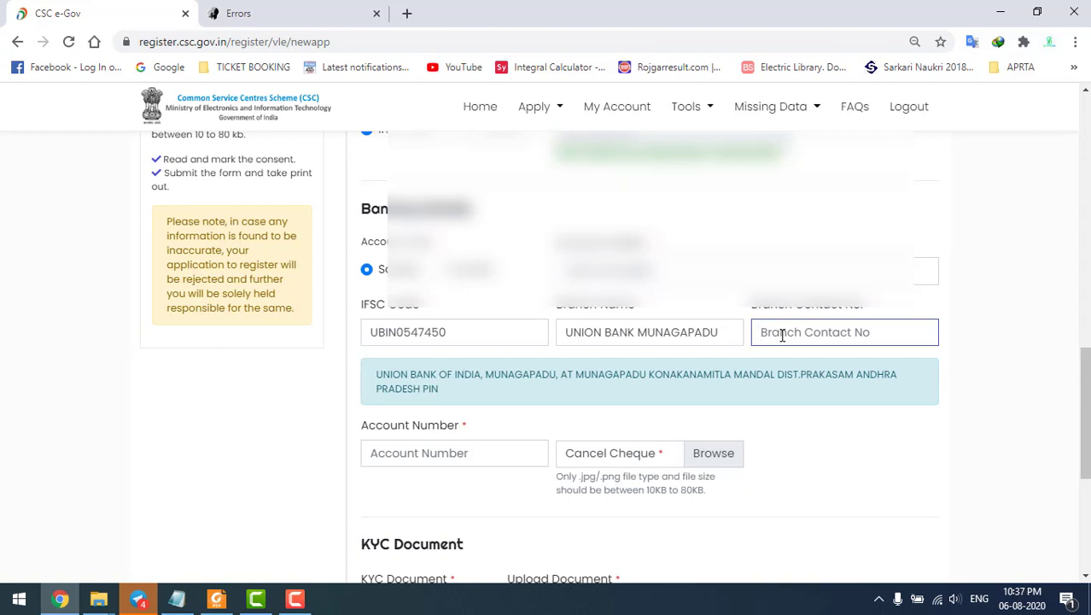
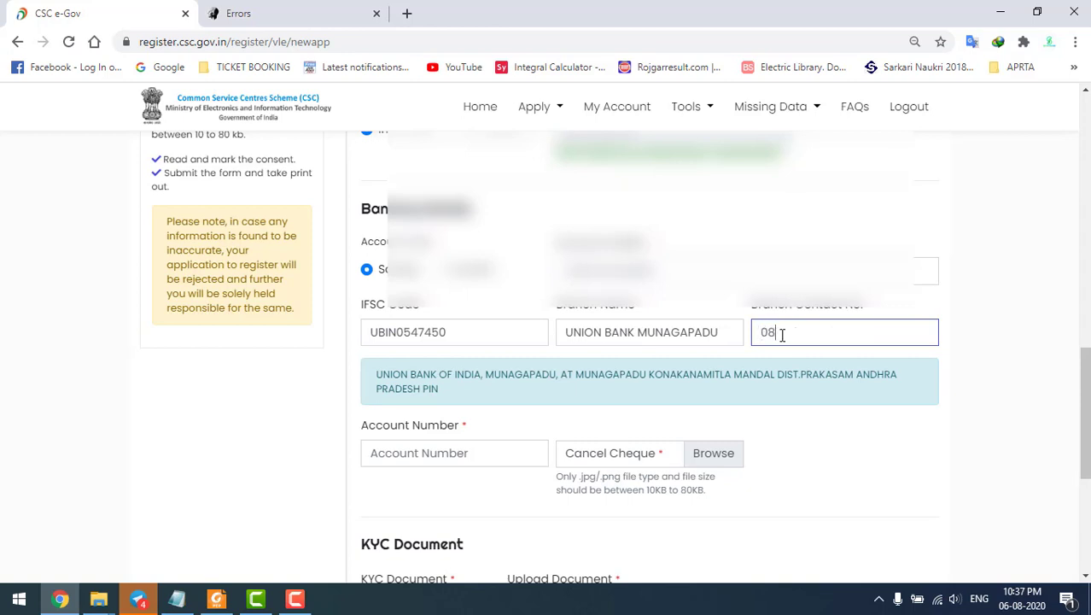
left_click(452, 454)
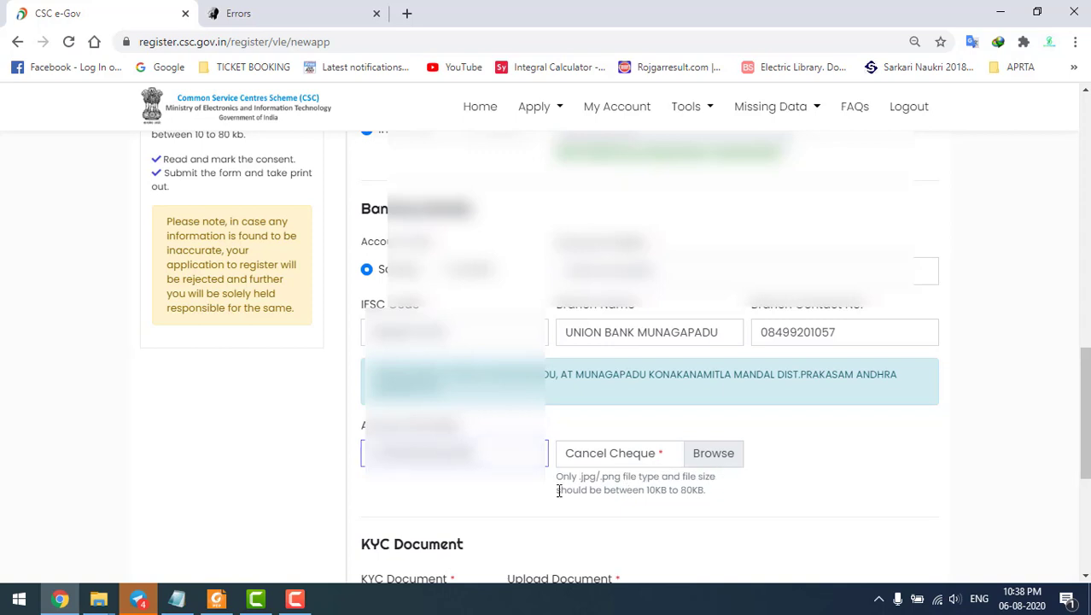
left_click_drag(558, 490, 719, 498)
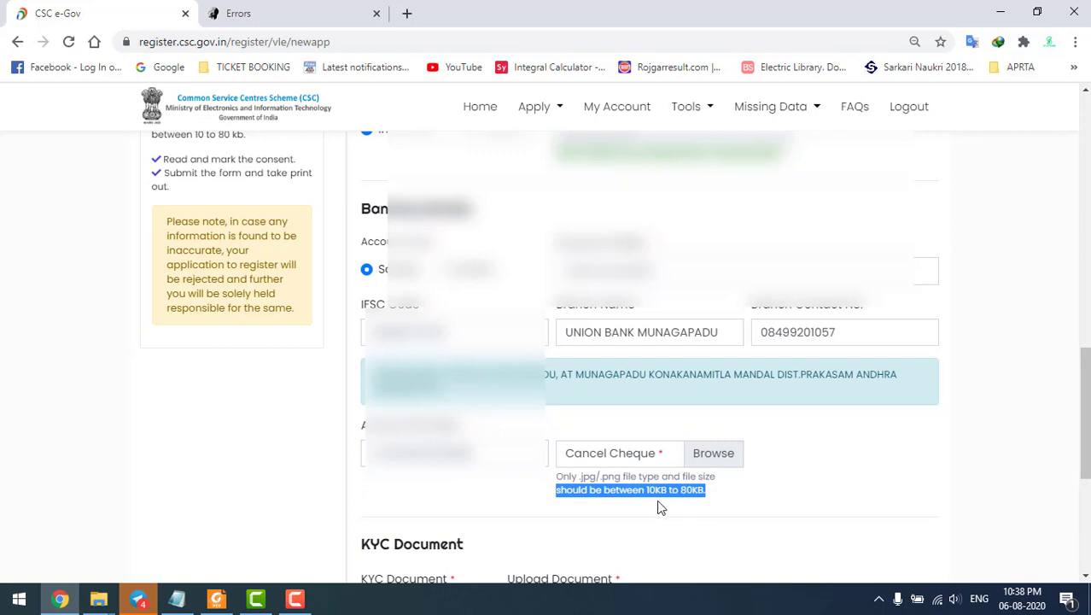
Step: Upload the bank passbook image BANK BOOK.jpg from the Telegram Desktop folder as the Cancel Cheque document
left_click(748, 492)
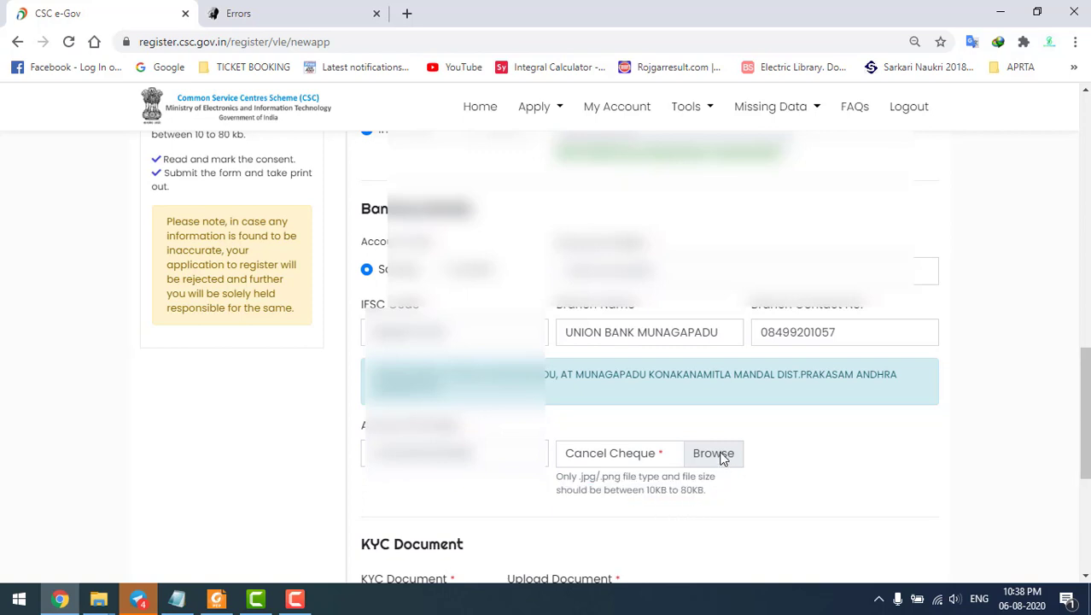
left_click(722, 454)
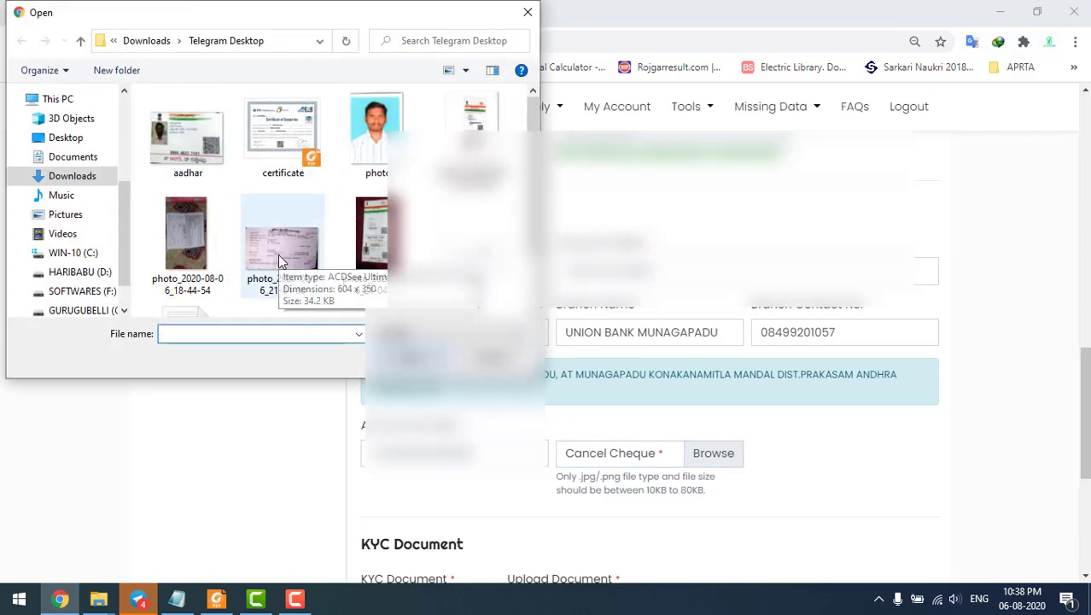
scroll(280, 261, "down", 1)
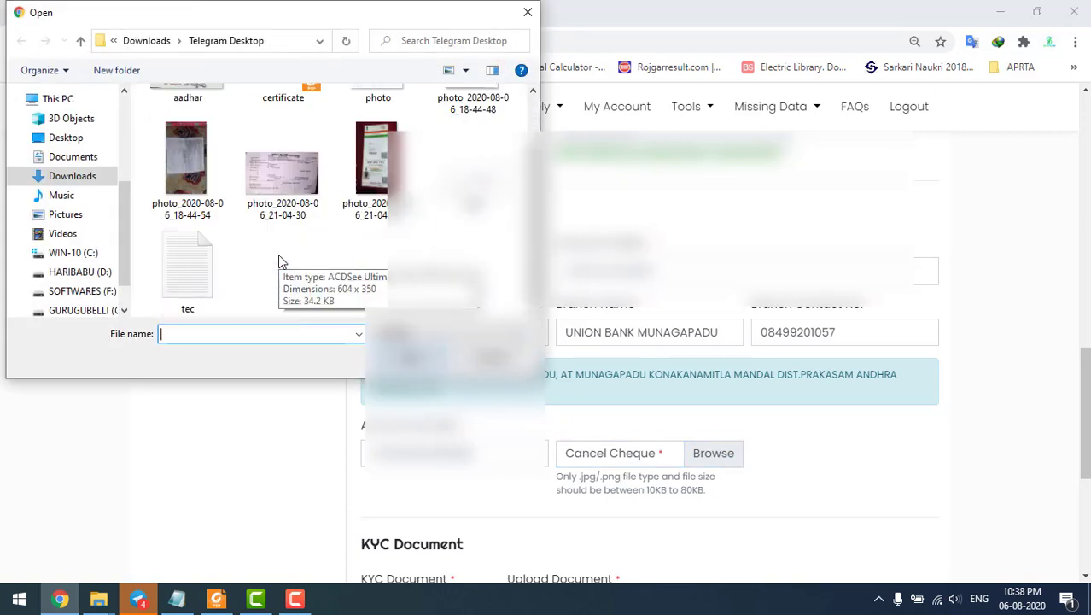
left_click(270, 156)
double_click(269, 155)
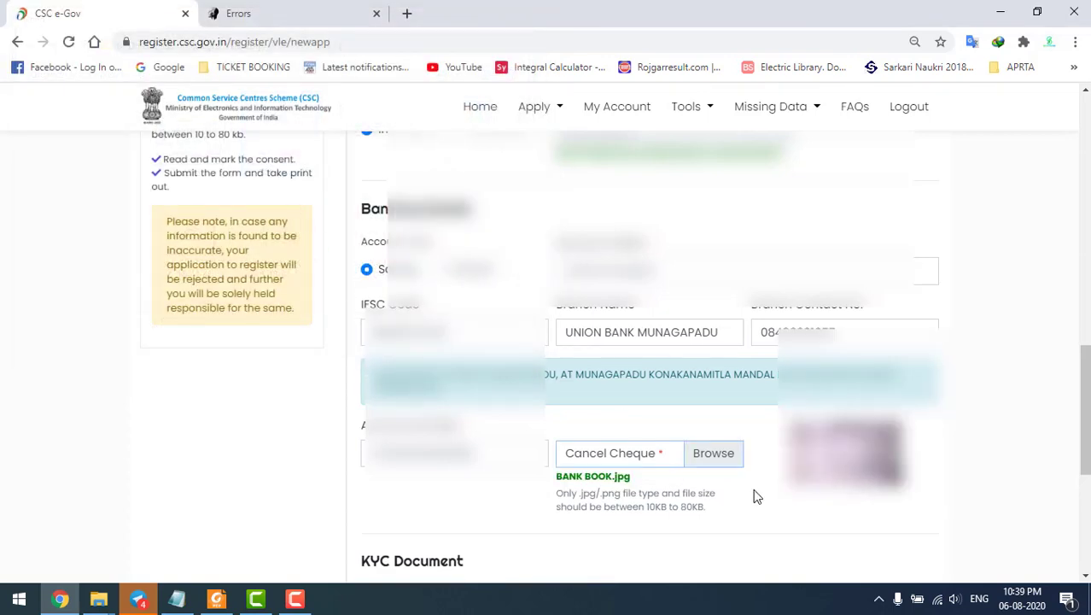
Step: Set the KYC document type to Aadhaar Card
scroll(755, 496, "down", 2)
scroll(700, 448, "down", 1)
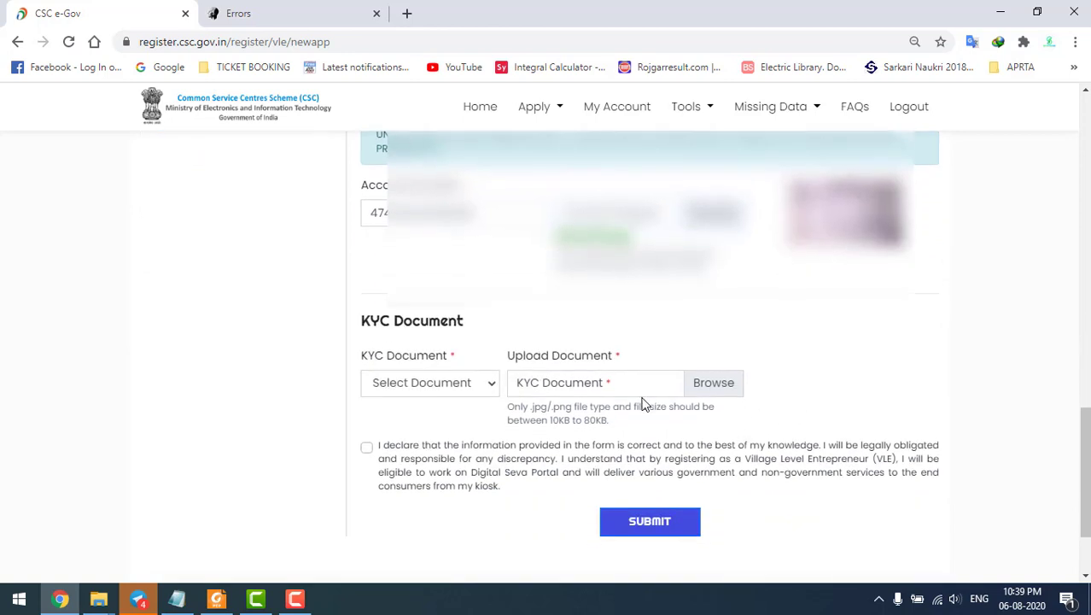
left_click(484, 385)
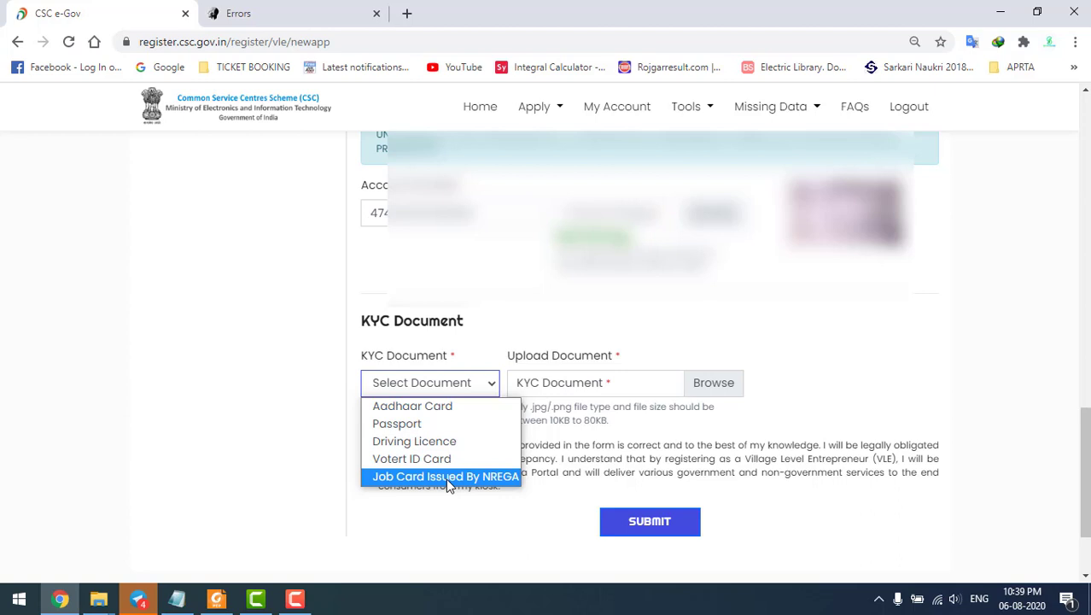
left_click(437, 410)
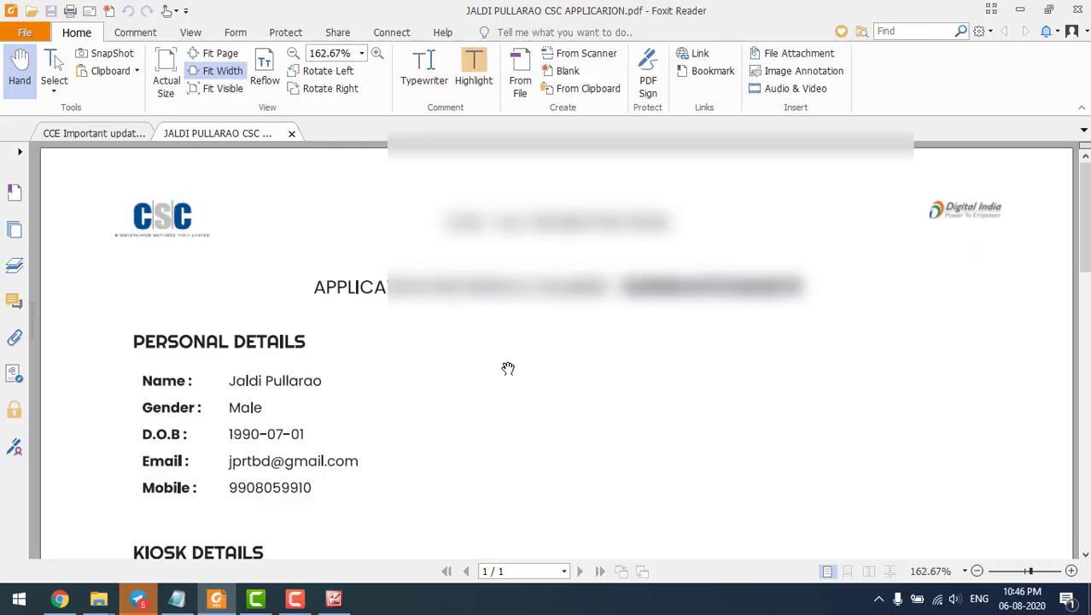
Step: Review the CSC VLE registration application PDF in Foxit Reader, from the reference number through the banking details and submission note
scroll(505, 367, "up", 2)
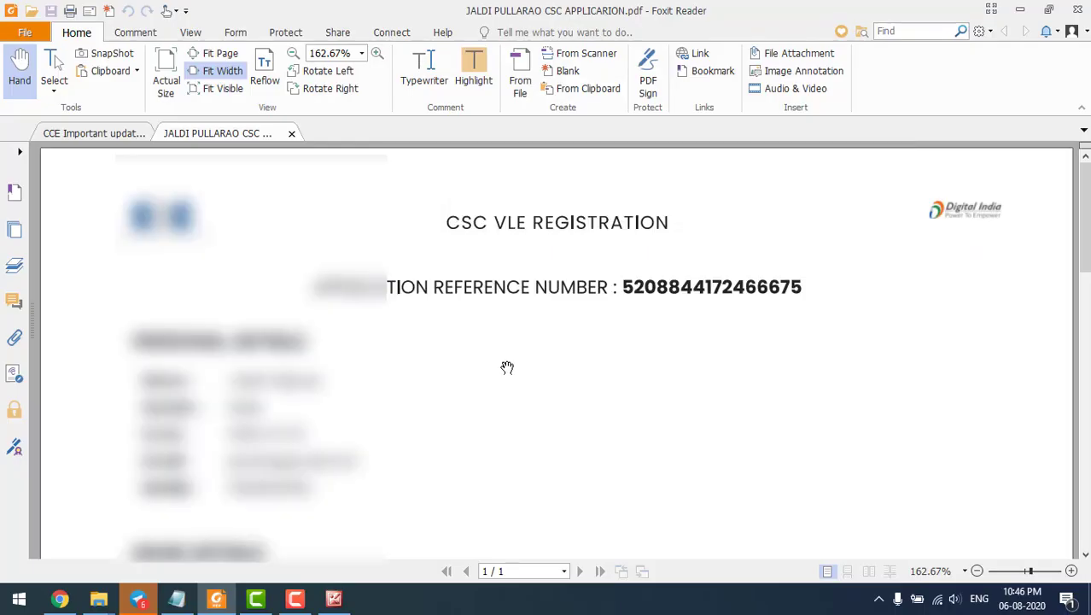
scroll(516, 363, "down", 1)
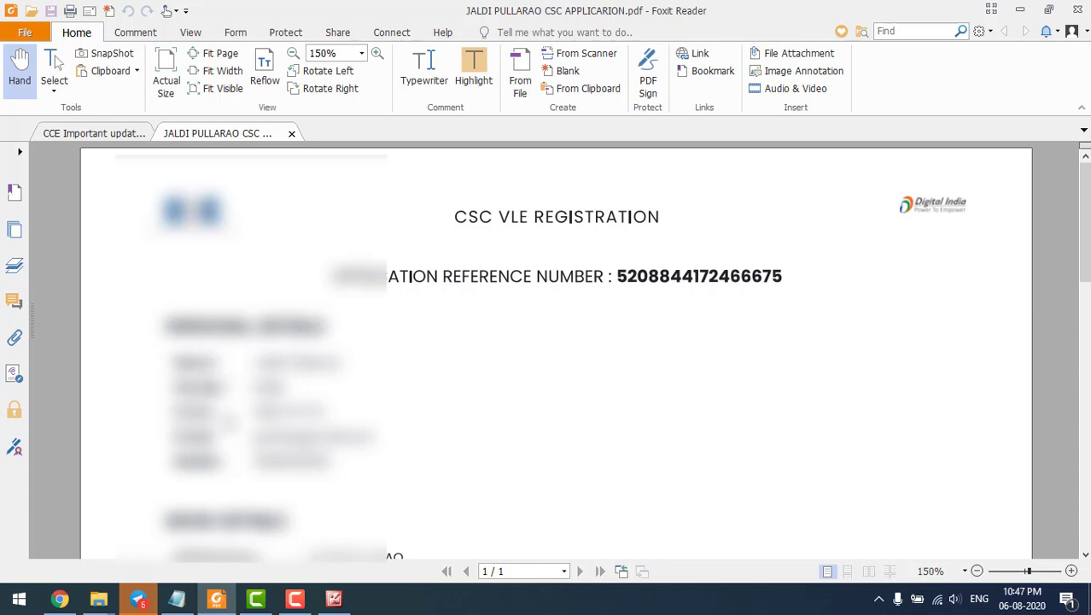
scroll(226, 449, "down", 2)
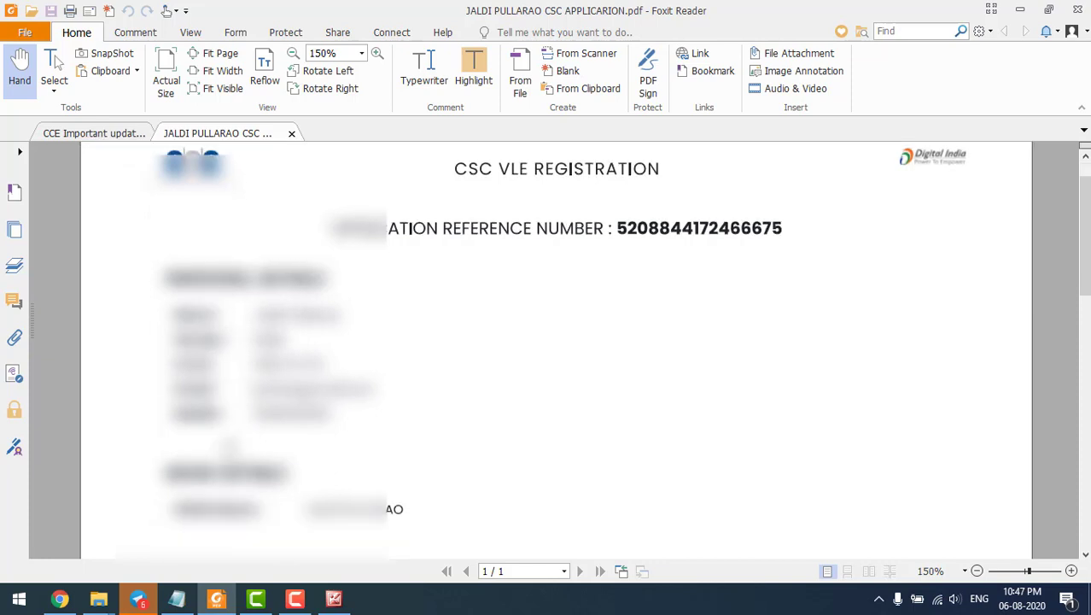
scroll(290, 449, "down", 4)
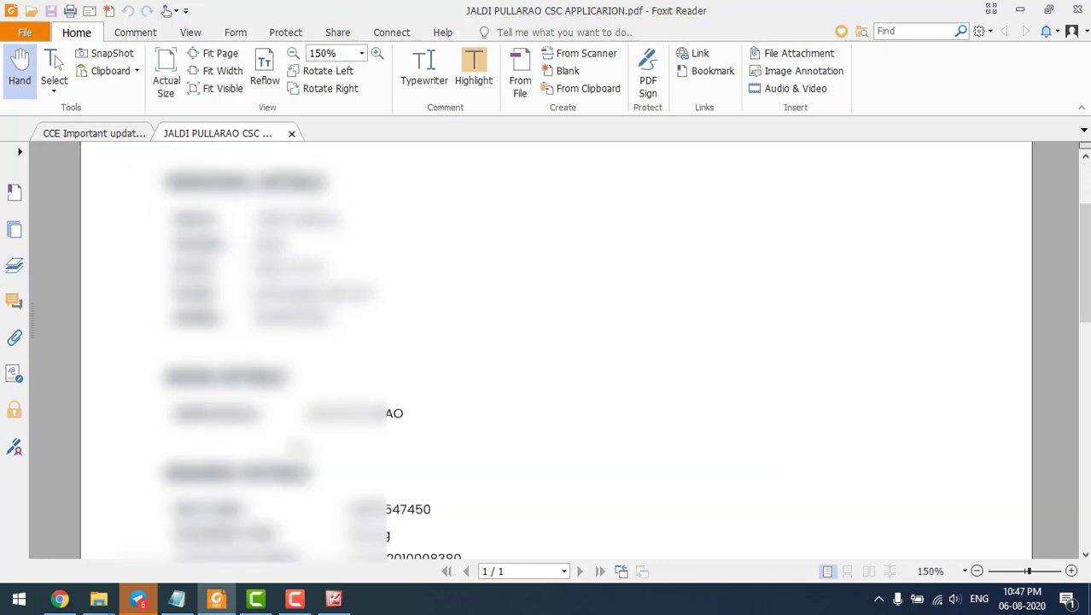
scroll(290, 449, "down", 3)
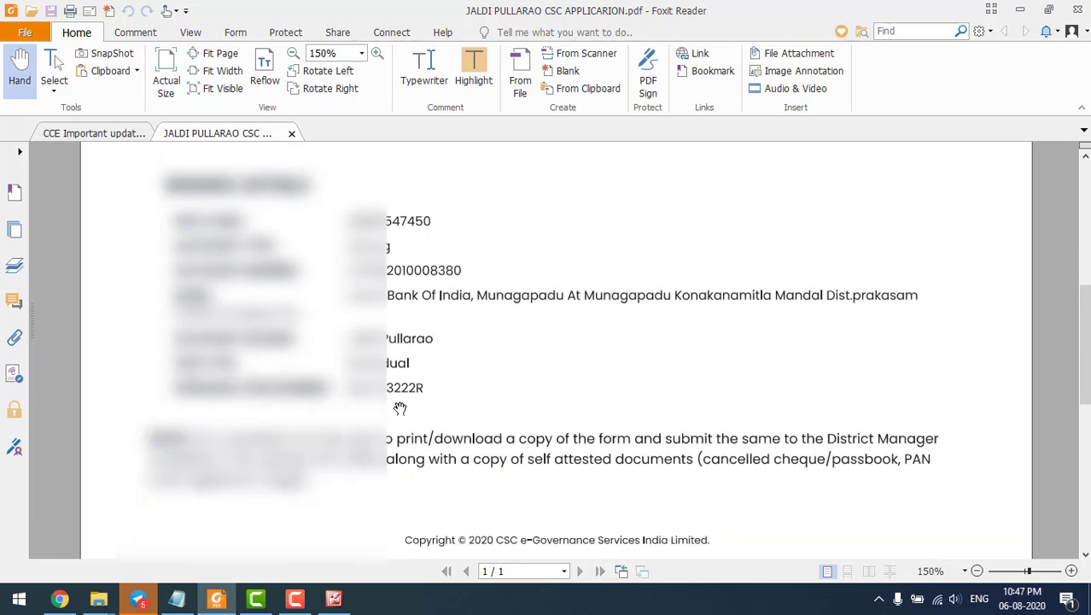
scroll(399, 412, "up", 6)
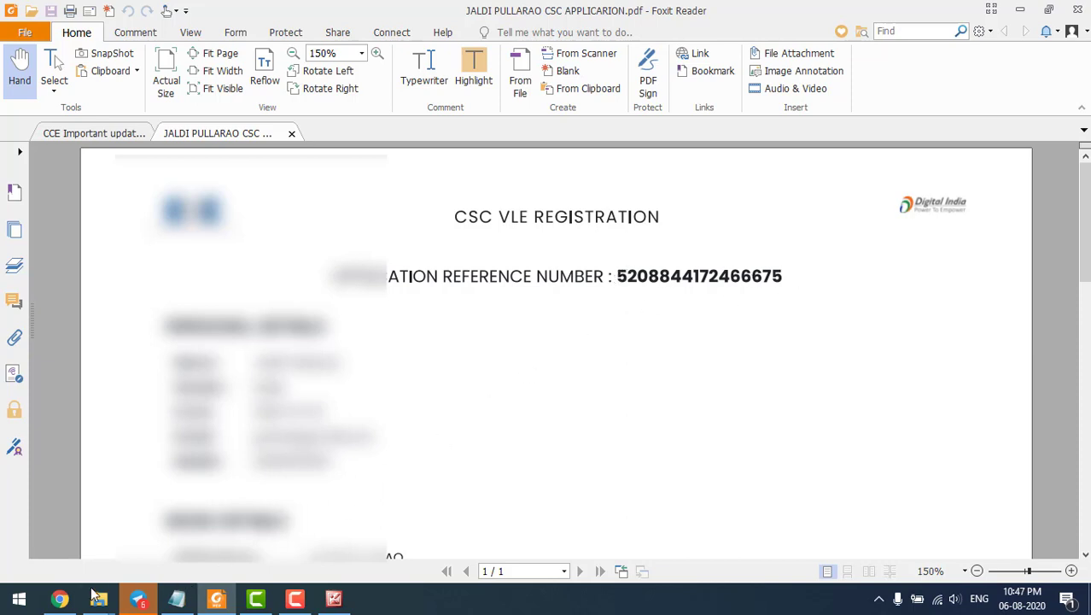
Step: Switch to Chrome and open the Status Check page for applications on the CSC registration site
left_click(59, 600)
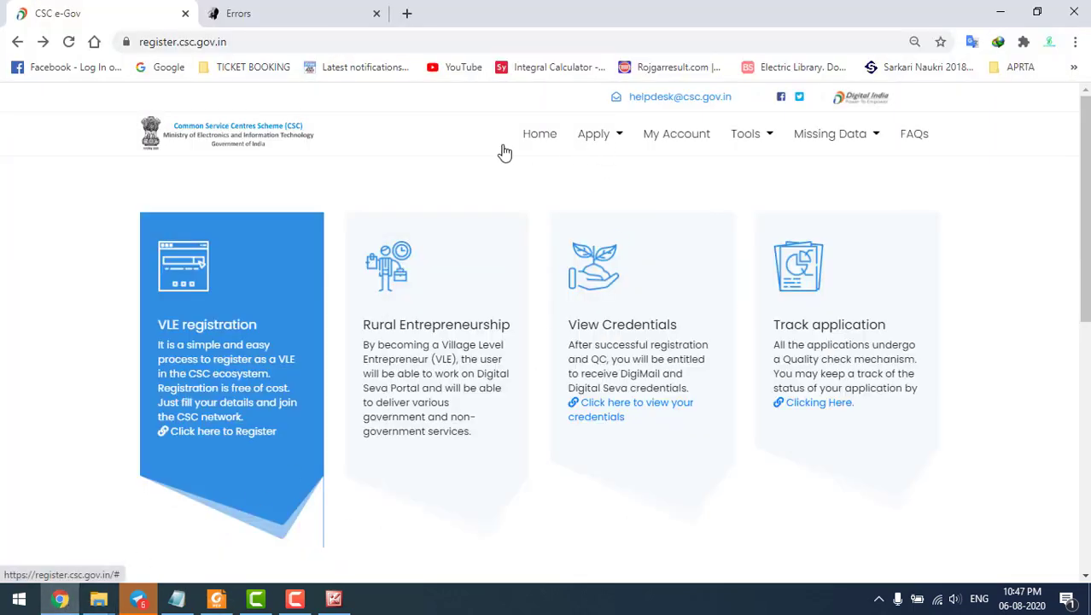
left_click(620, 140)
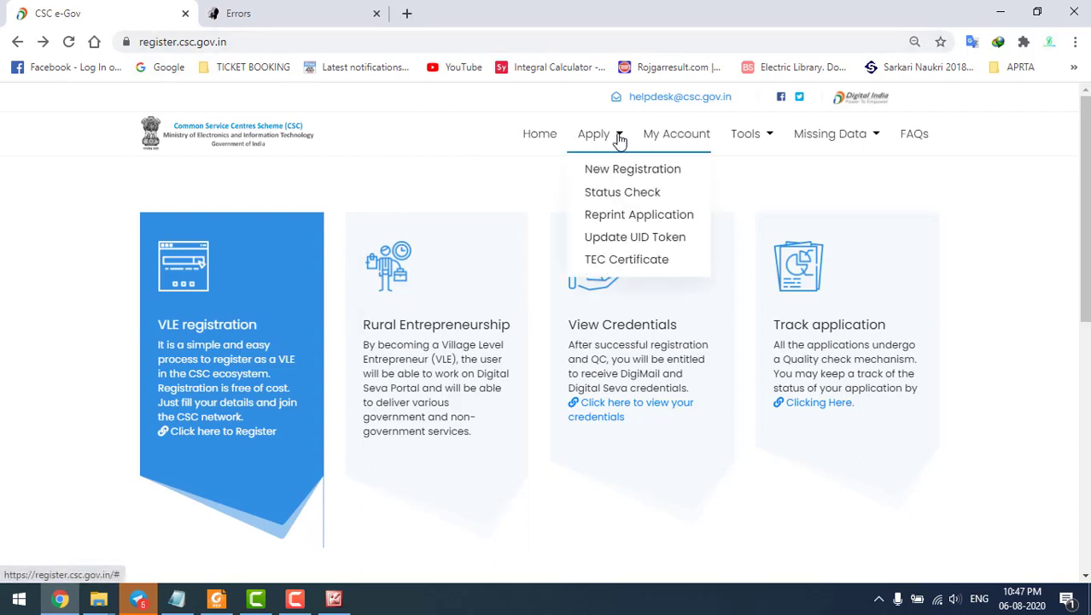
left_click(648, 193)
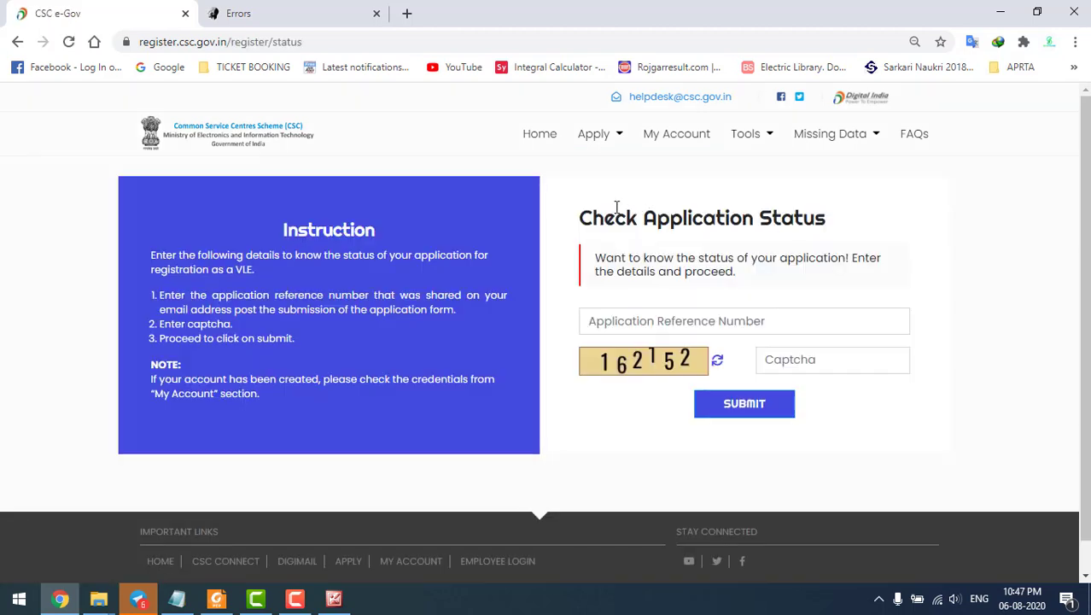
Step: Enter the application reference number and the displayed captcha, then submit the application status request
left_click(635, 321)
key("Down")
key("Down")
key("Return")
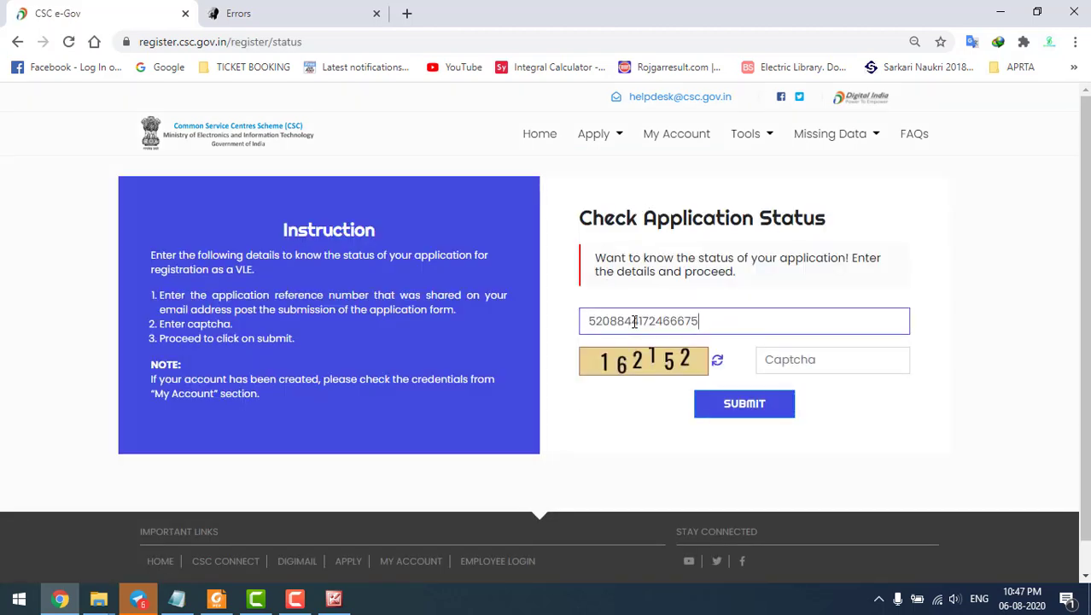
left_click(877, 359)
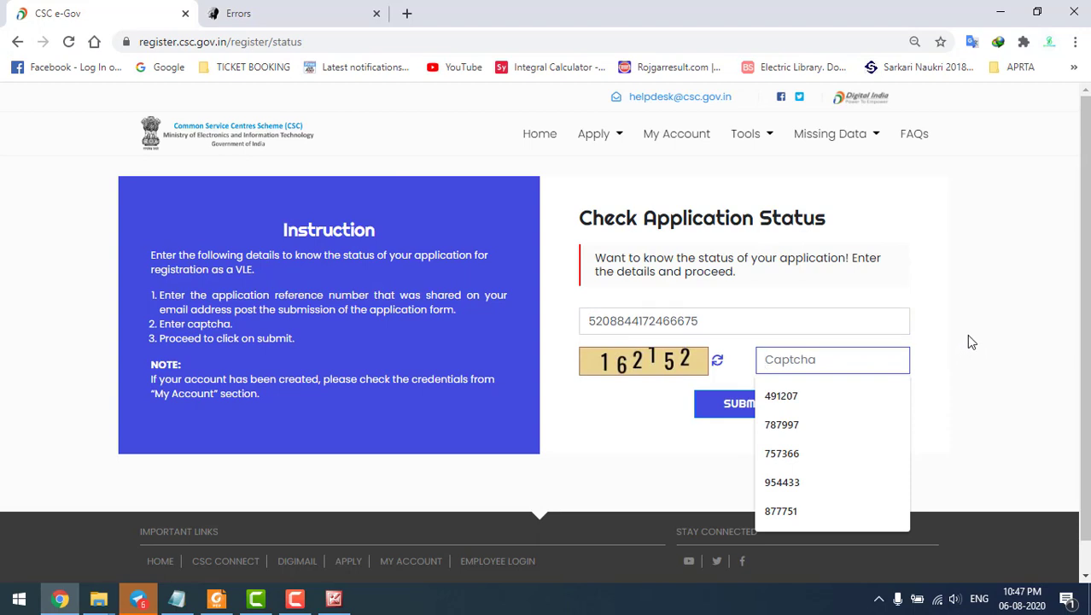
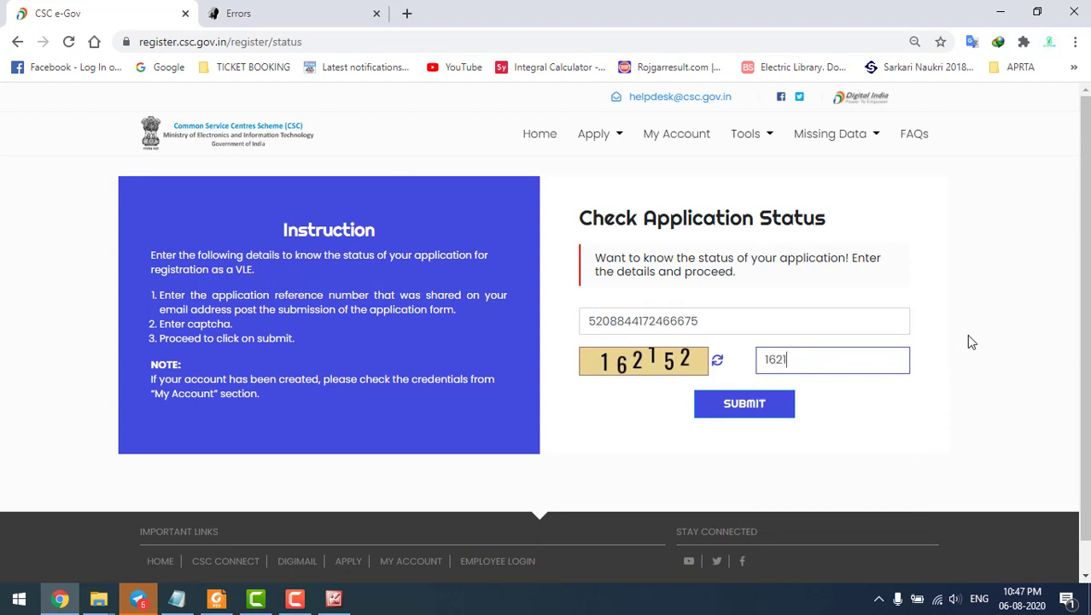
left_click(748, 412)
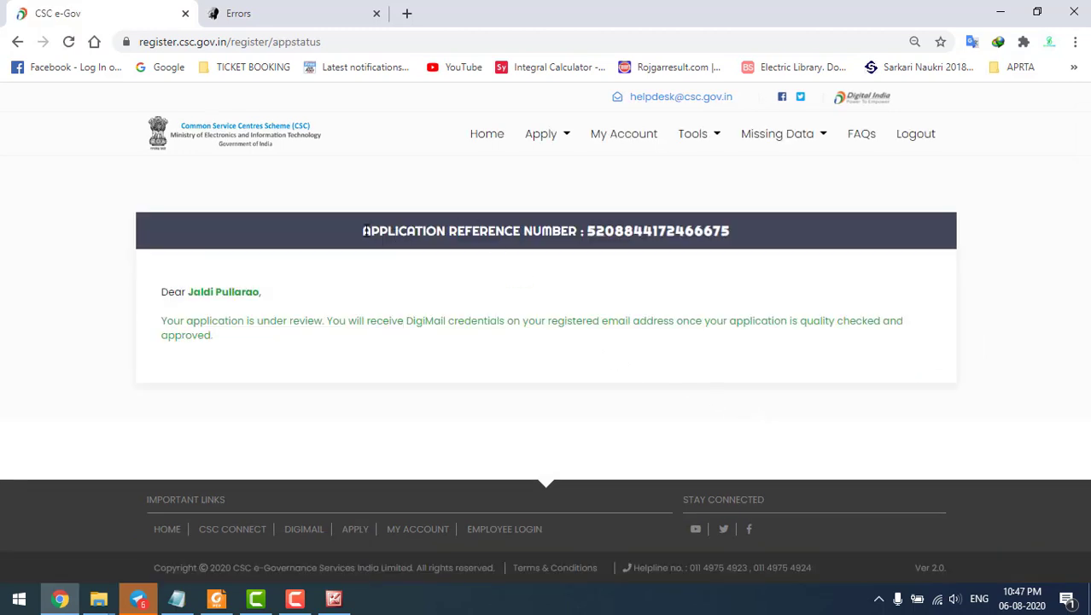
Step: Examine the application status page, including the reference number, the applicant's name and the review and approval message
left_click_drag(364, 231, 744, 237)
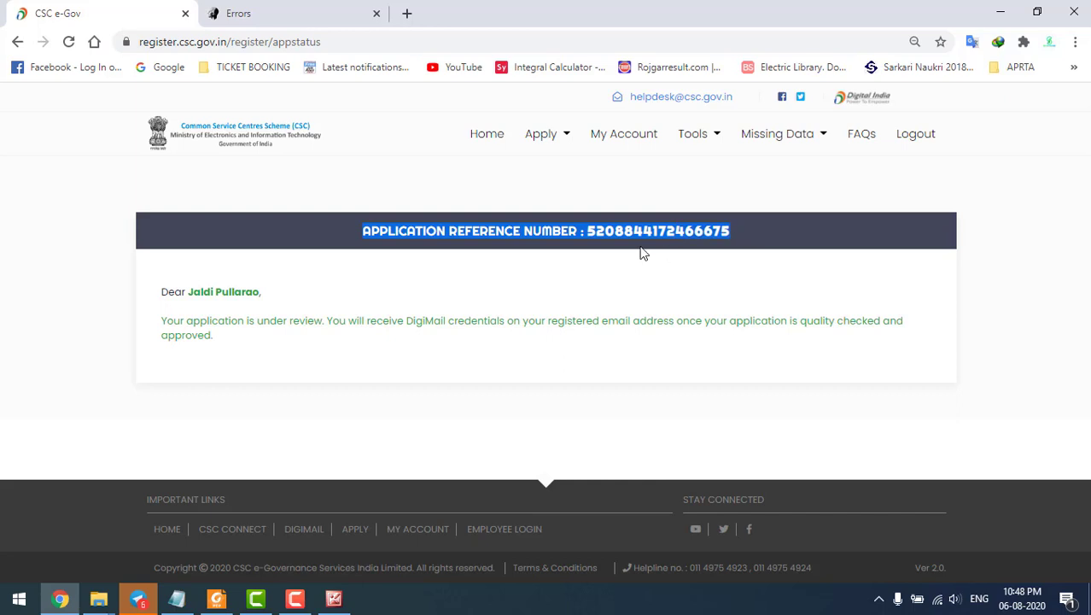
left_click_drag(164, 291, 264, 293)
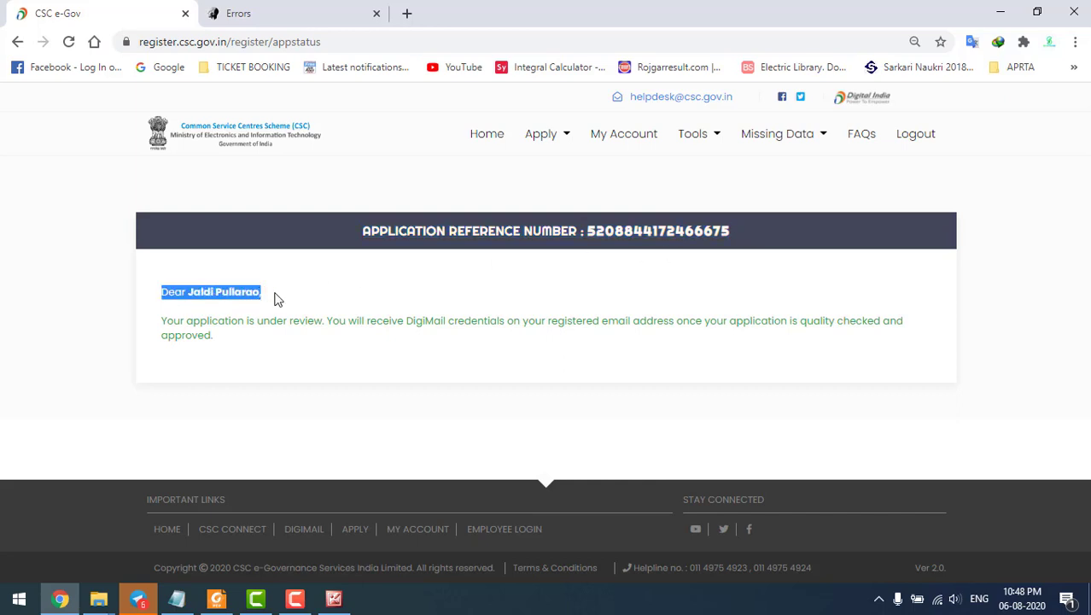
left_click(275, 298)
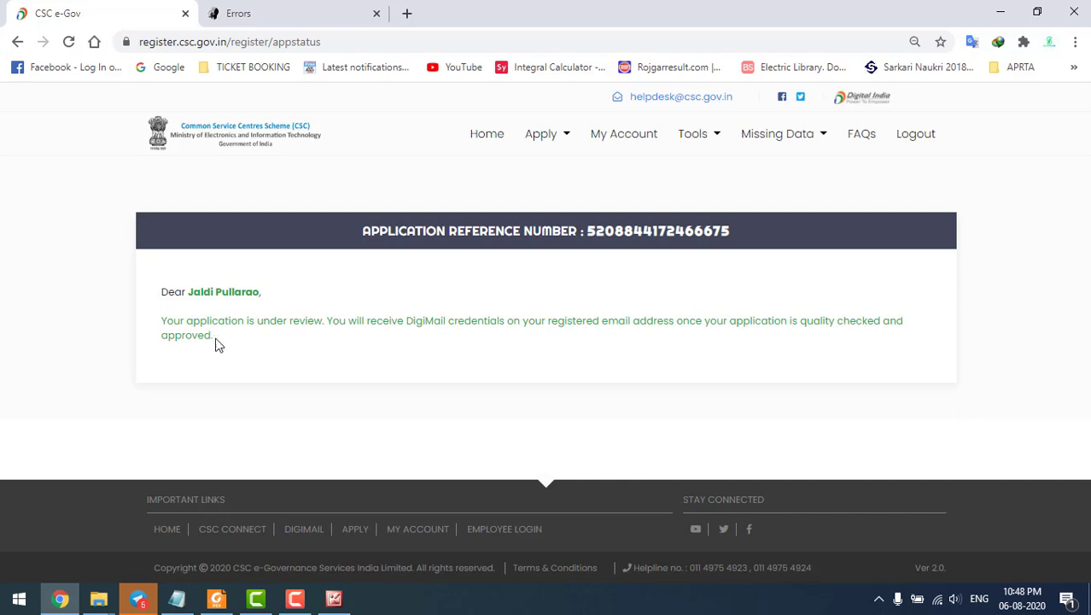
left_click_drag(165, 322, 325, 321)
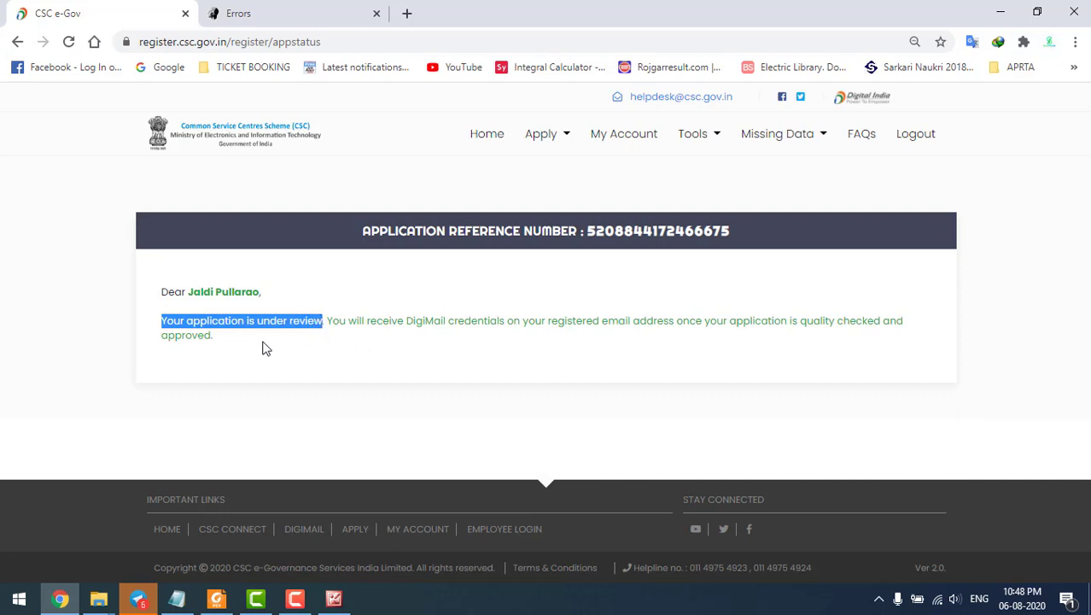
left_click_drag(217, 341, 160, 338)
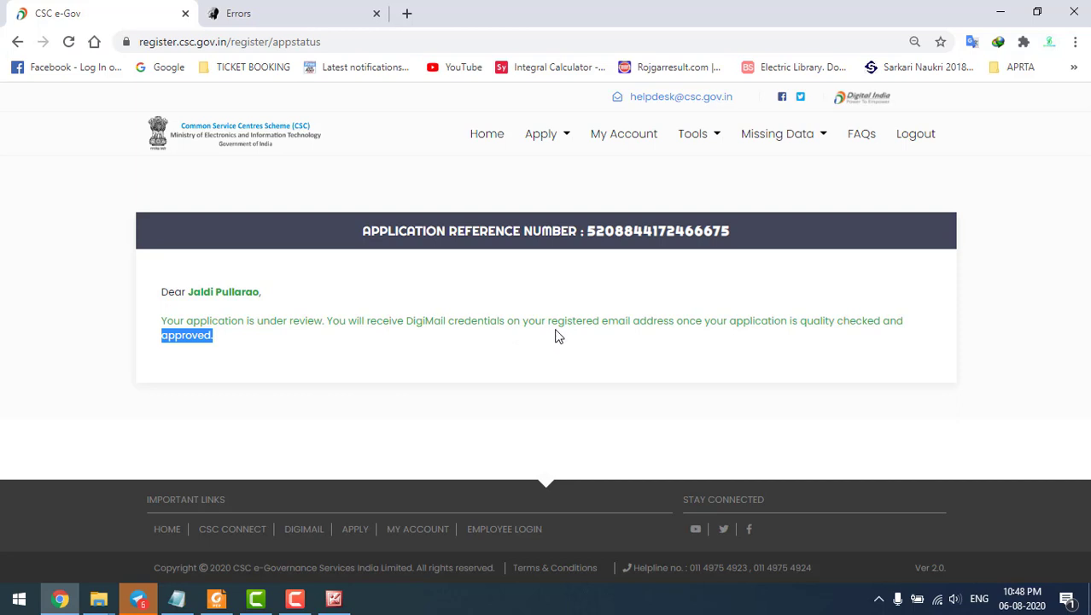
left_click(180, 285)
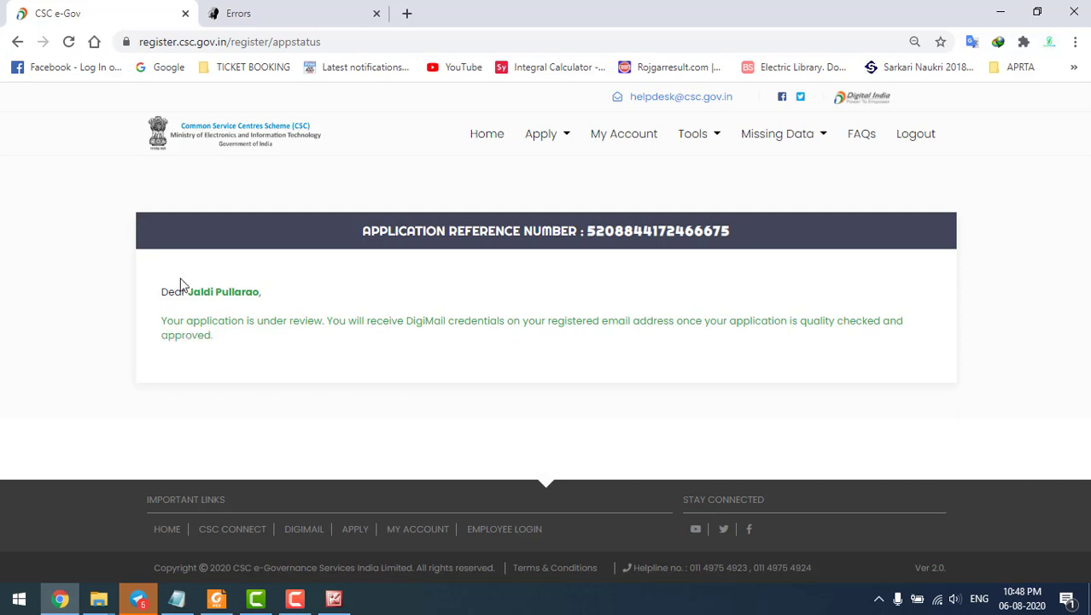
left_click_drag(163, 285, 263, 347)
left_click(321, 346)
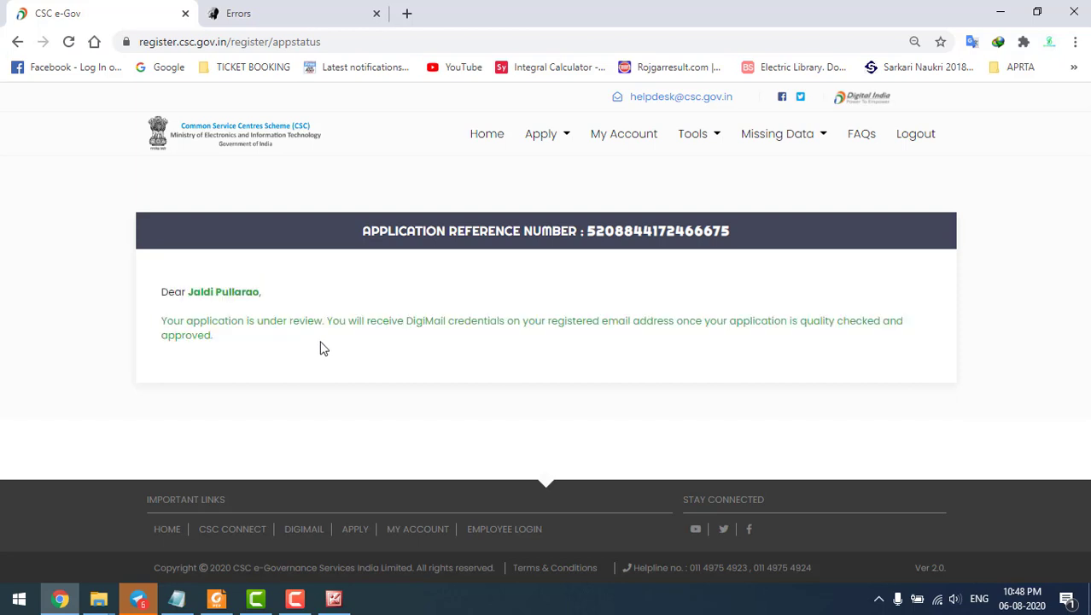